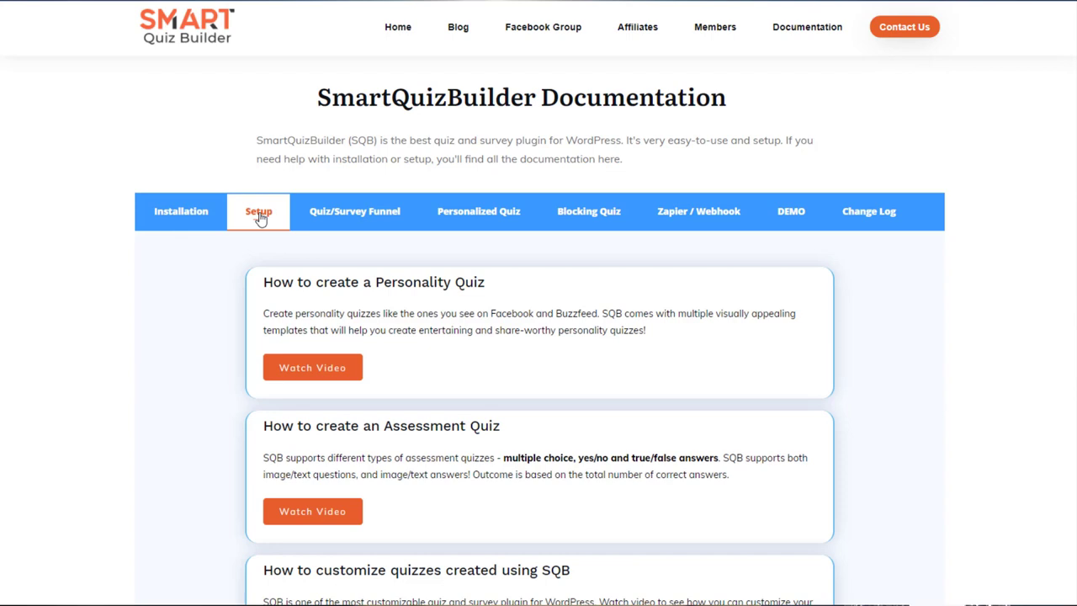
# Browse the Quiz/Survey Funnel, Personalized, Blocking and Zapier/Webhook docs, ending on the DEMO quizzes.
pyautogui.click(372, 215)
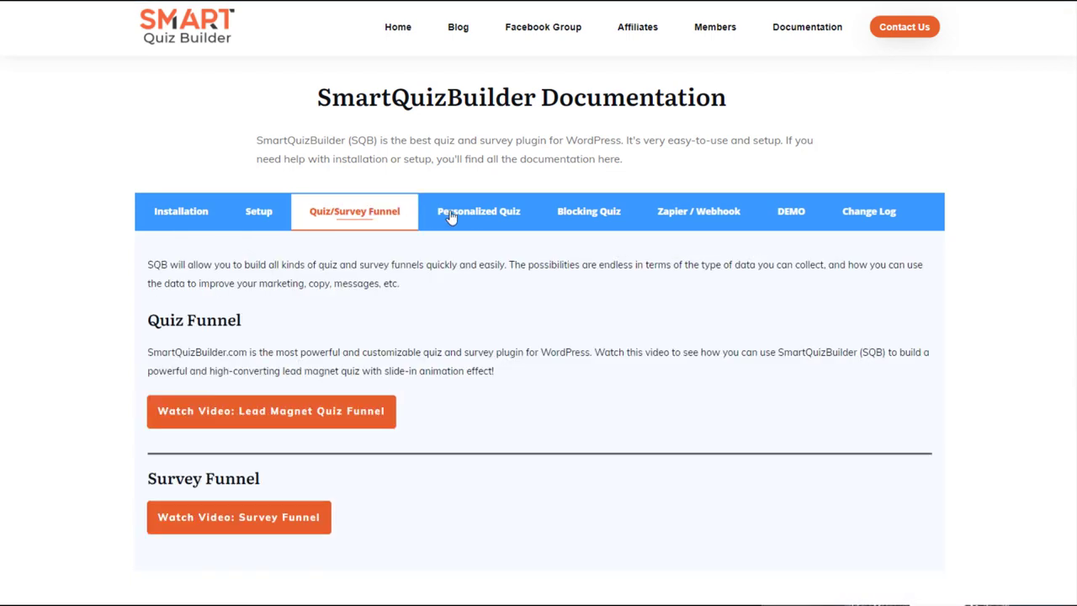
pyautogui.click(477, 214)
pyautogui.click(594, 216)
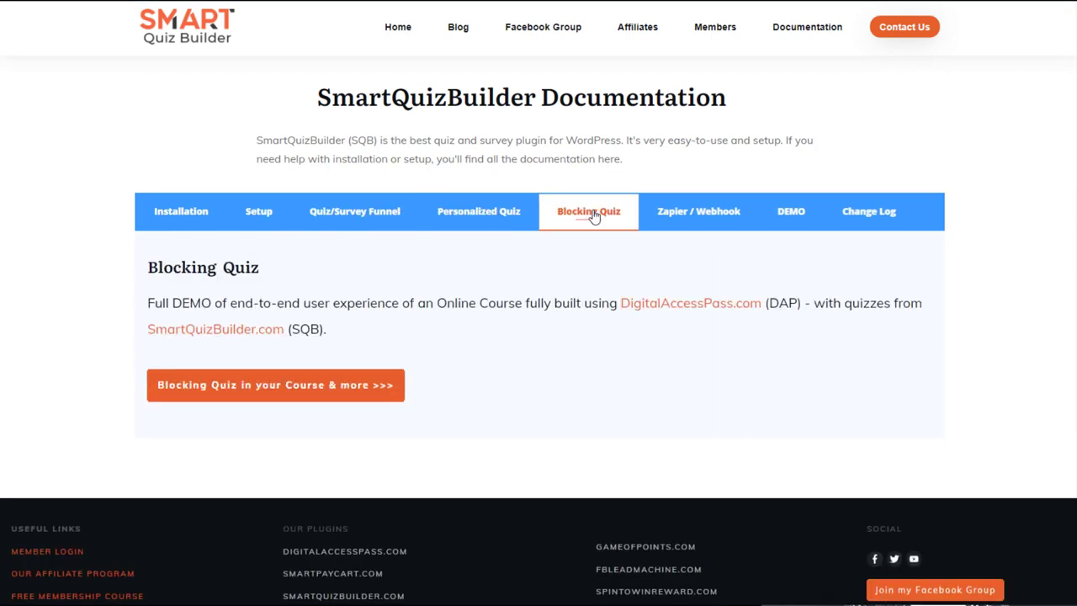
pyautogui.click(700, 221)
pyautogui.click(789, 220)
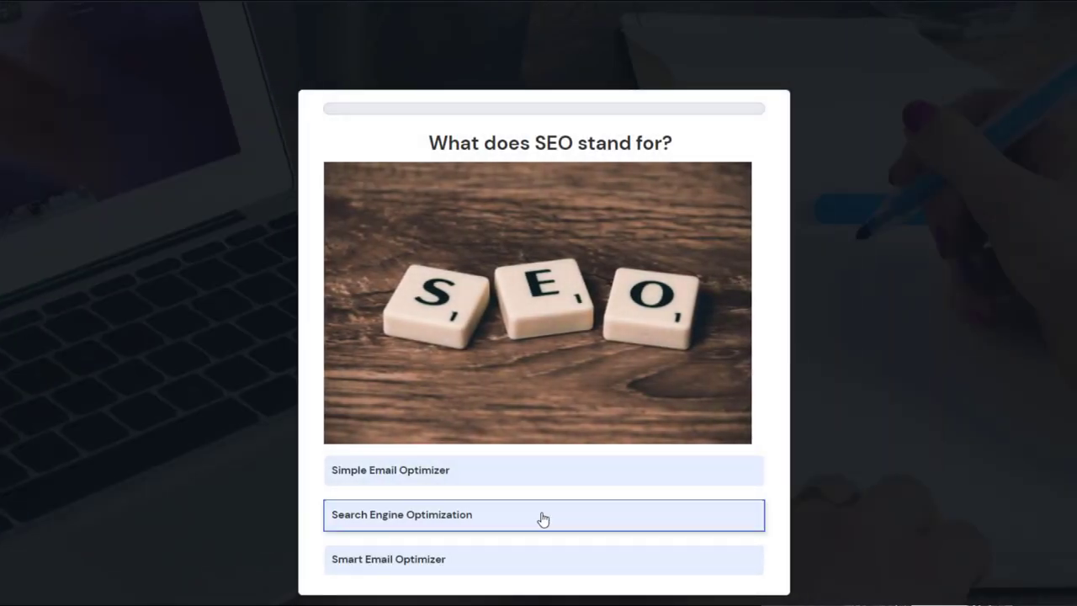
# Answer the five questions: Search Engine Optimization, Marketing, TRUE, Personas, and the emails option.
pyautogui.click(541, 515)
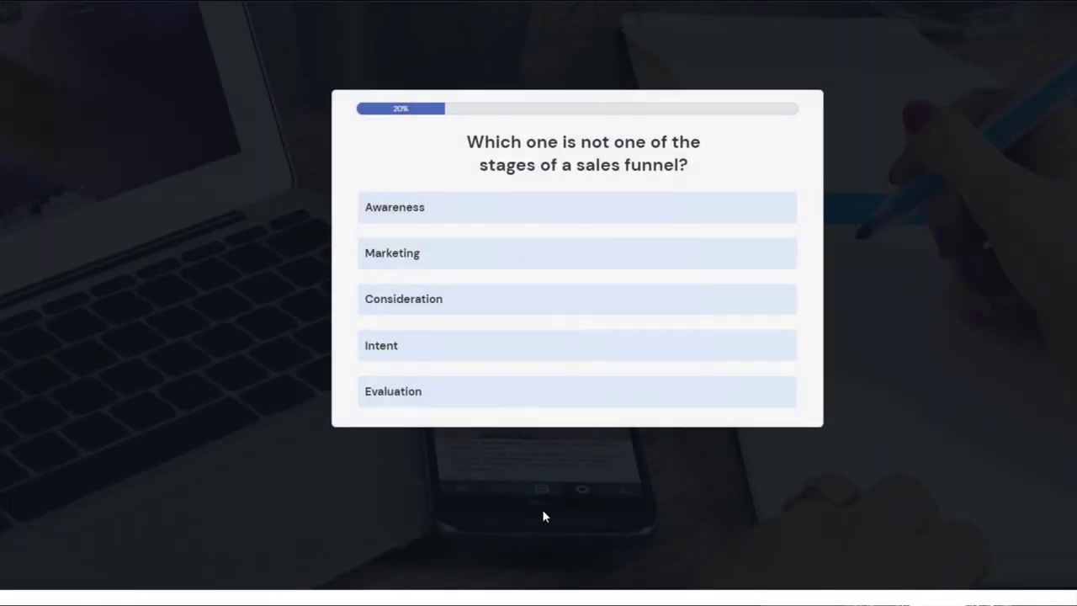
pyautogui.click(567, 254)
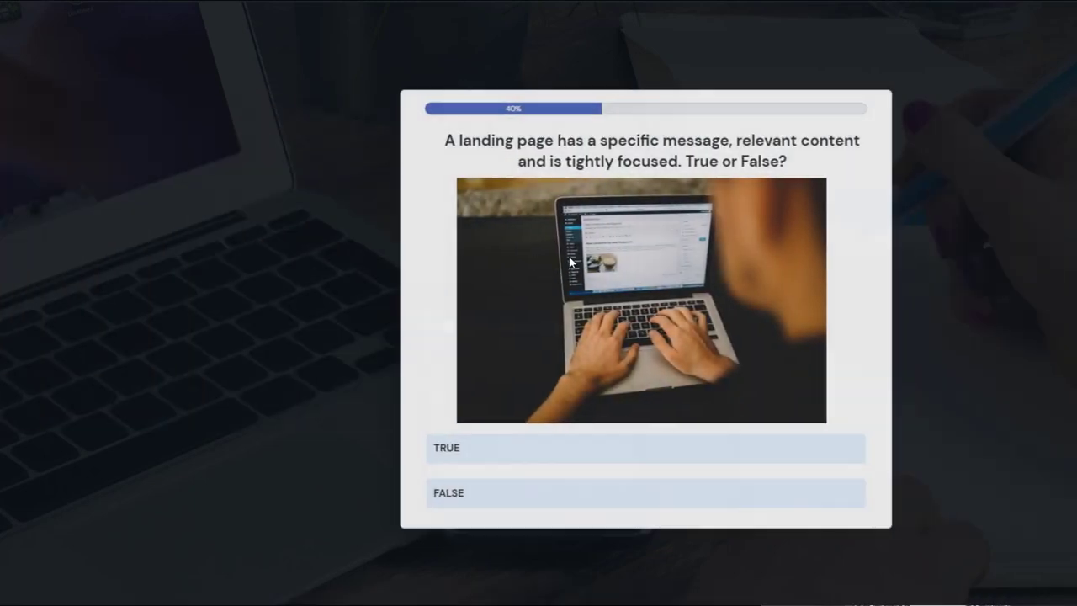
pyautogui.click(464, 452)
pyautogui.click(688, 474)
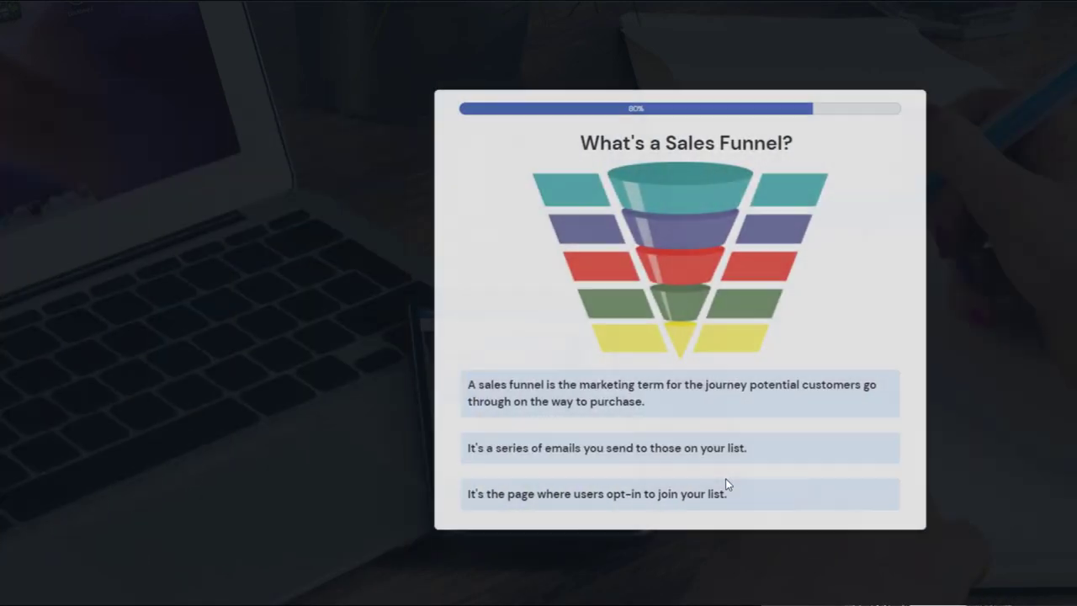
pyautogui.click(724, 482)
# Submit the last step form and review the 4-out-of-5 results page.
pyautogui.click(615, 308)
pyautogui.scroll(-3, 544, 336)
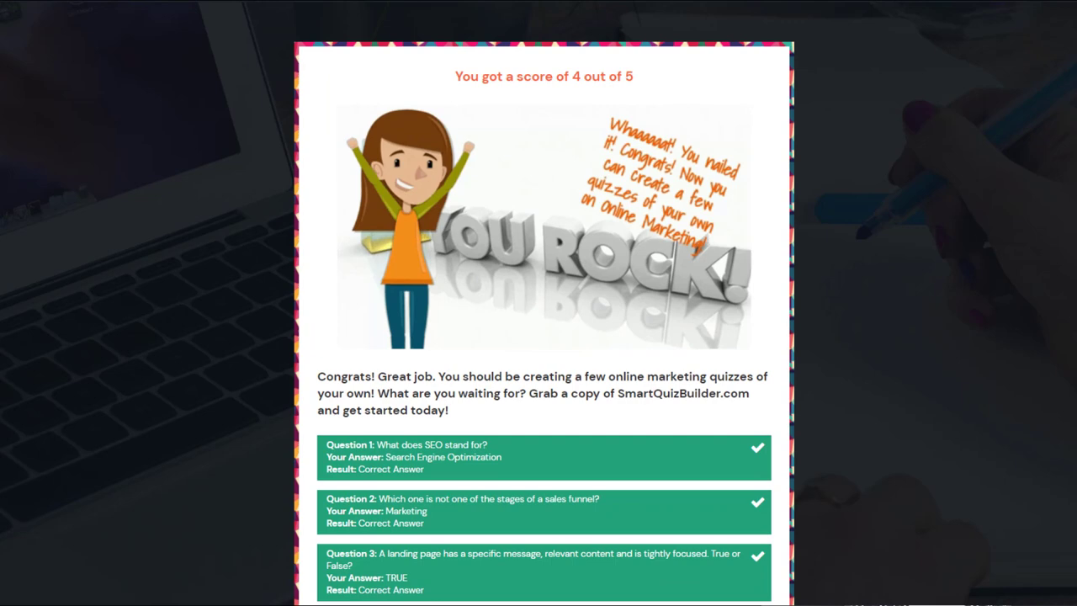
pyautogui.scroll(-4, 544, 303)
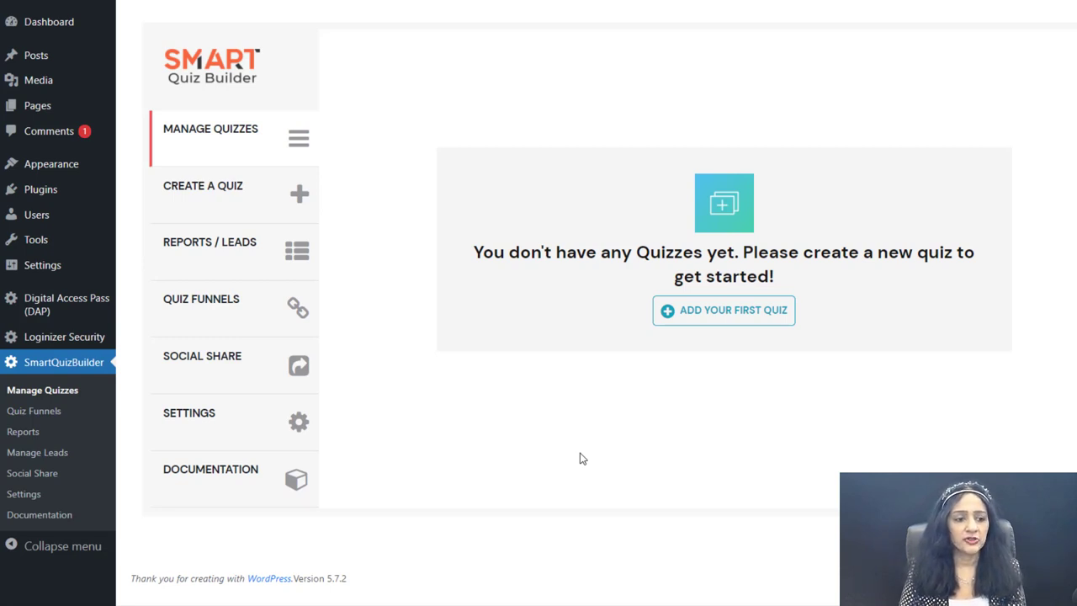
# Start a new quiz from Manage Quizzes with Add Your First Quiz.
pyautogui.moveTo(50, 199)
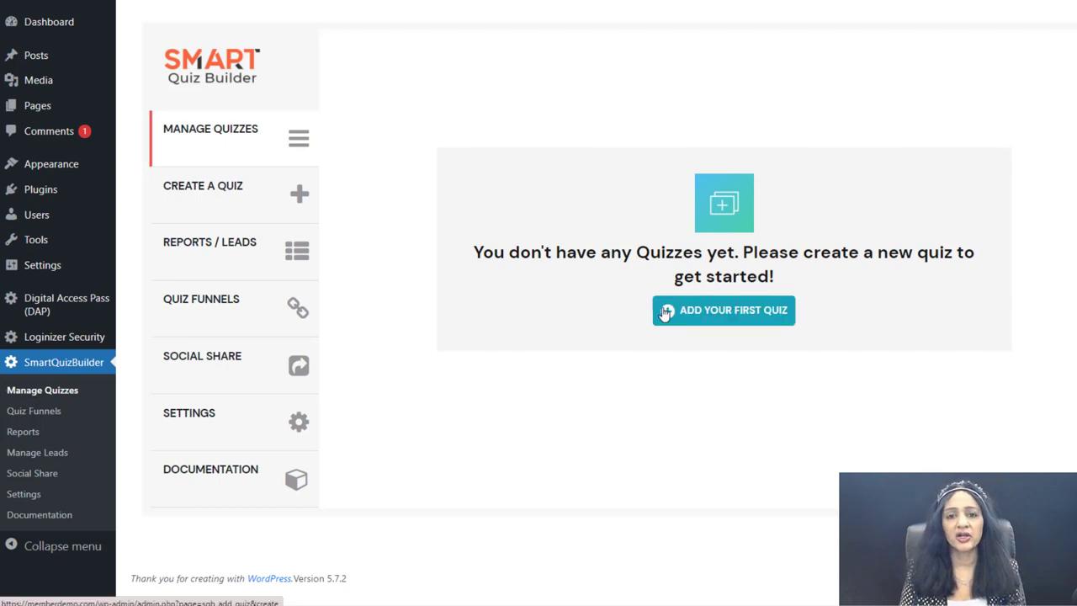
pyautogui.click(723, 309)
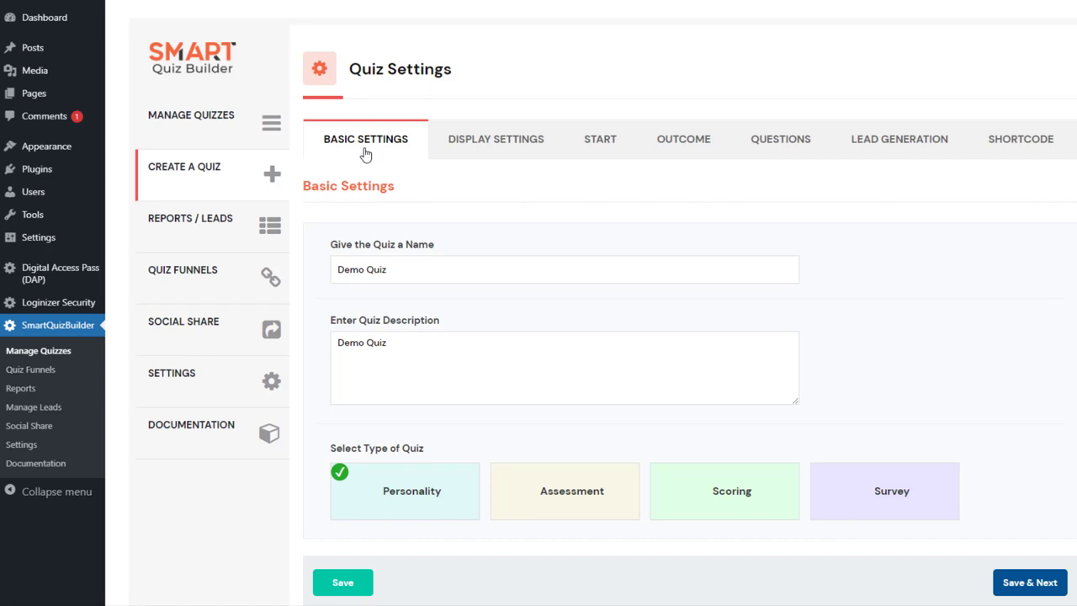
# Edit the Demo Quiz description and save Basic Settings to reach Display Settings.
pyautogui.click(405, 338)
pyautogui.click(1041, 581)
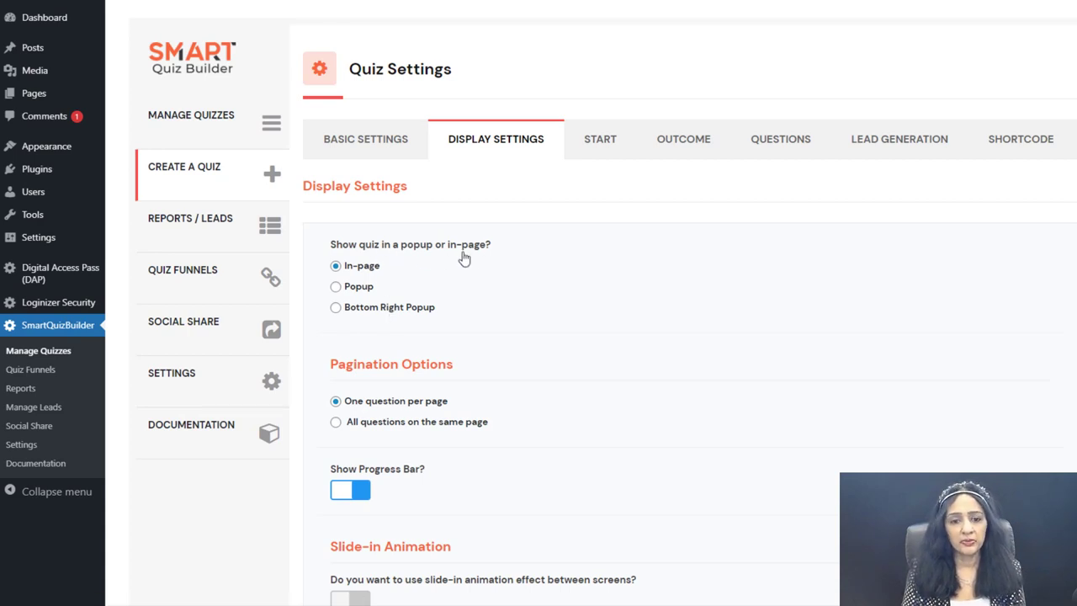
# Turn the Slide-in Animation between screens on, then back off.
pyautogui.scroll(-2, 695, 320)
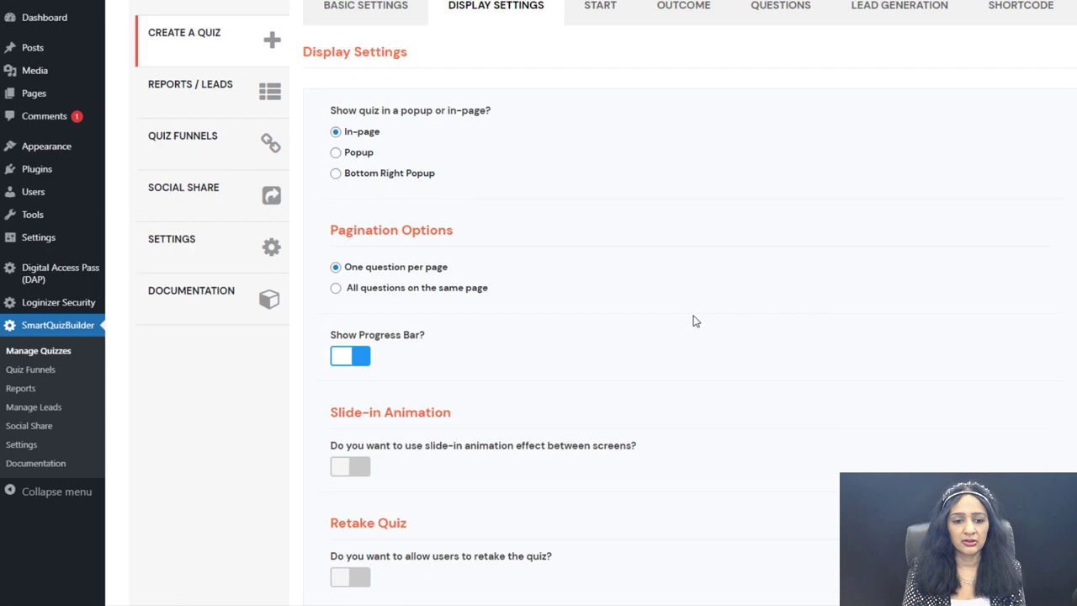
pyautogui.scroll(-3, 483, 212)
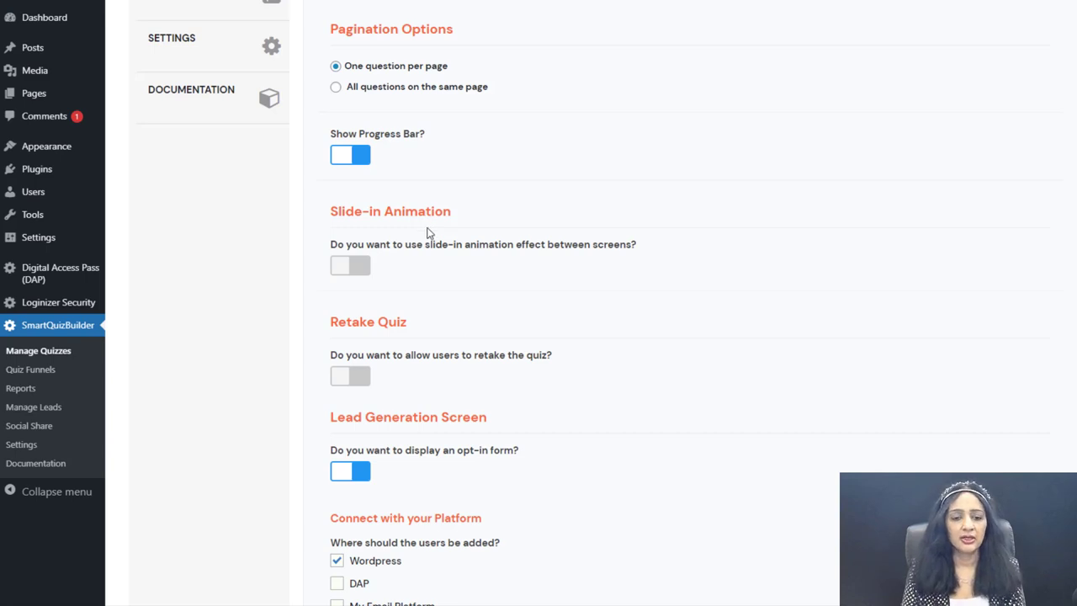
pyautogui.click(353, 276)
pyautogui.click(352, 275)
# Add My Email Platform as a sign-up destination alongside WordPress.
pyautogui.scroll(-1, 371, 303)
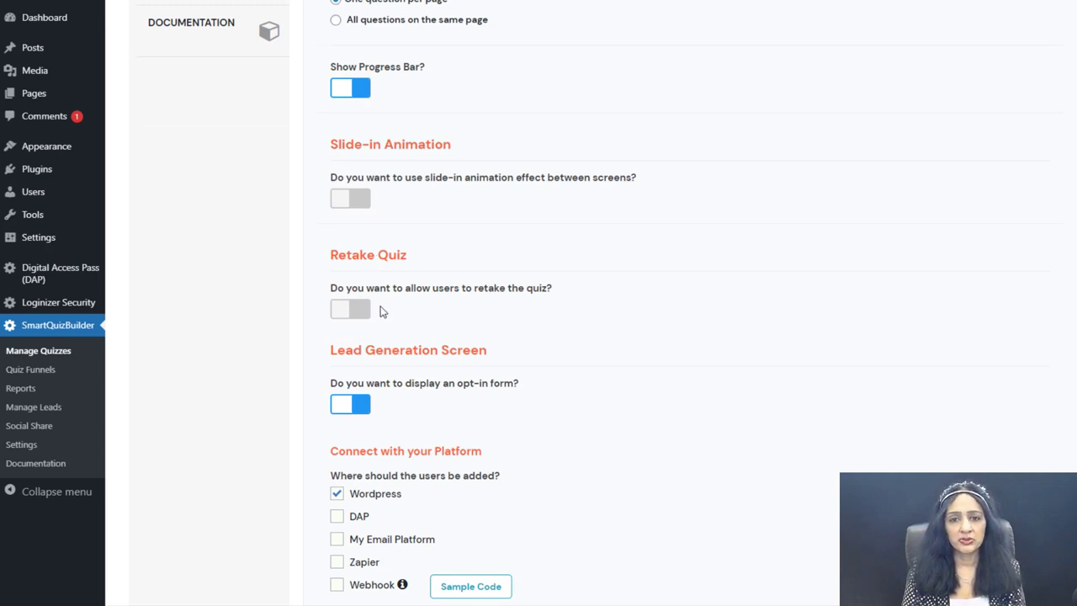
pyautogui.scroll(-1, 509, 320)
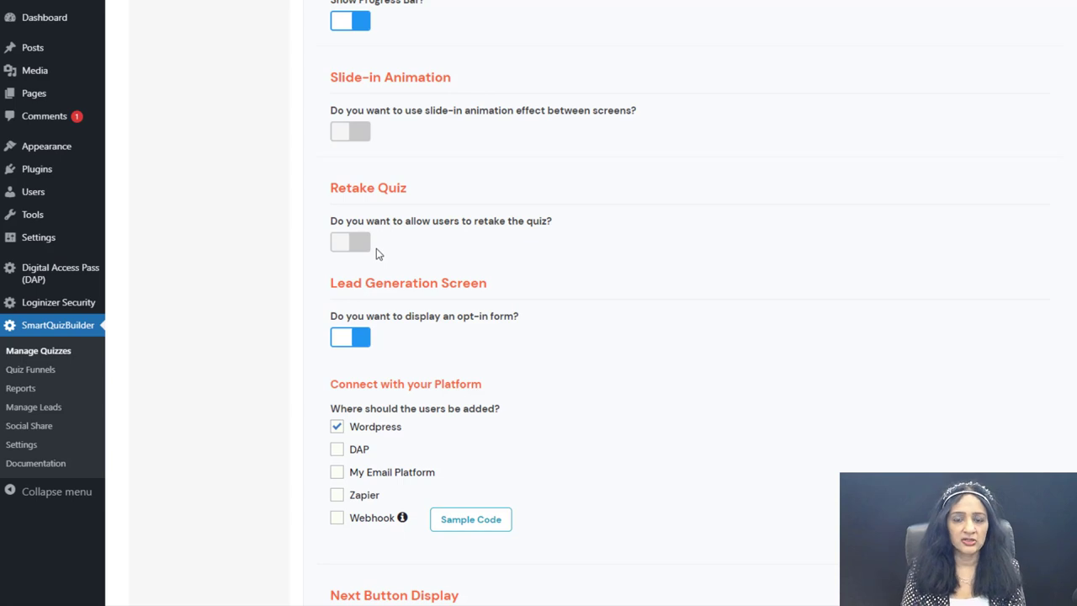
pyautogui.scroll(-2, 376, 252)
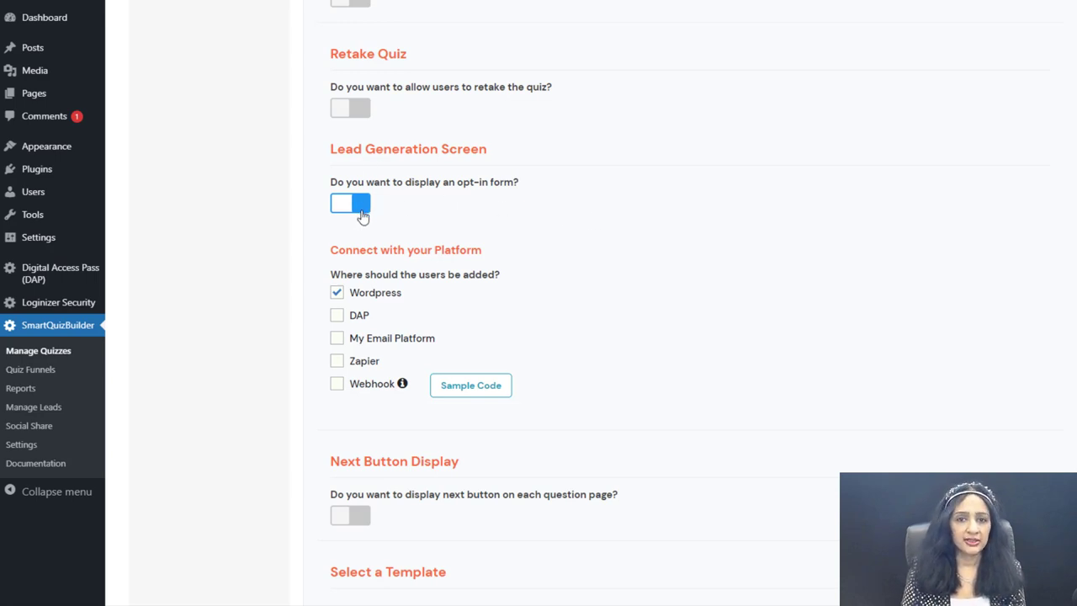
pyautogui.scroll(-1, 687, 243)
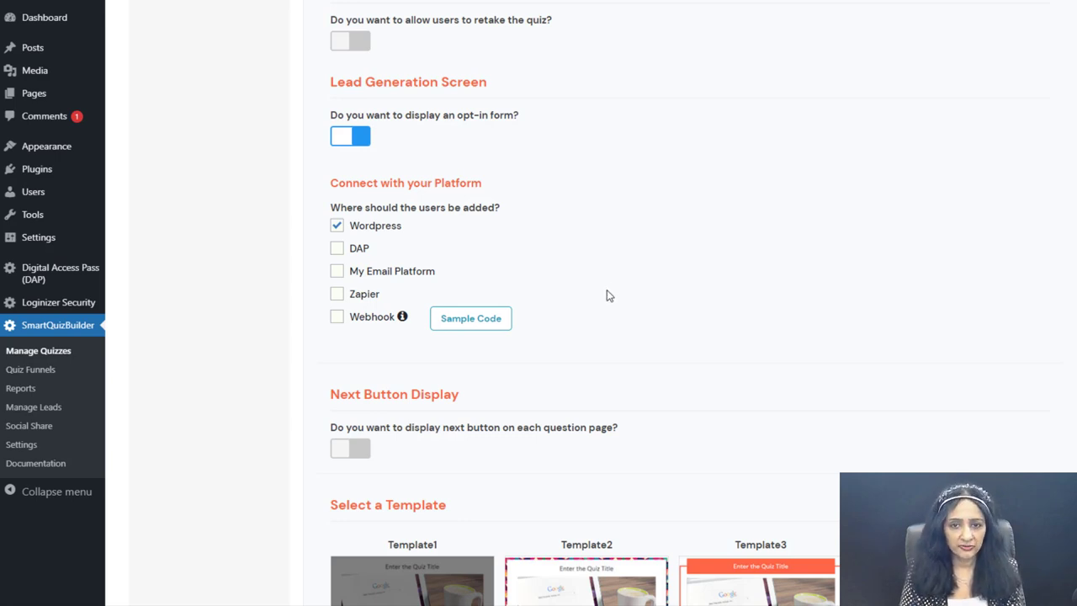
pyautogui.click(338, 274)
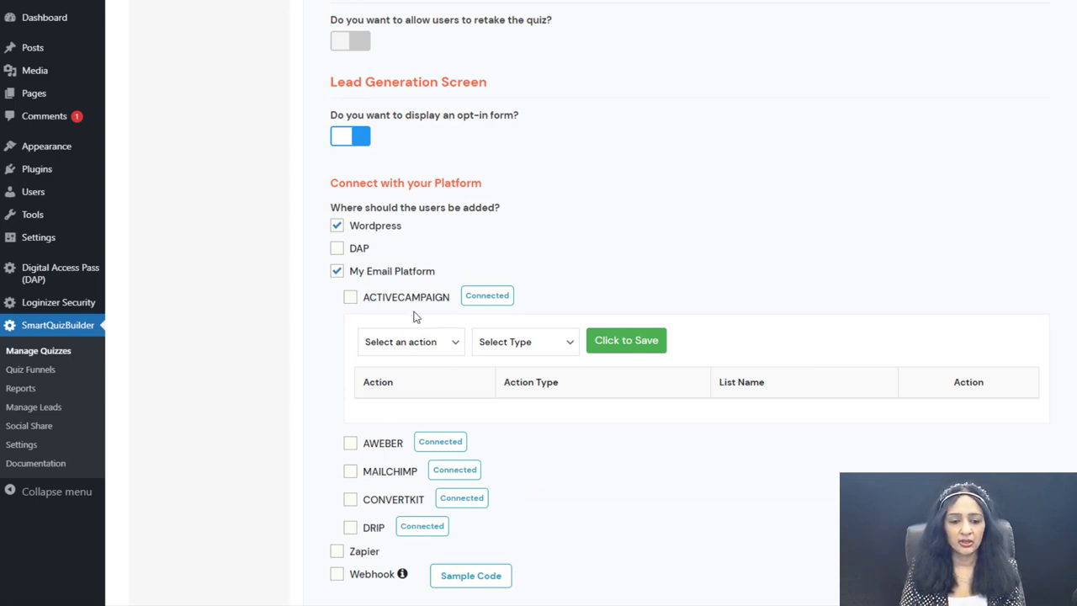
# Enable the Zapier and Webhook destinations and display the sample webhook payload code.
pyautogui.scroll(-1, 444, 501)
pyautogui.click(362, 485)
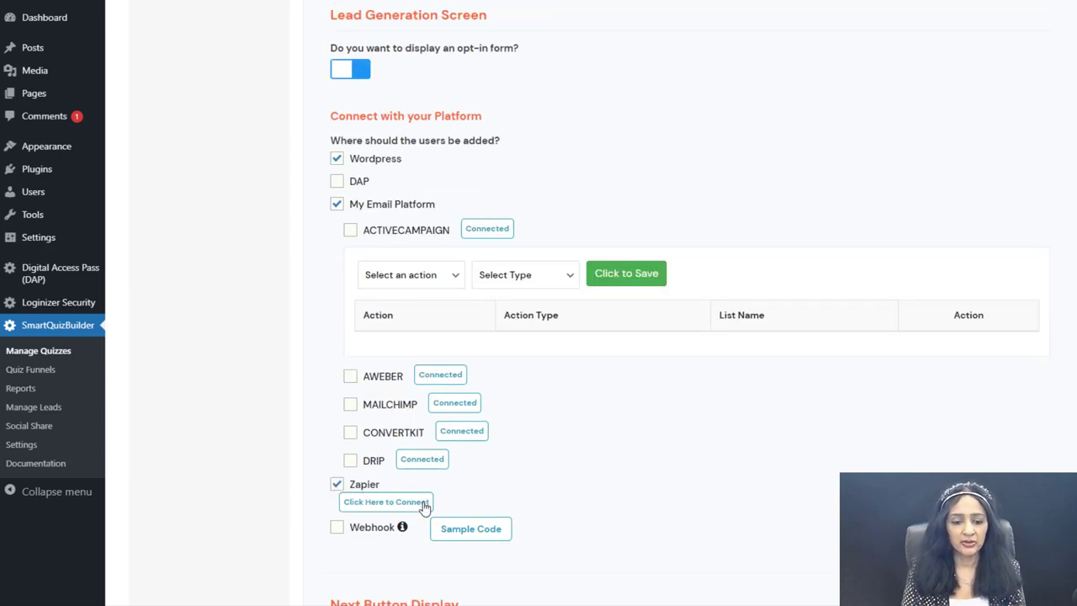
pyautogui.click(338, 530)
pyautogui.scroll(-3, 485, 520)
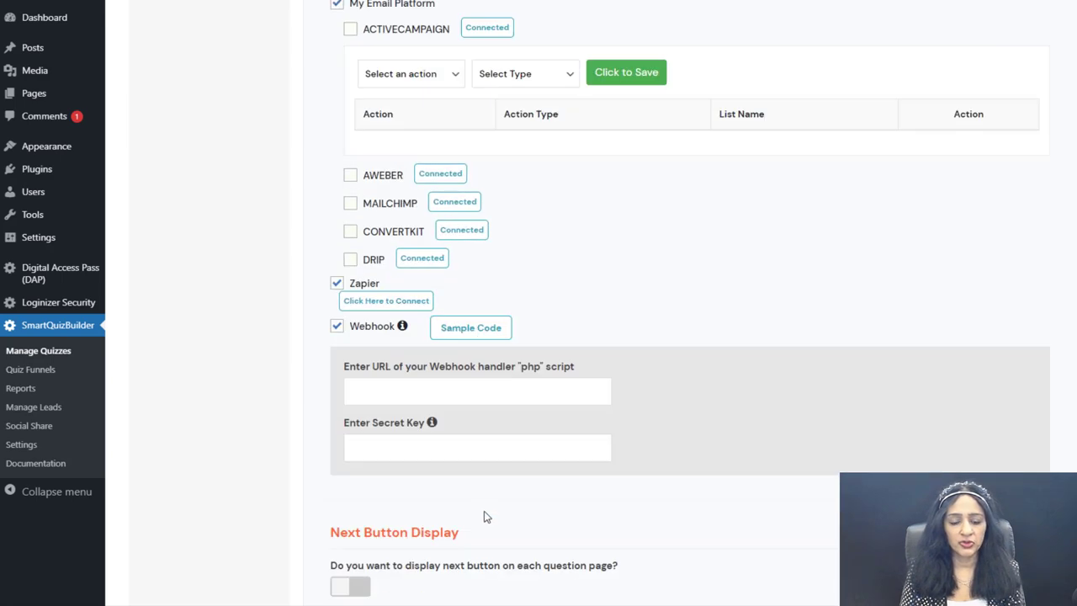
pyautogui.click(476, 332)
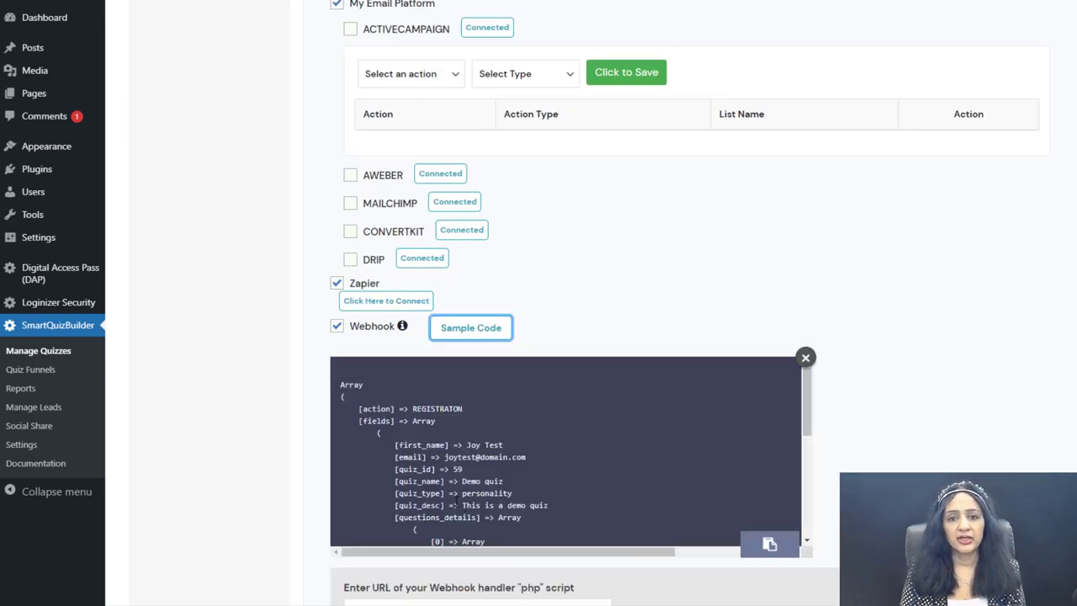
pyautogui.moveTo(402, 329)
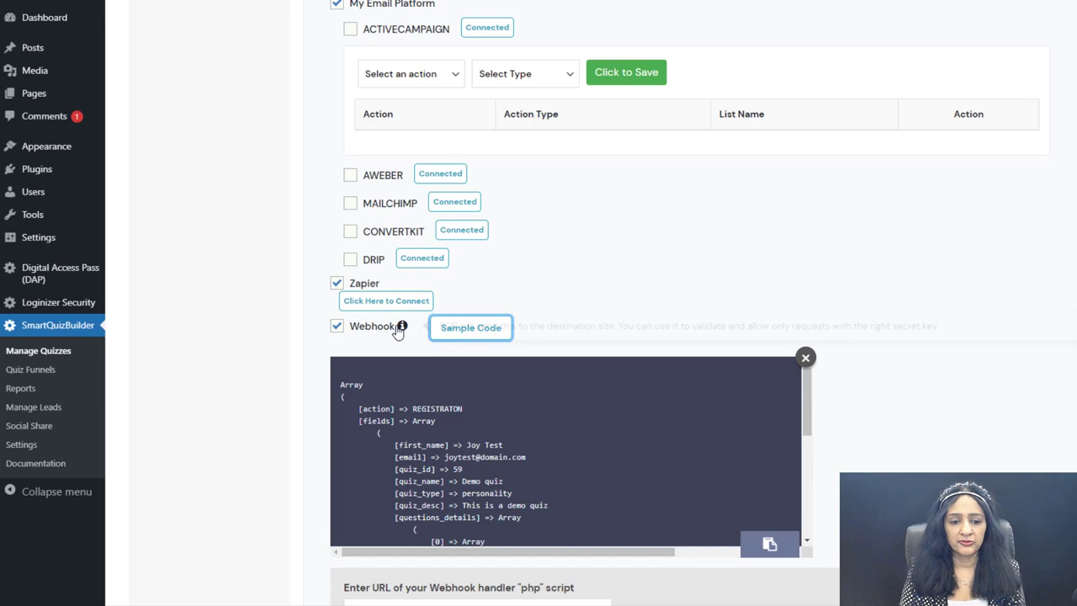
pyautogui.scroll(-1, 427, 488)
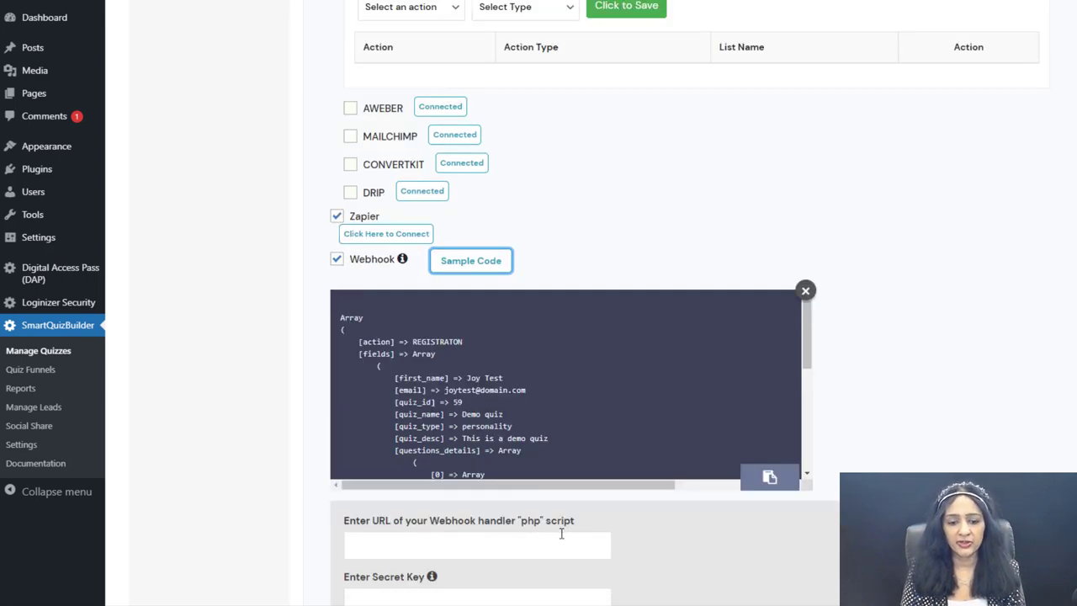
# Turn the Webhook and Zapier destinations back off.
pyautogui.click(336, 258)
pyautogui.click(337, 216)
pyautogui.scroll(2, 335, 220)
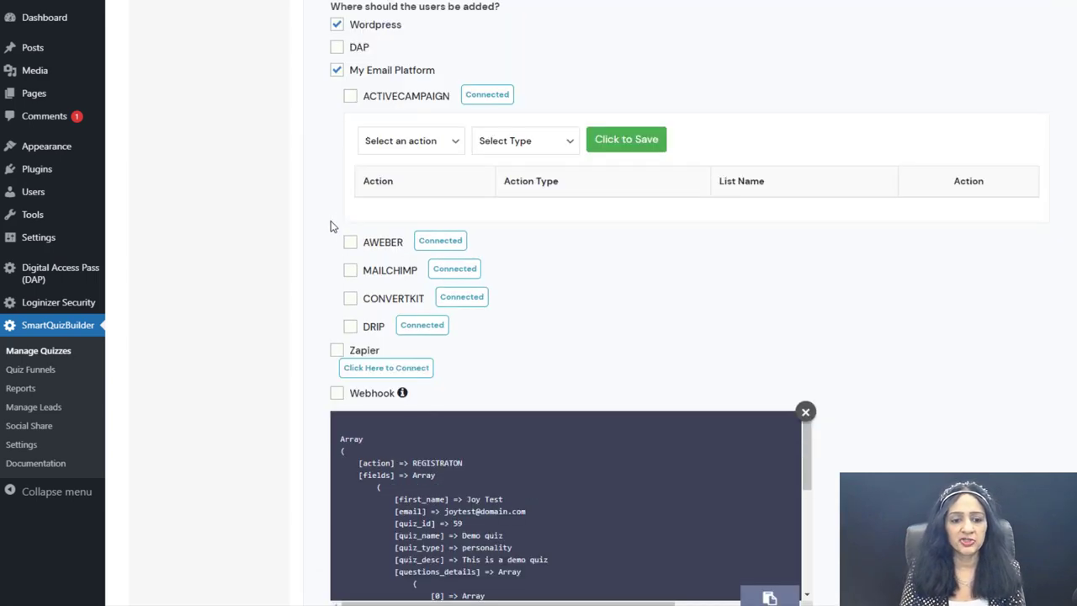
pyautogui.scroll(2, 337, 139)
# Try DAP's product list without choosing one, then clear DAP and My Email Platform.
pyautogui.click(337, 182)
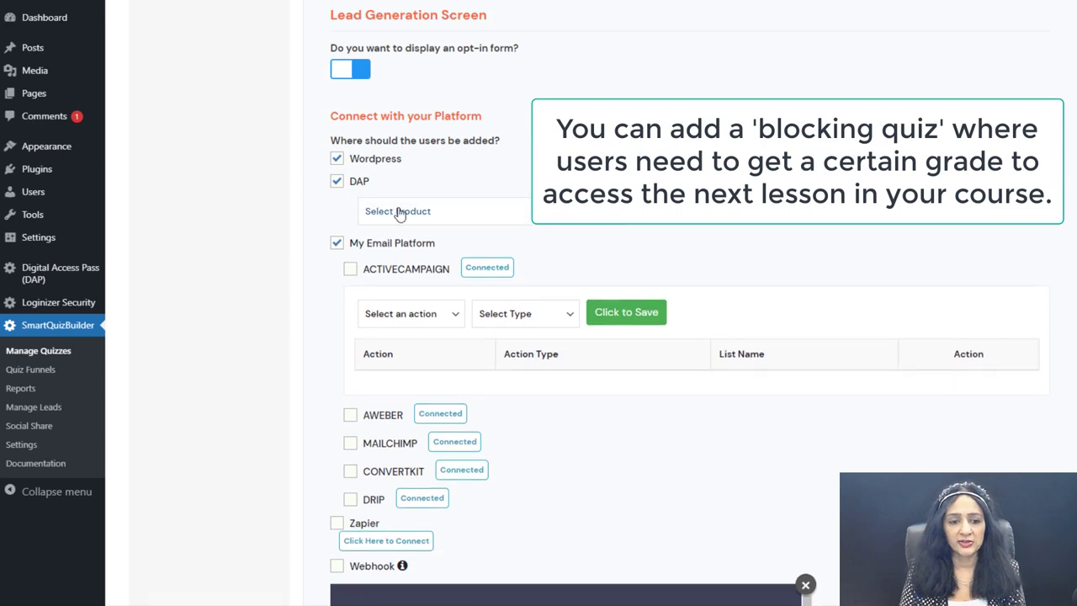
pyautogui.click(399, 212)
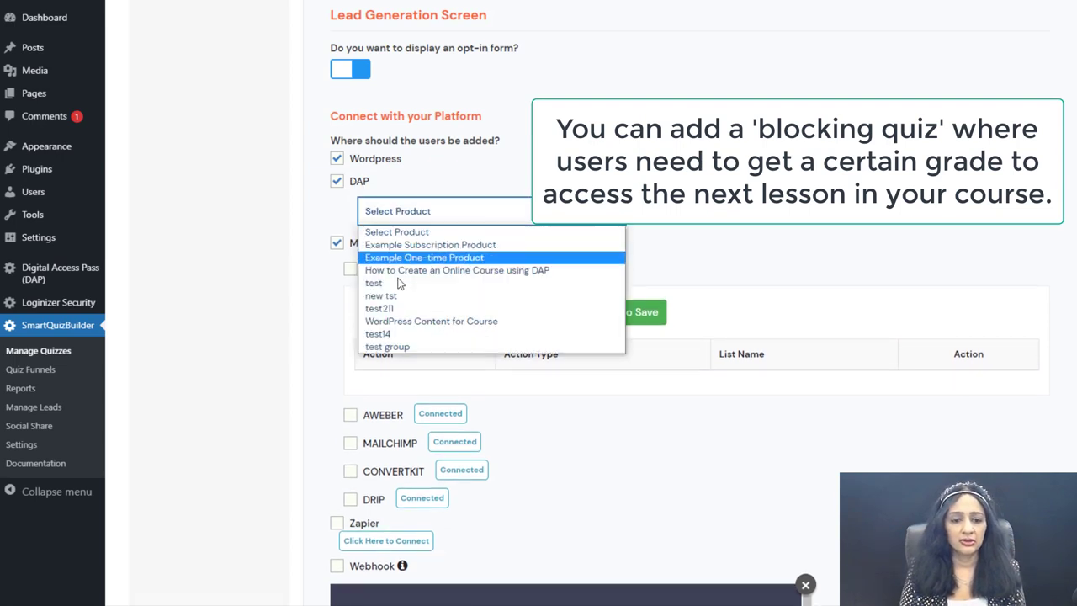
pyautogui.click(330, 215)
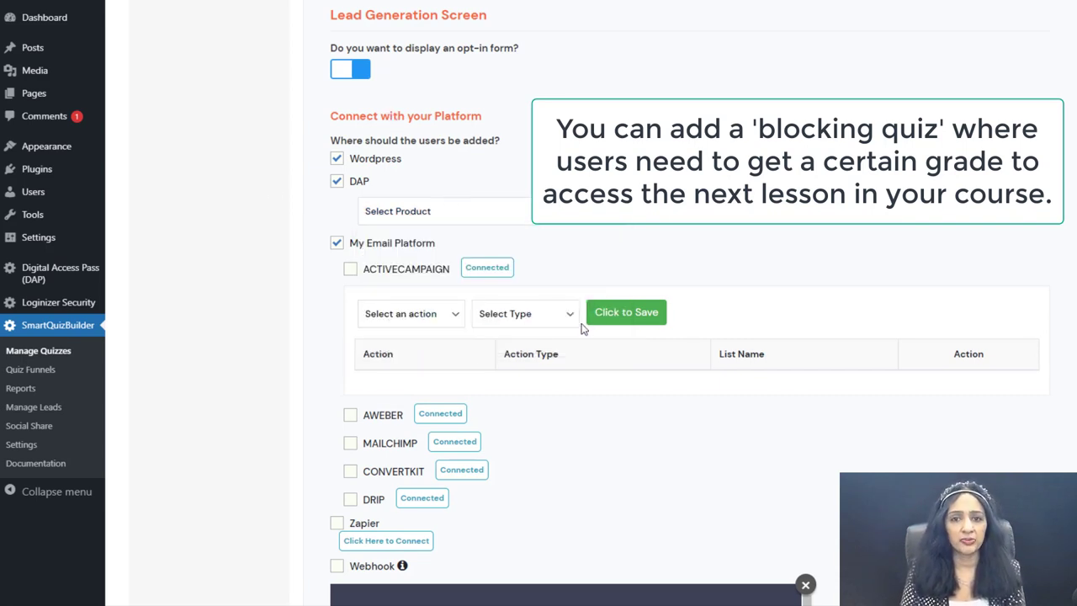
pyautogui.click(336, 180)
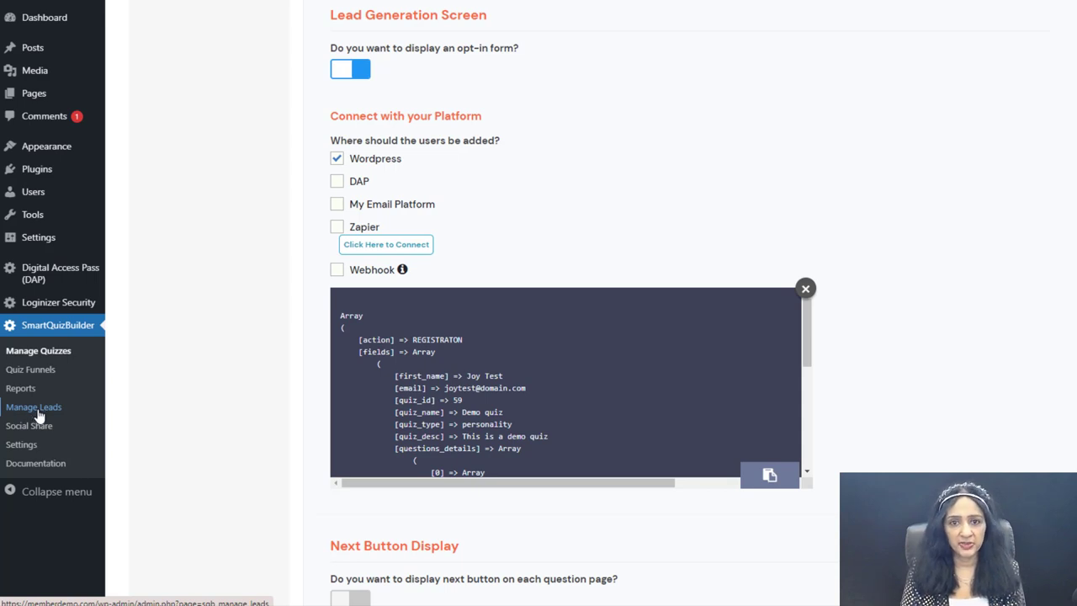
pyautogui.scroll(-5, 888, 418)
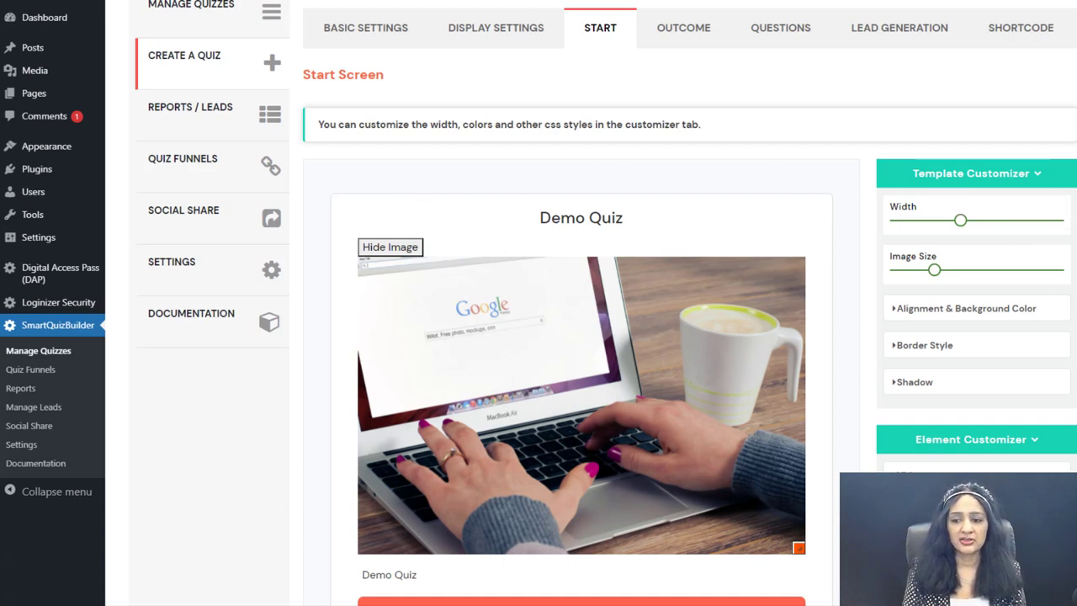
# Edit the start screen title, hide and restore its image, and select the description text.
pyautogui.scroll(-1, 581, 337)
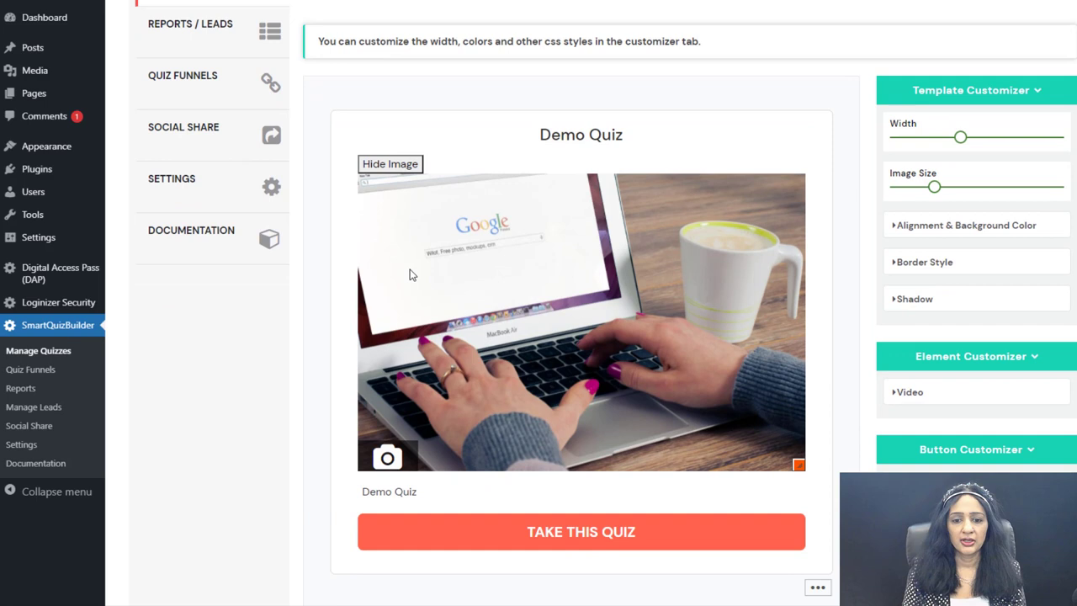
pyautogui.click(536, 142)
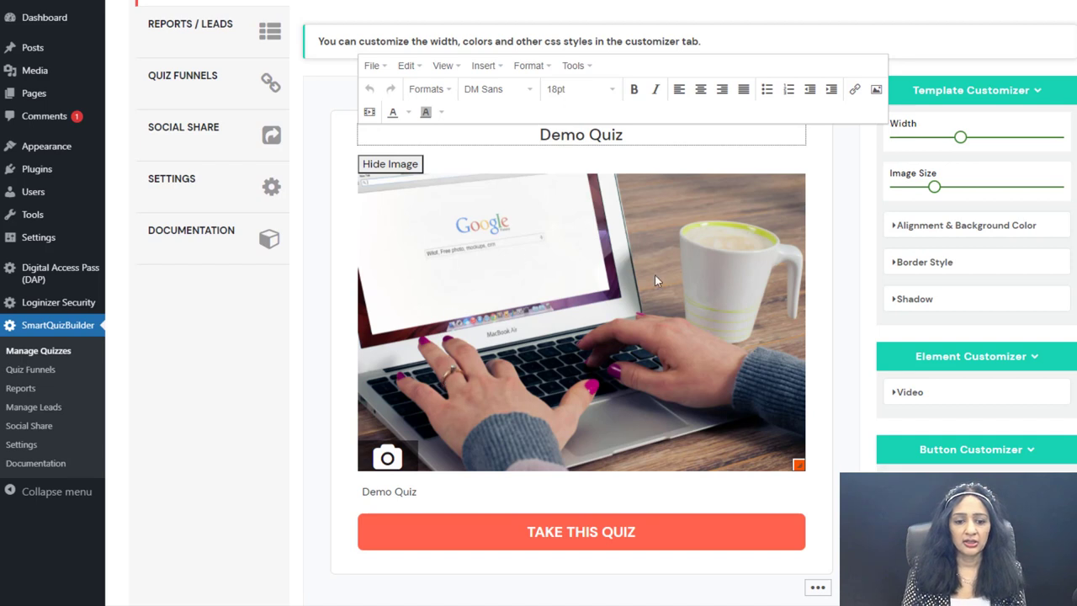
pyautogui.click(405, 166)
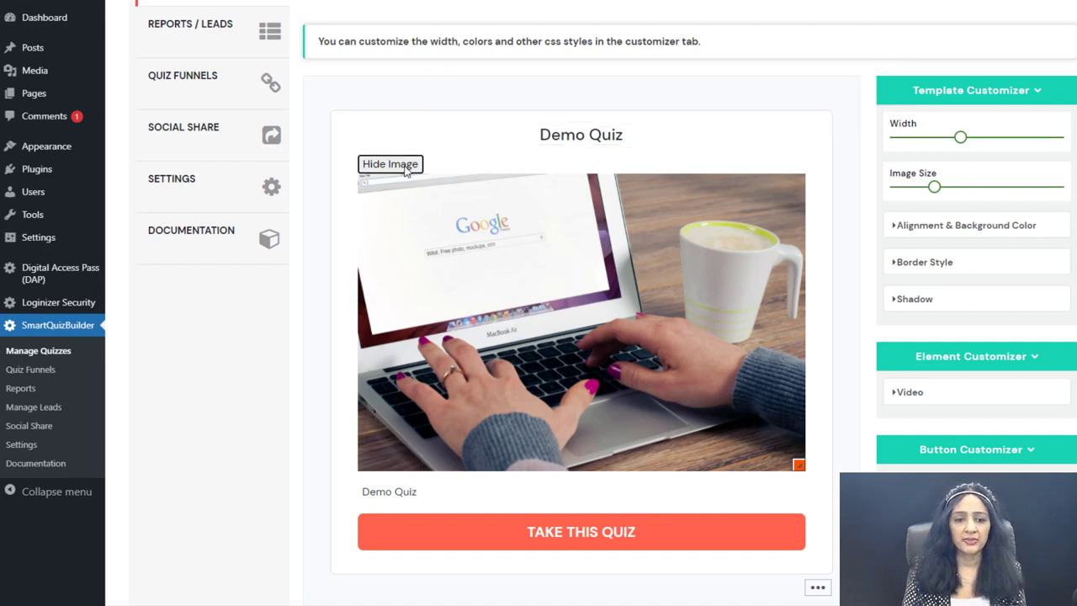
pyautogui.click(405, 167)
pyautogui.click(417, 494)
pyautogui.moveTo(419, 500); pyautogui.dragTo(319, 499)
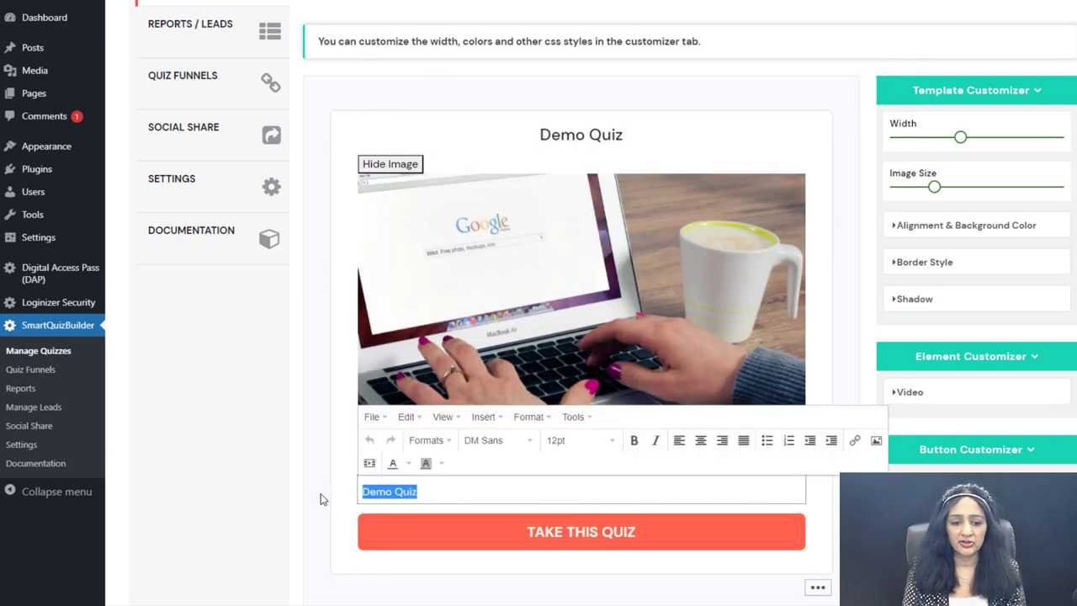
pyautogui.click(330, 473)
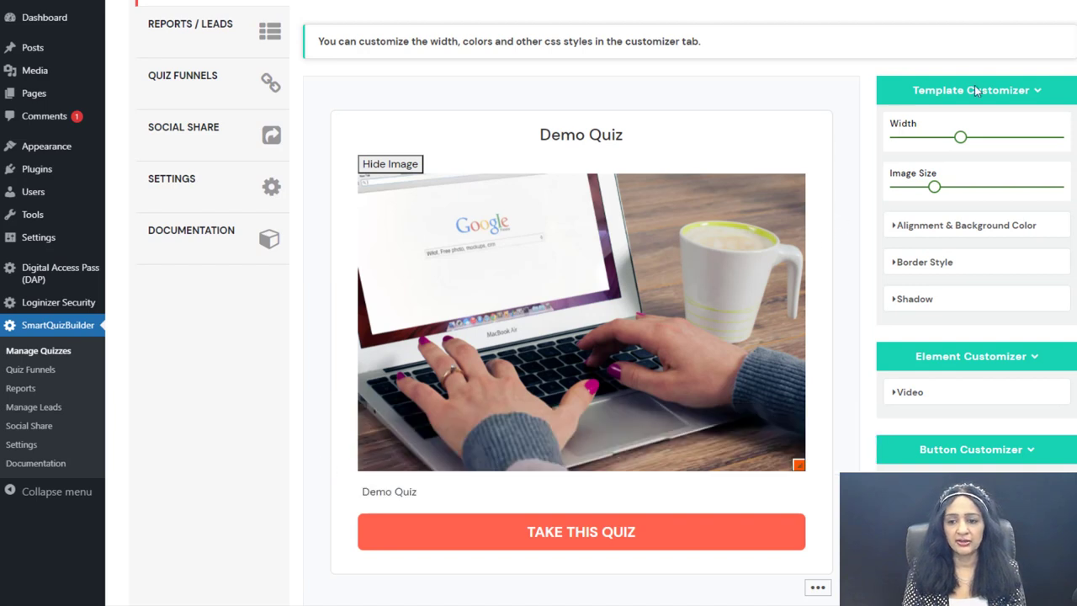
# Adjust the quiz card width, expand Alignment & Background Color, and bring up the templates.
pyautogui.moveTo(961, 137)
pyautogui.mouseDown()
pyautogui.moveTo(970, 139)
pyautogui.moveTo(957, 141)
pyautogui.mouseUp()
pyautogui.click(930, 225)
pyautogui.scroll(-1, 725, 329)
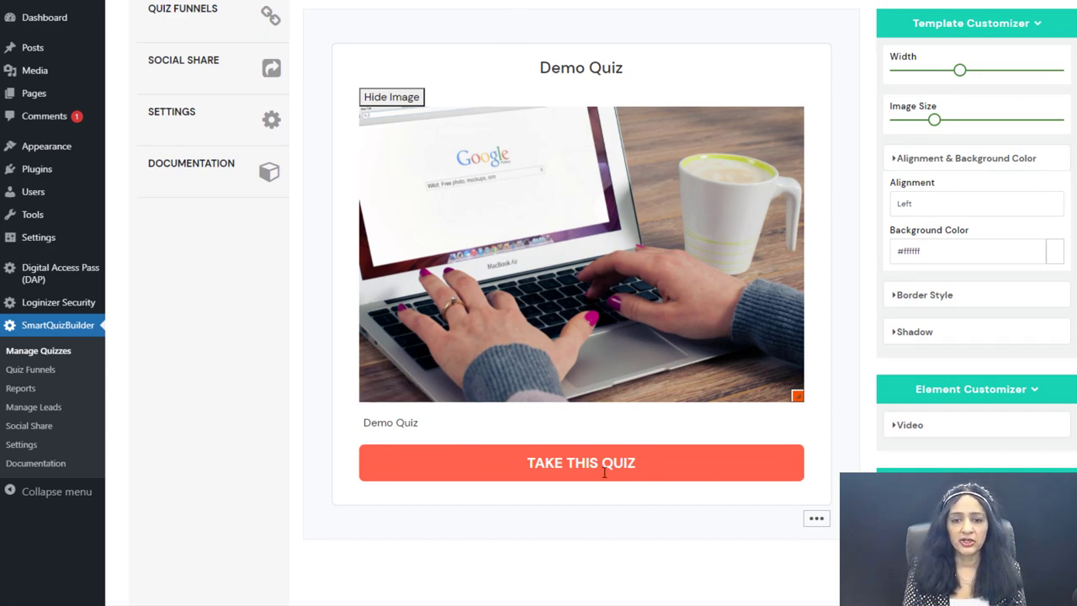
pyautogui.click(817, 521)
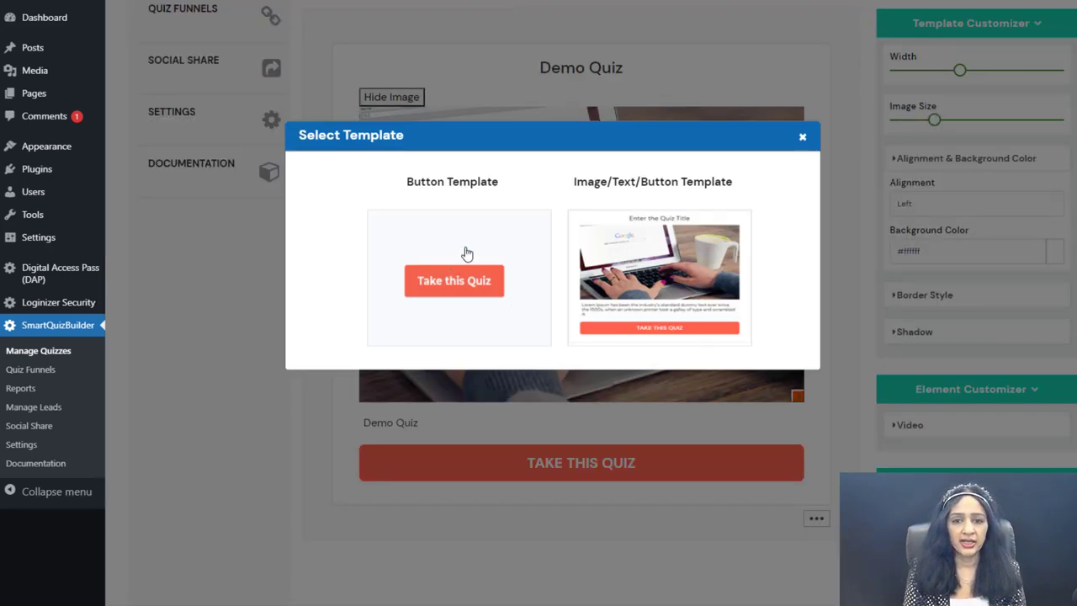
# Switch the start screen to the Button Template with a single Take This Quiz button.
pyautogui.click(475, 282)
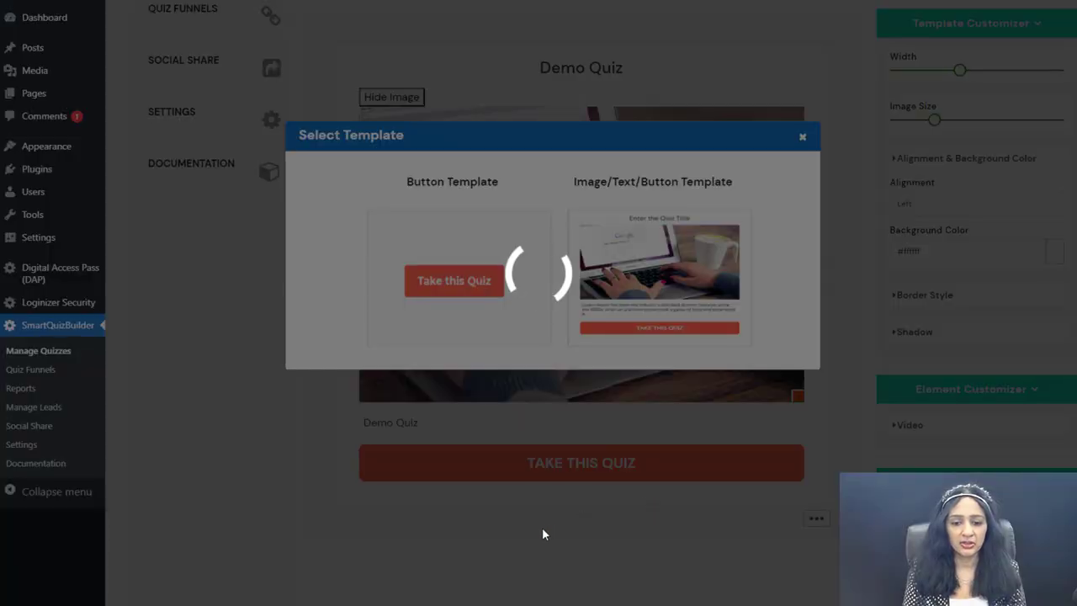
pyautogui.scroll(-3, 966, 410)
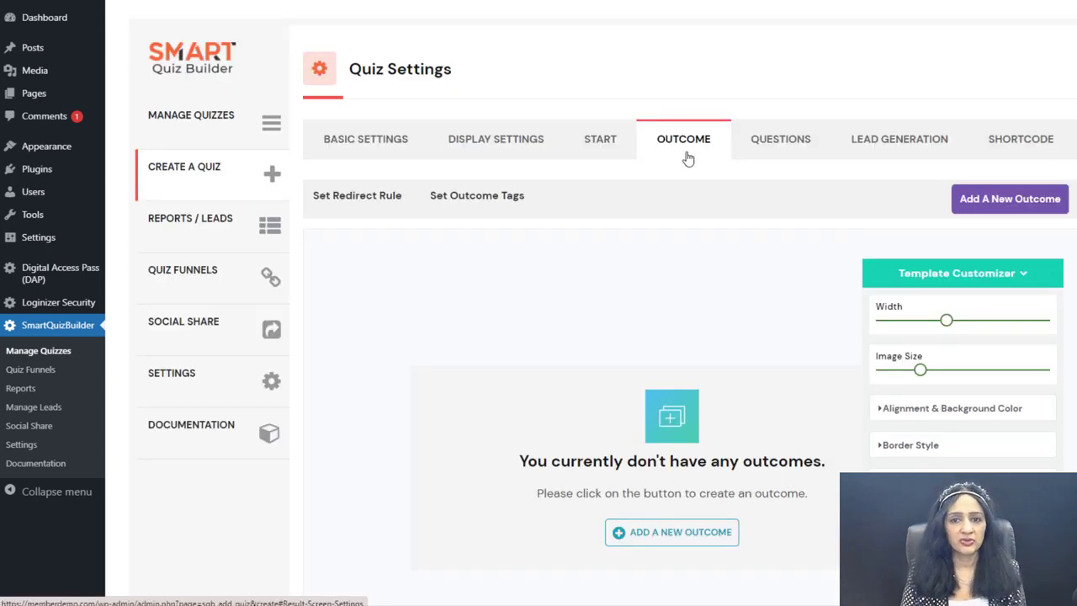
pyautogui.scroll(-1, 503, 194)
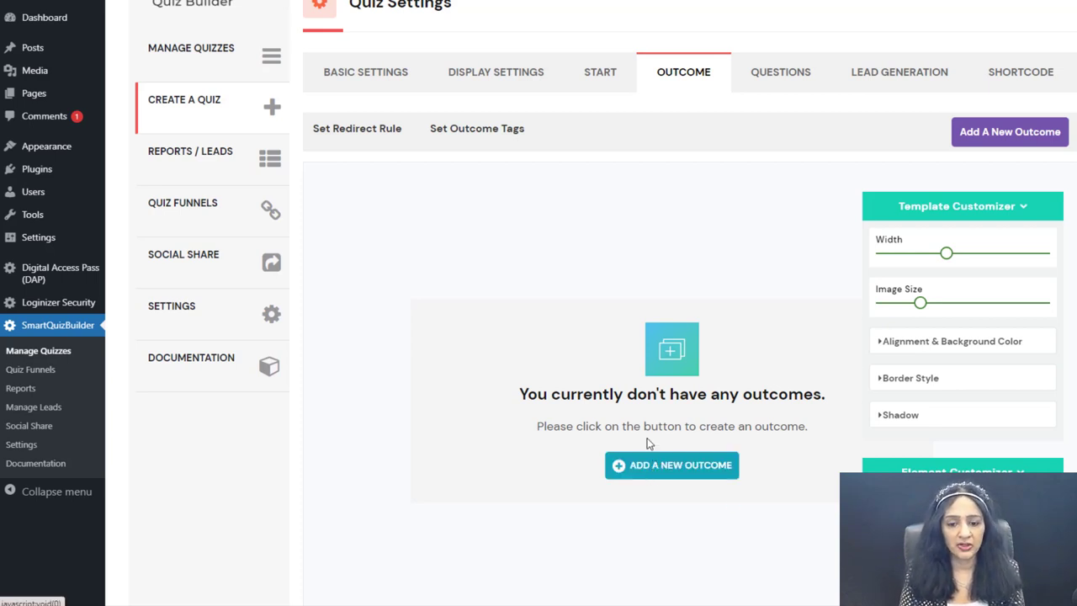
# Add a new outcome titled 'Outcome 1' and select the [Outcome_Title] heading placeholder.
pyautogui.click(678, 467)
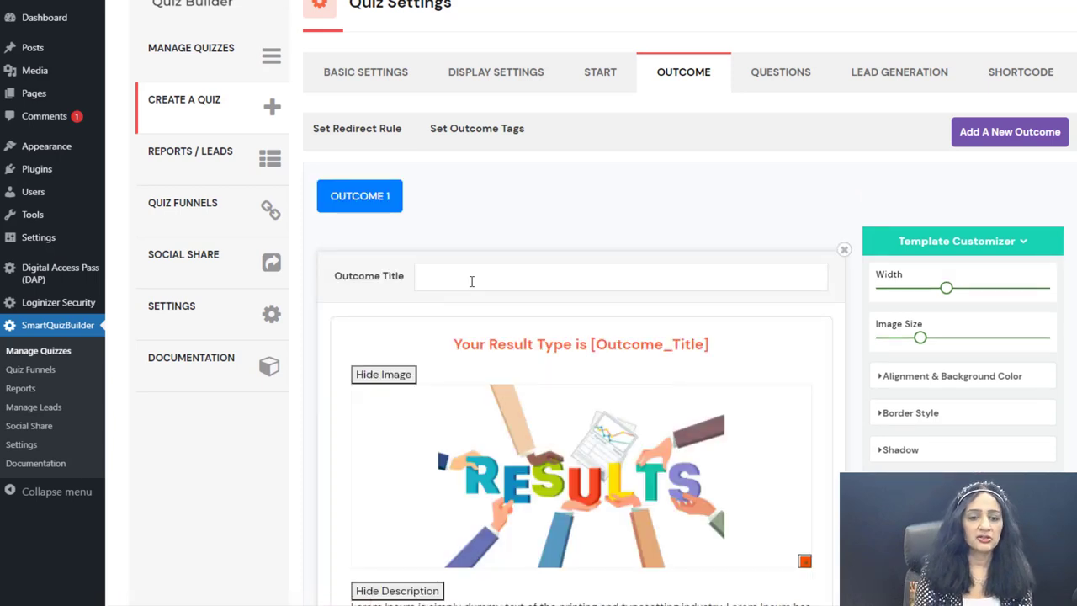
pyautogui.write('Outcome 1')
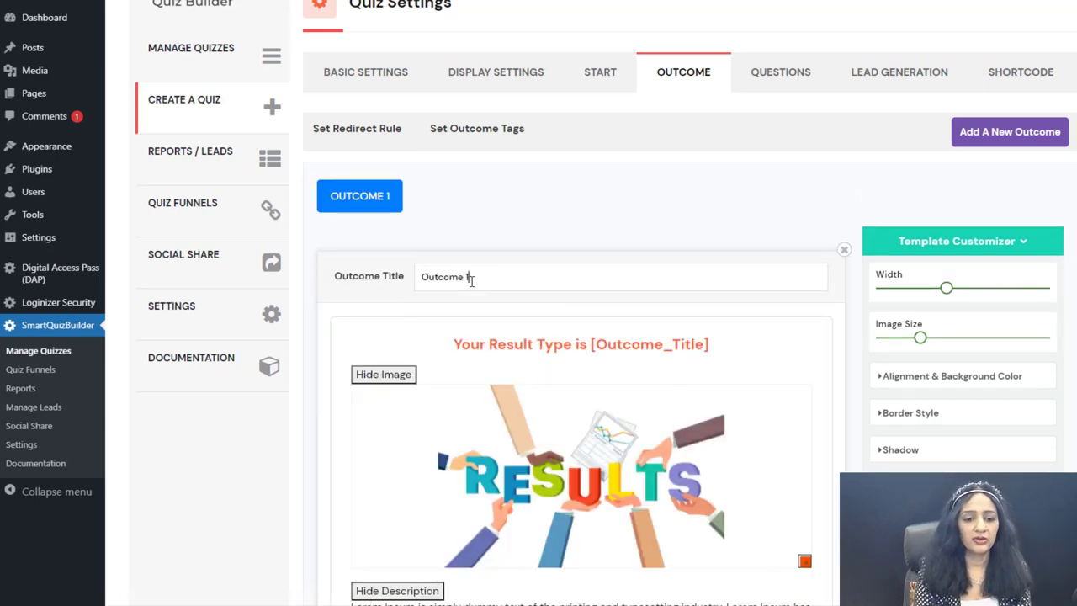
pyautogui.scroll(-2, 491, 310)
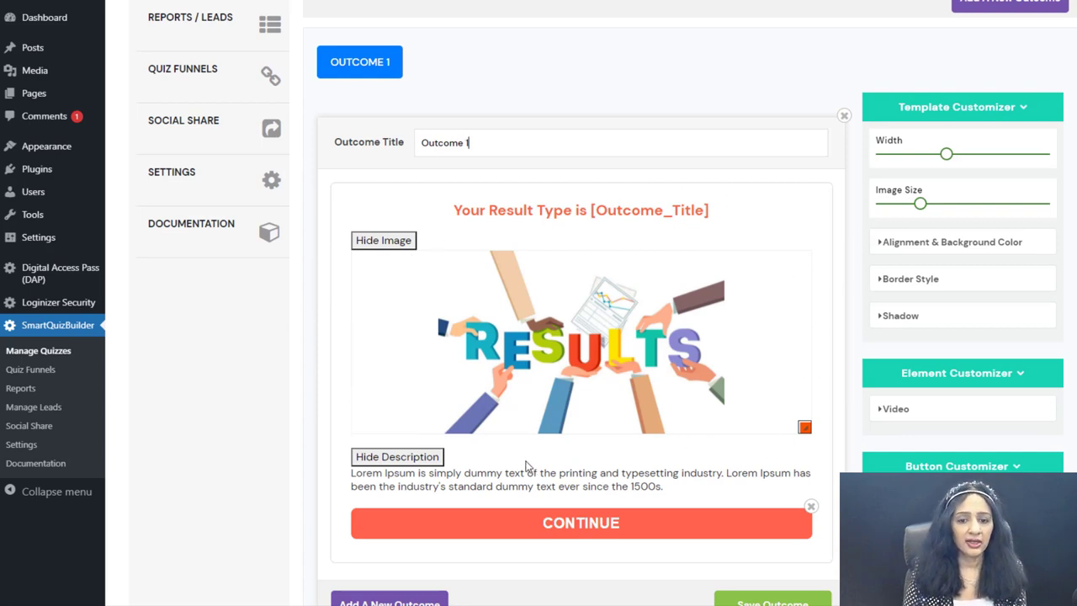
pyautogui.click(592, 210)
pyautogui.moveTo(592, 210); pyautogui.dragTo(737, 219)
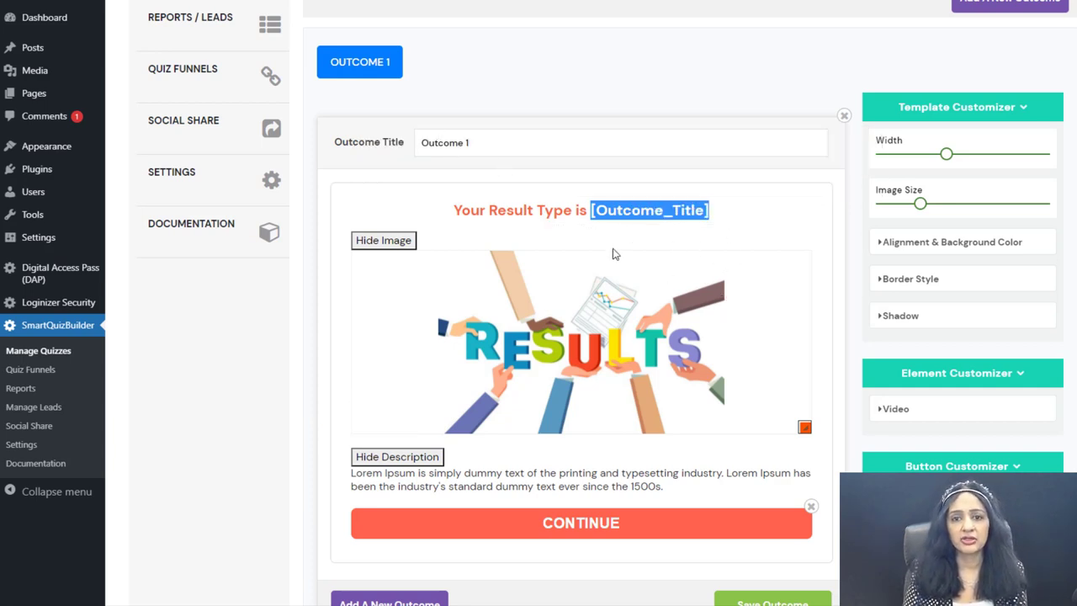
pyautogui.scroll(-2, 716, 433)
# Delete the outcome description paragraph and review the CONTINUE button text and link settings.
pyautogui.click(438, 339)
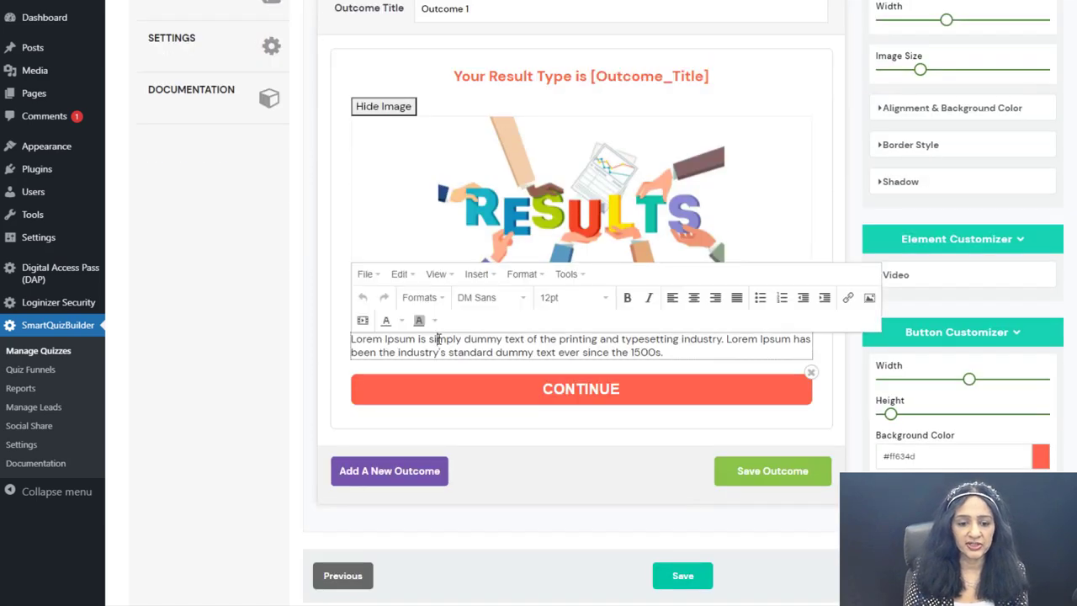
pyautogui.moveTo(664, 352); pyautogui.dragTo(323, 346)
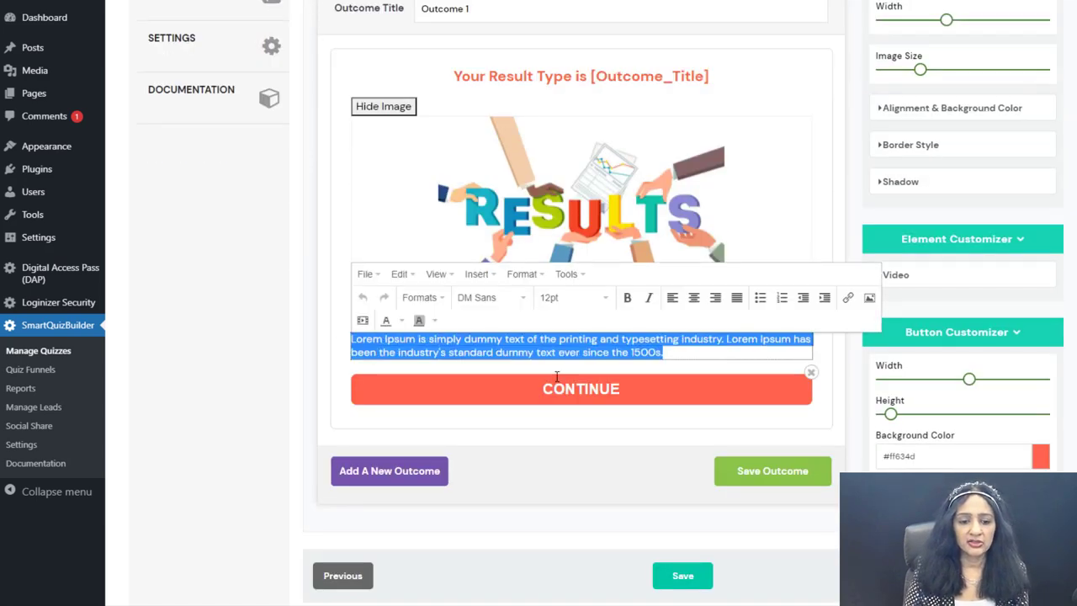
pyautogui.press('Delete')
pyautogui.click(599, 391)
pyautogui.moveTo(629, 389); pyautogui.dragTo(546, 389)
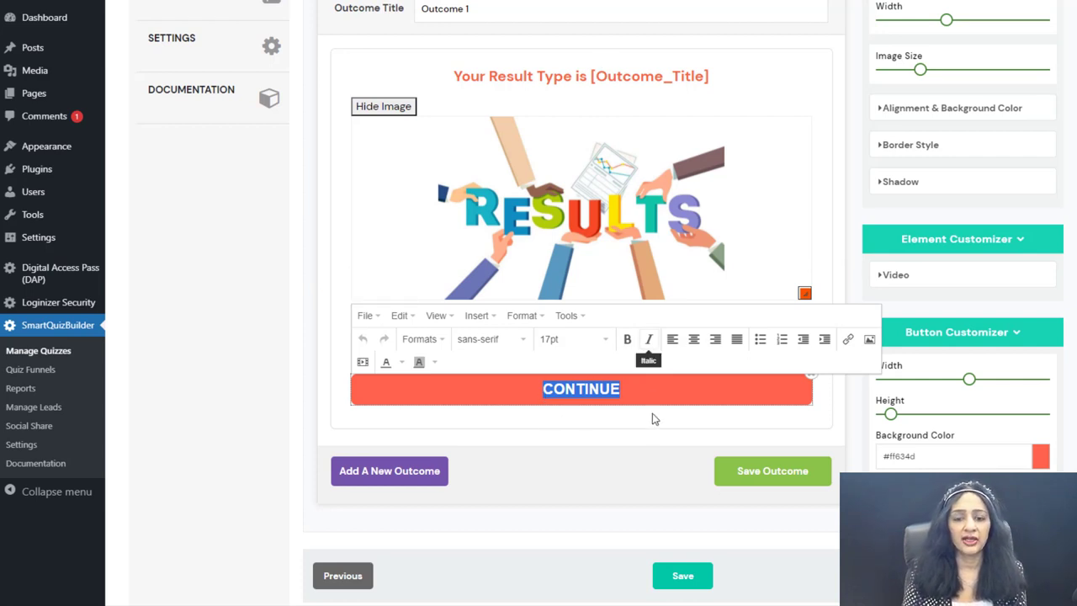
pyautogui.click(848, 339)
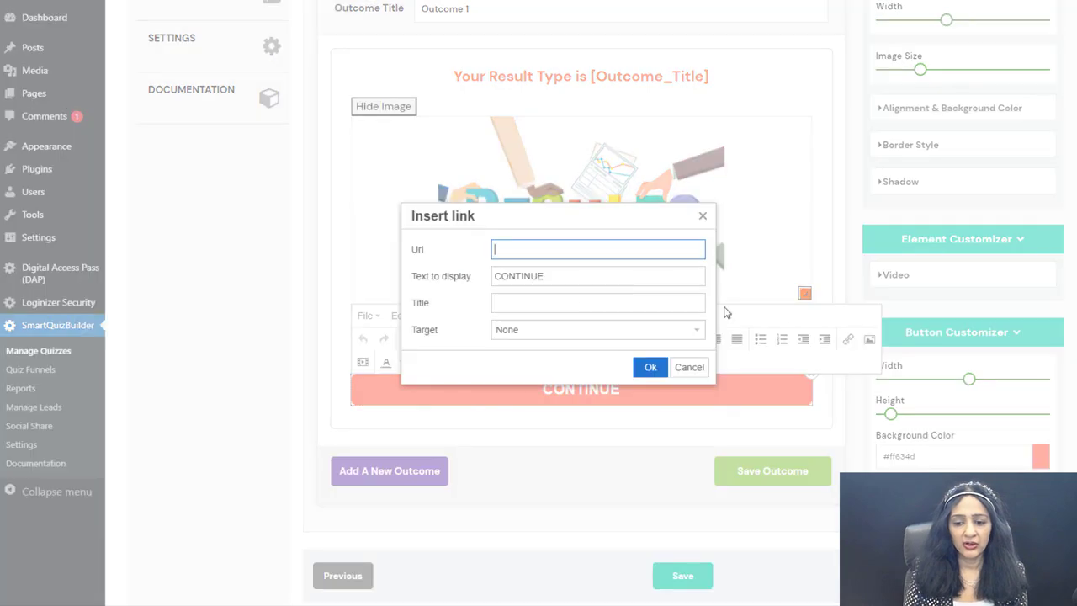
pyautogui.click(689, 367)
pyautogui.click(605, 430)
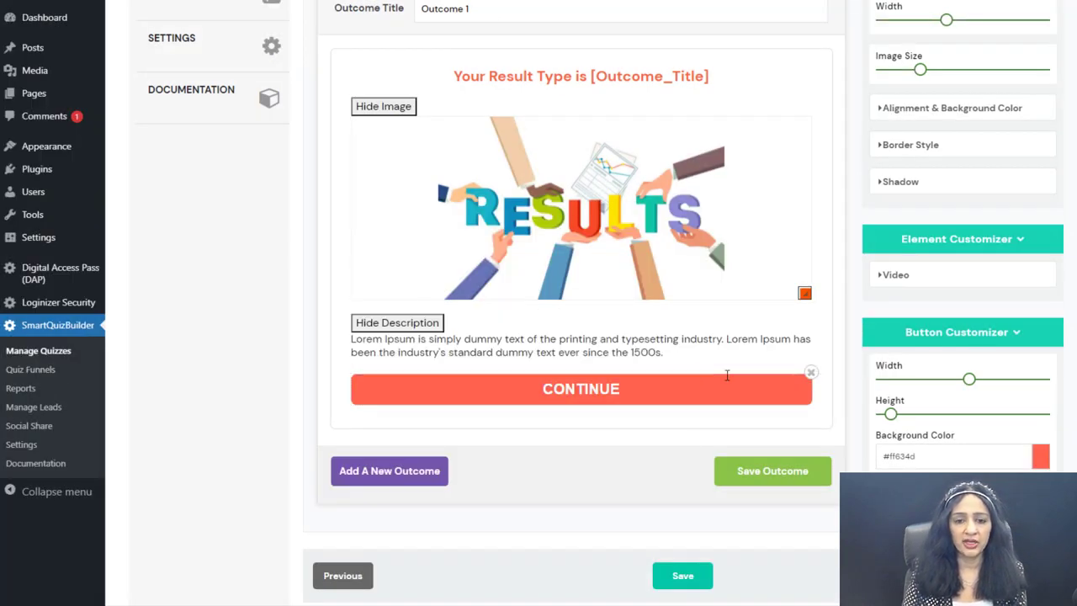
# Save Outcome 1 and begin a second outcome.
pyautogui.click(761, 475)
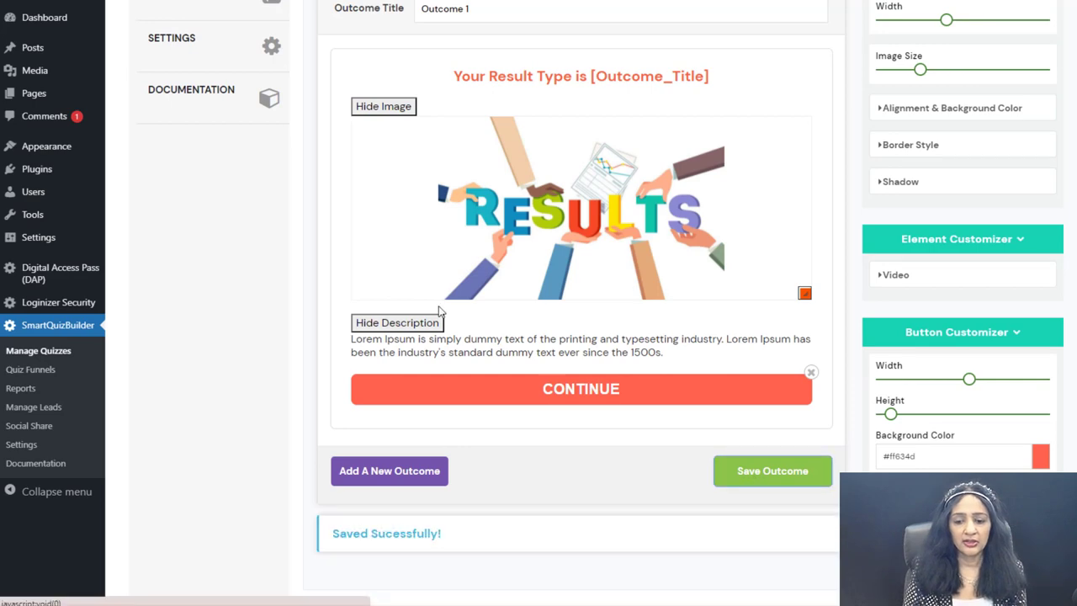
pyautogui.scroll(3, 439, 286)
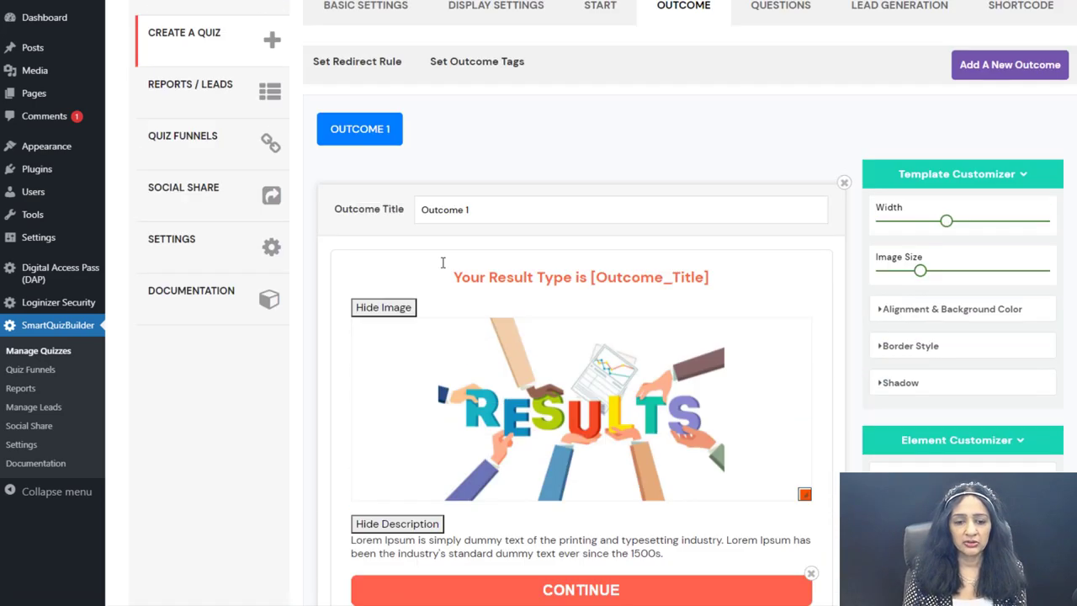
pyautogui.click(987, 75)
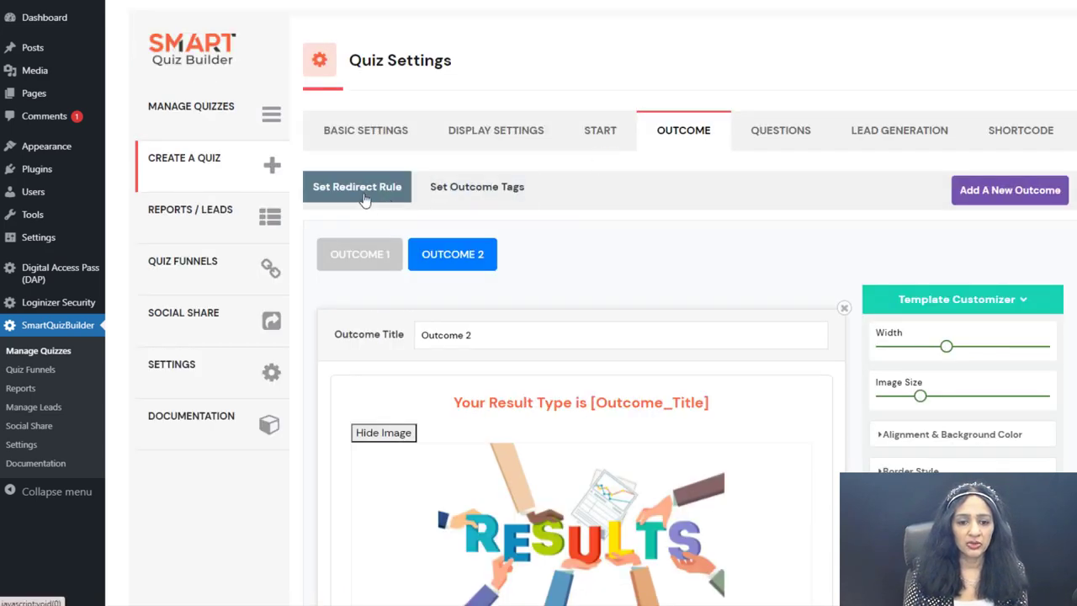
pyautogui.click(364, 200)
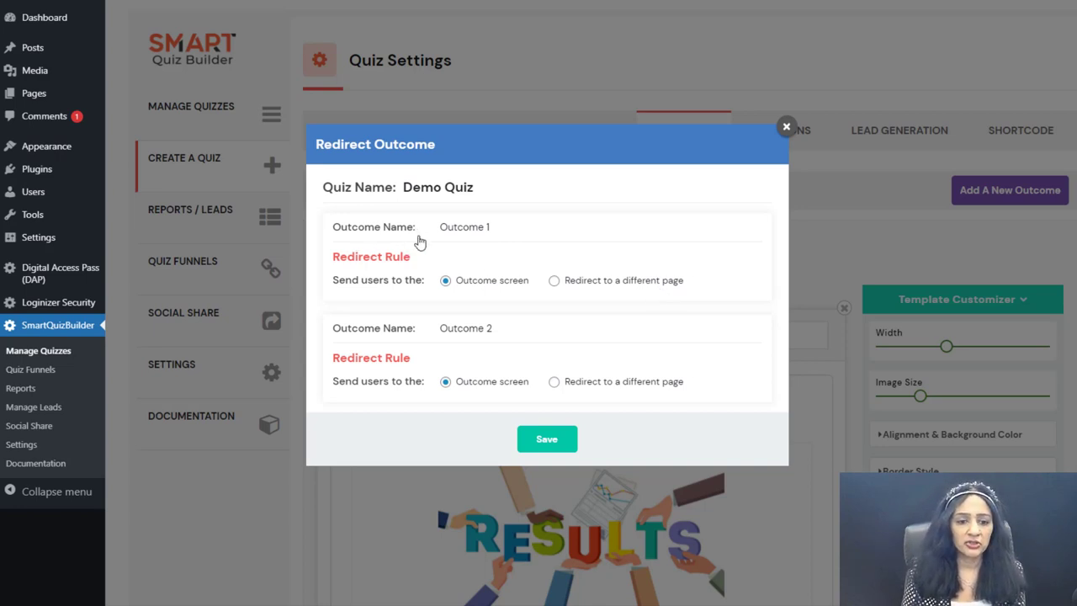
pyautogui.click(555, 281)
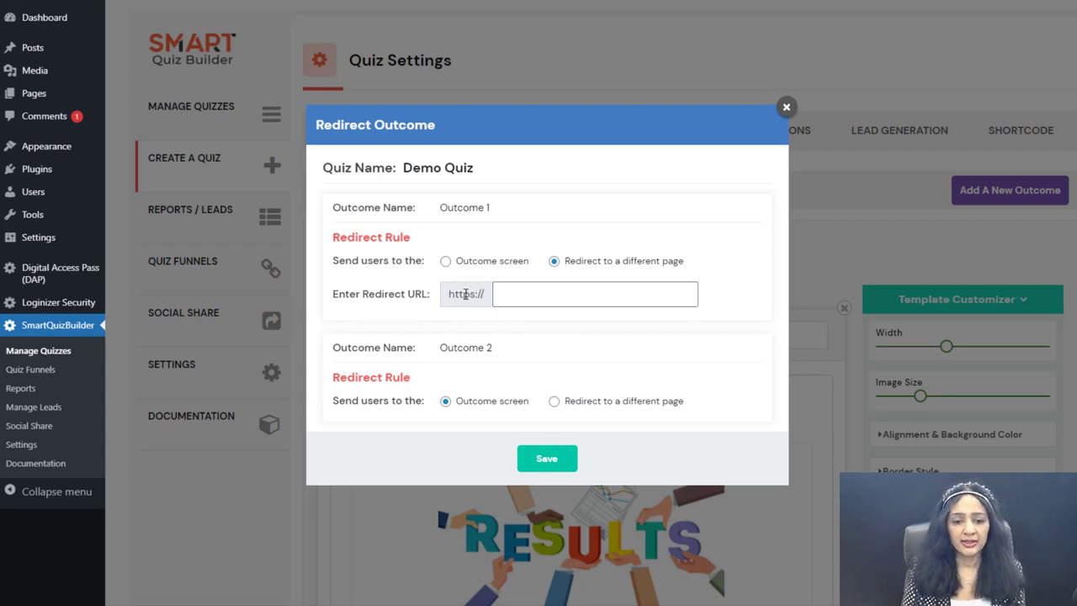
# Close the redirect rules, look over Set Outcome Tags, and save to reach the Questions tab.
pyautogui.click(786, 108)
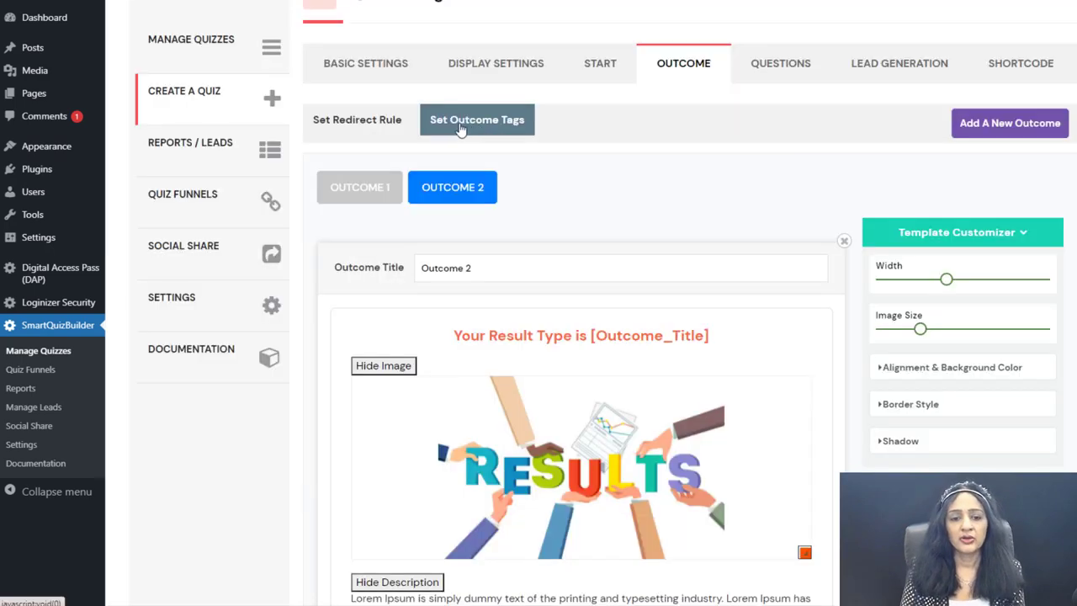
pyautogui.click(474, 126)
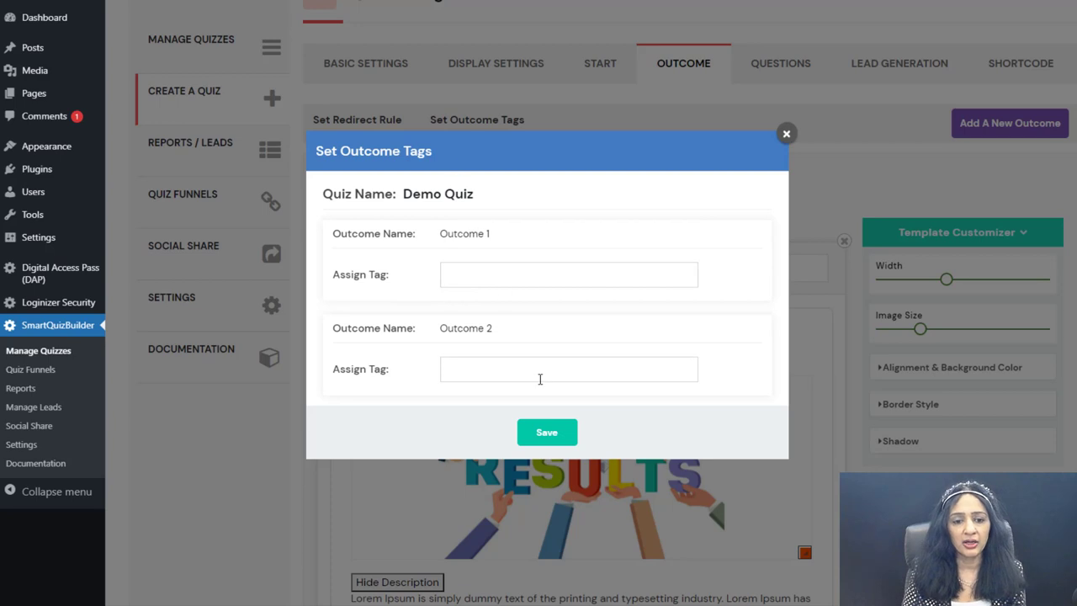
pyautogui.click(786, 133)
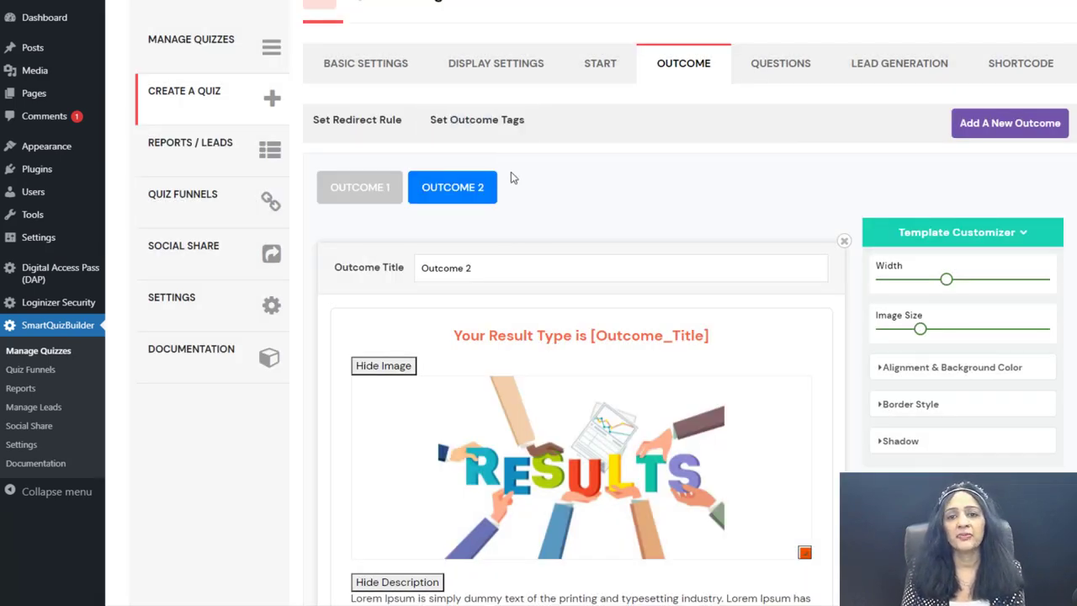
pyautogui.scroll(-4, 785, 298)
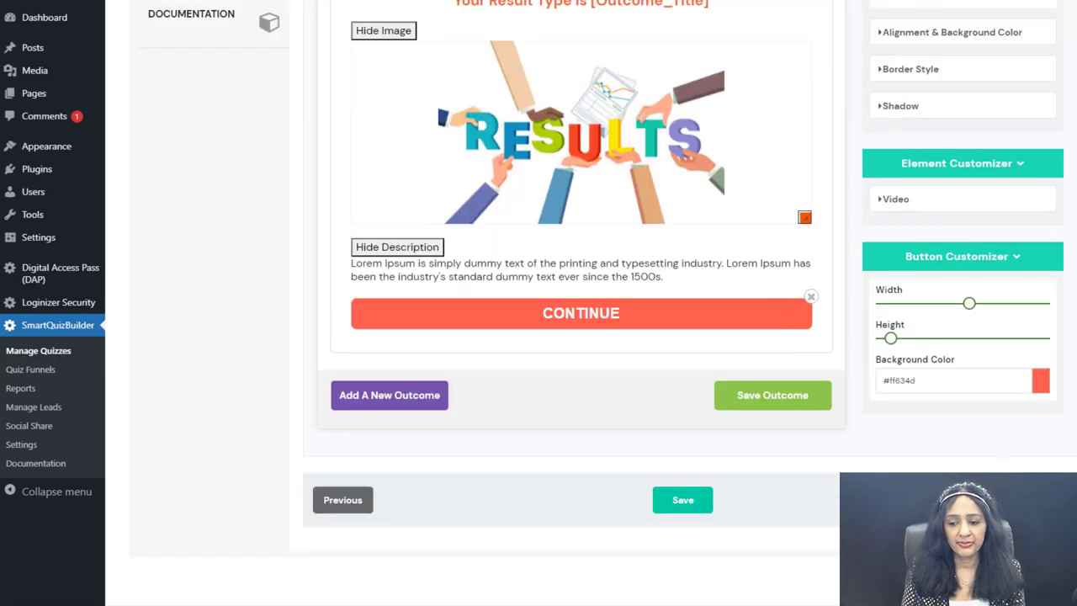
pyautogui.click(683, 499)
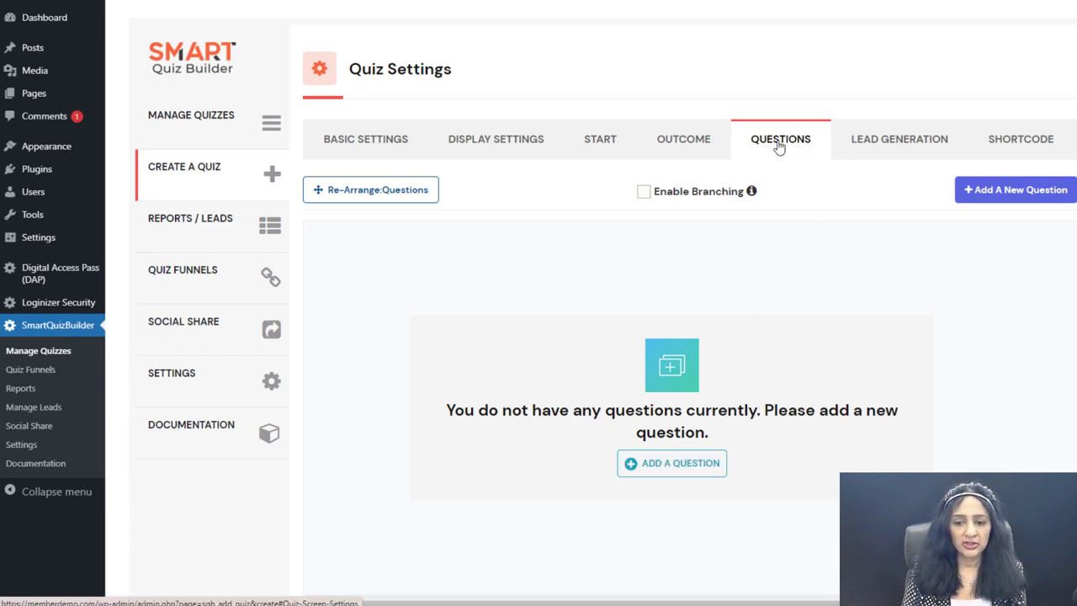
# Add the quiz's first question, edit its answer text, and keep it Single Choice.
pyautogui.click(695, 476)
pyautogui.scroll(-2, 610, 306)
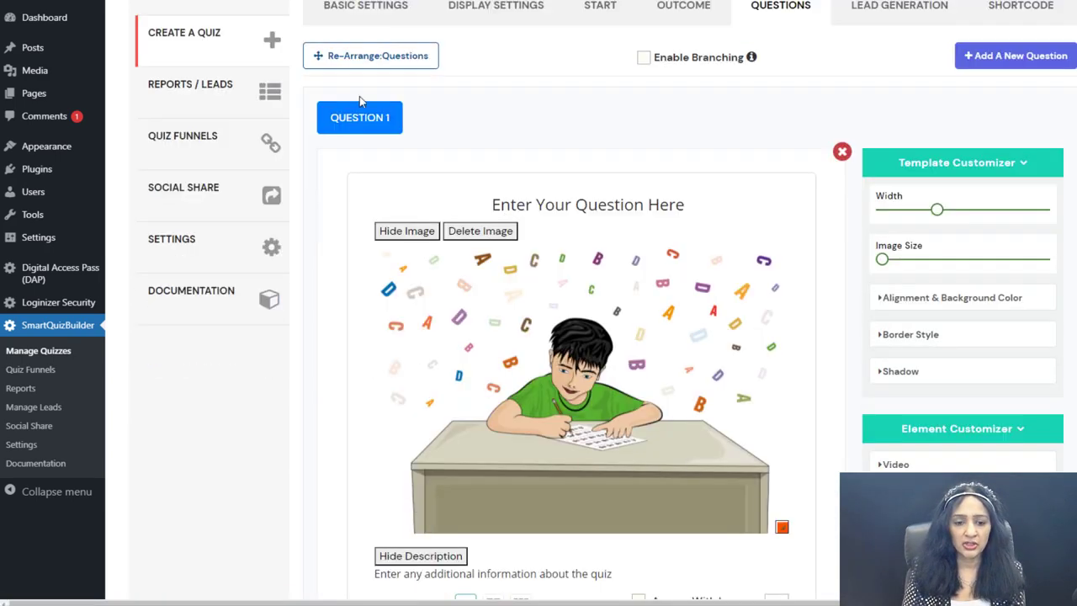
pyautogui.click(488, 199)
pyautogui.click(505, 374)
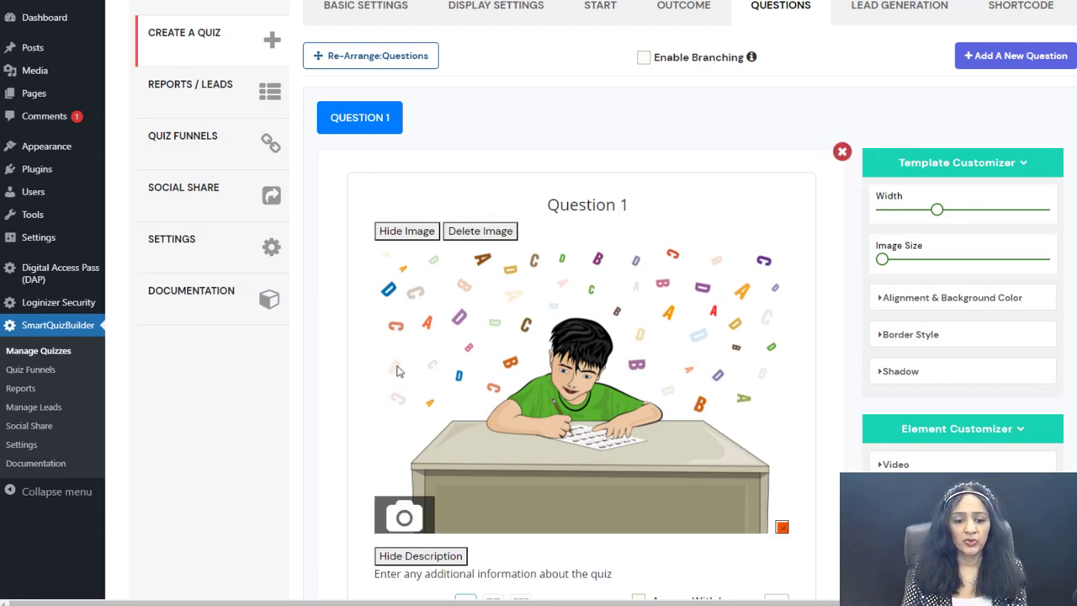
pyautogui.scroll(-4, 399, 369)
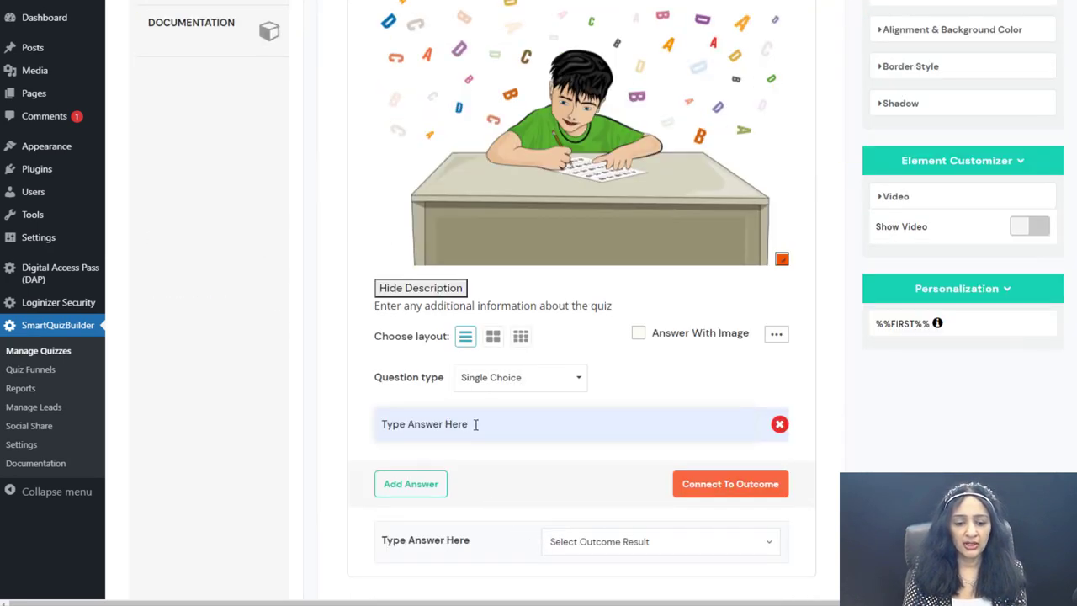
pyautogui.click(476, 424)
pyautogui.write('Answer 1')
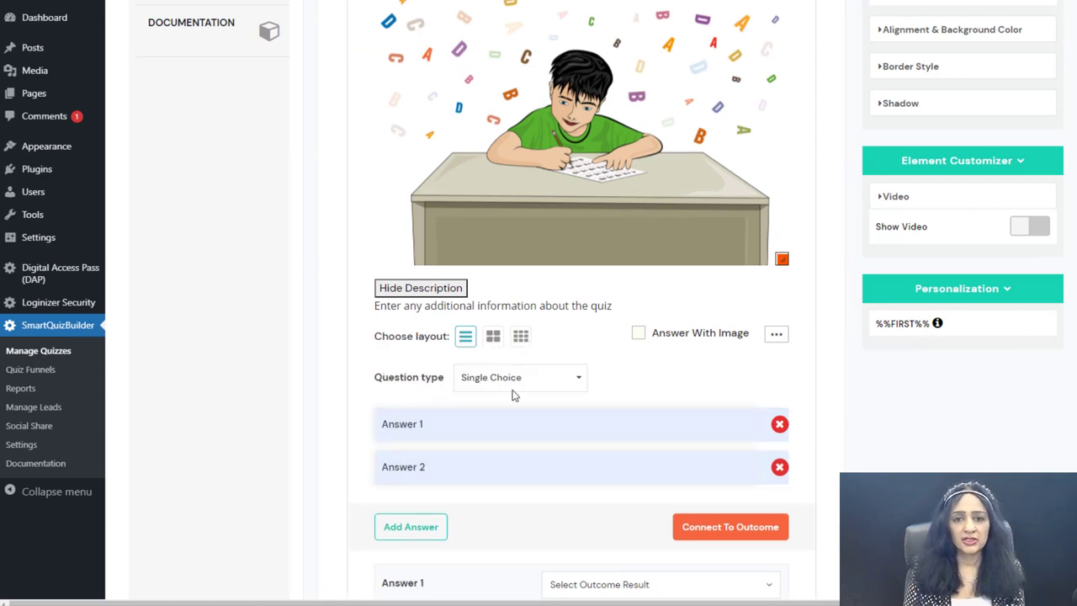
pyautogui.click(507, 385)
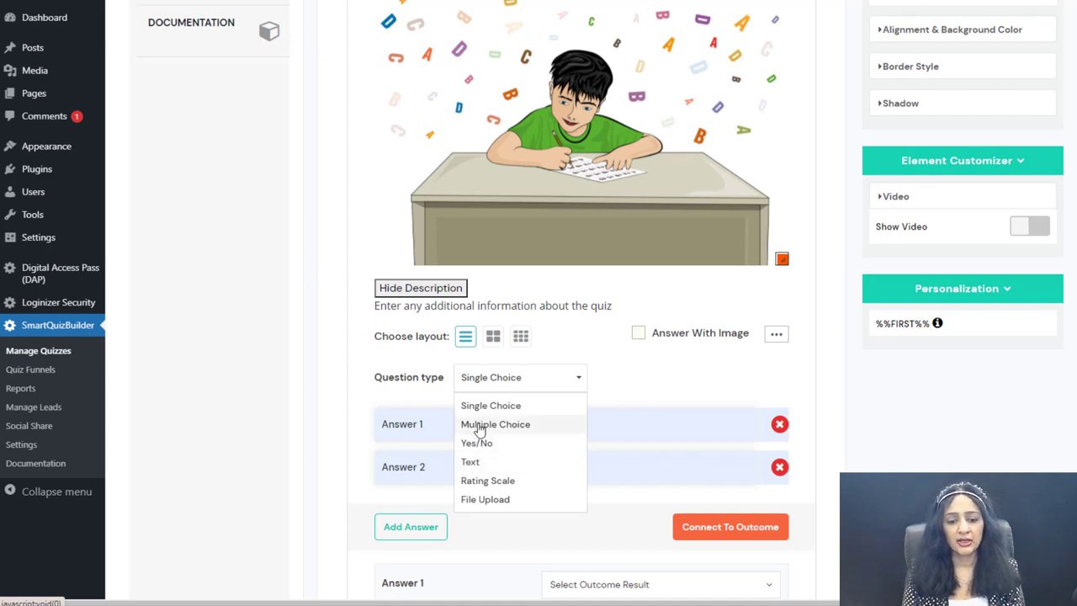
pyautogui.click(816, 295)
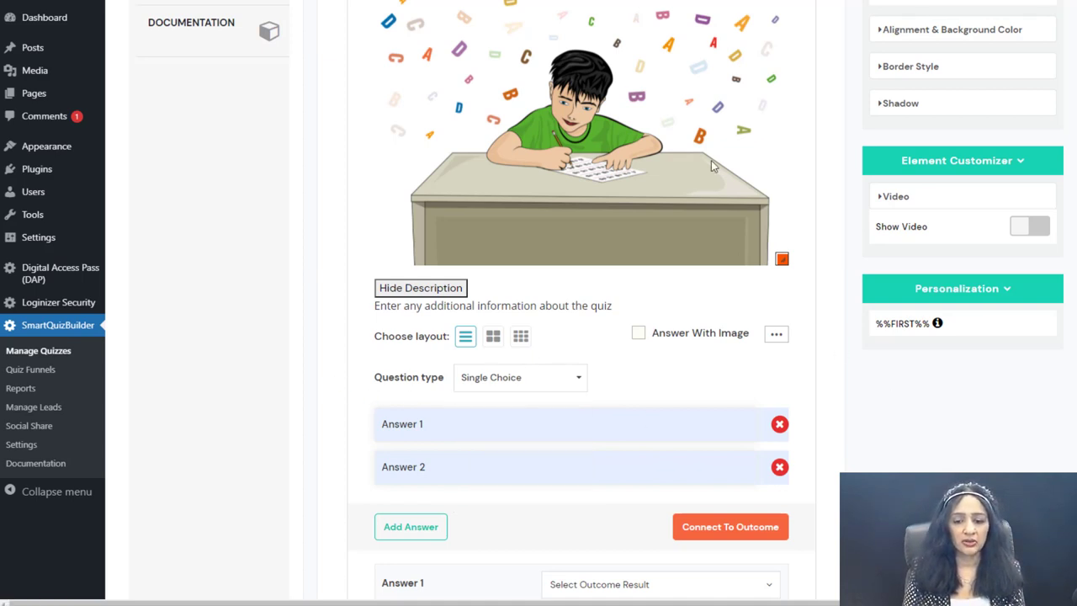
# Map Answer 1 to Outcome 1 and Answer 2 to Outcome 2, then save and add another question.
pyautogui.scroll(-3, 654, 461)
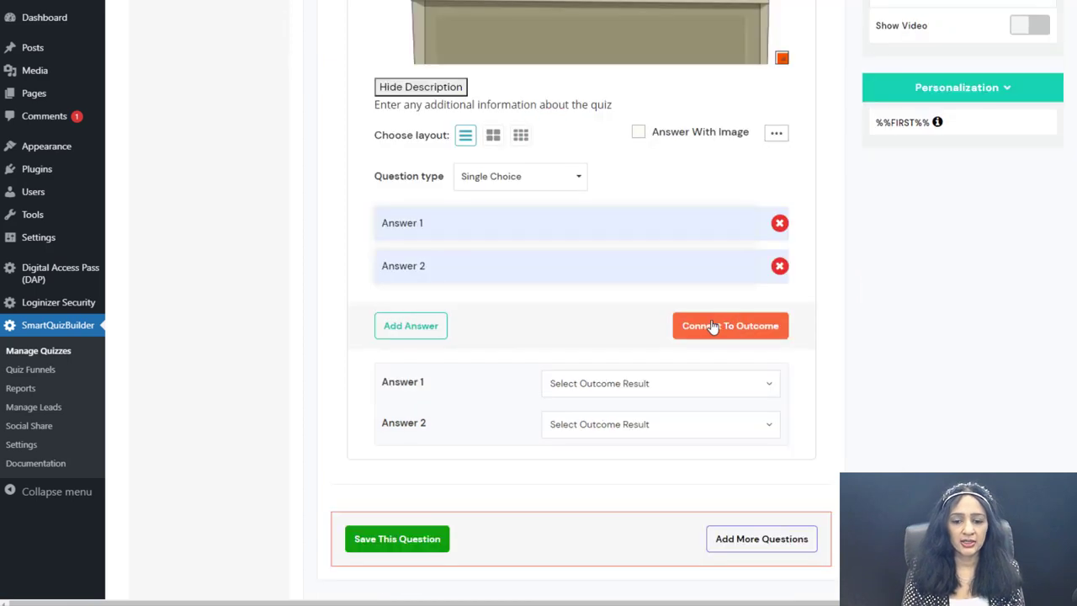
pyautogui.click(602, 385)
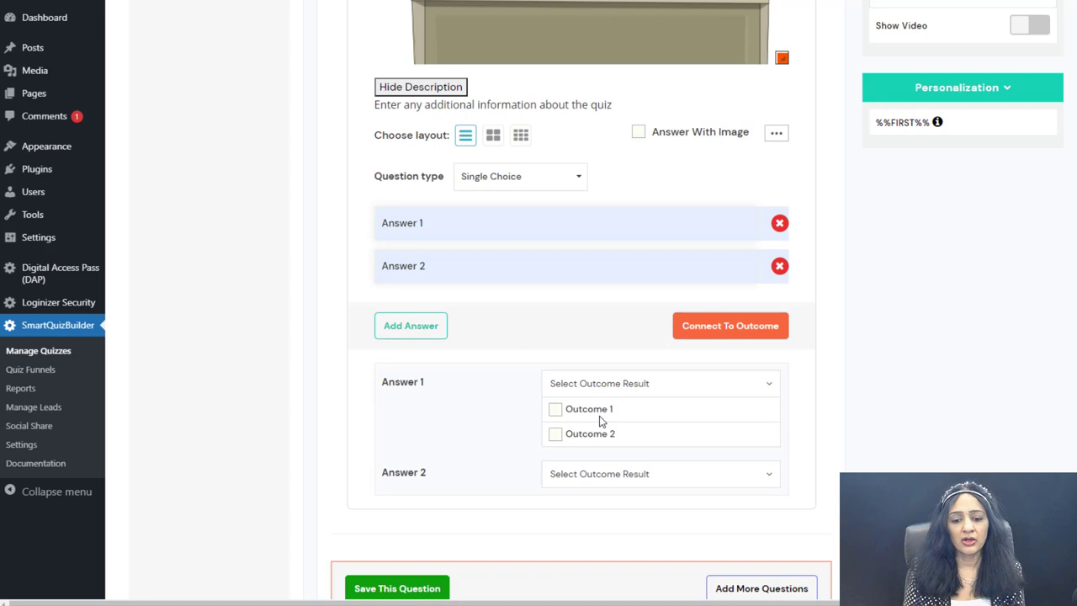
pyautogui.click(556, 411)
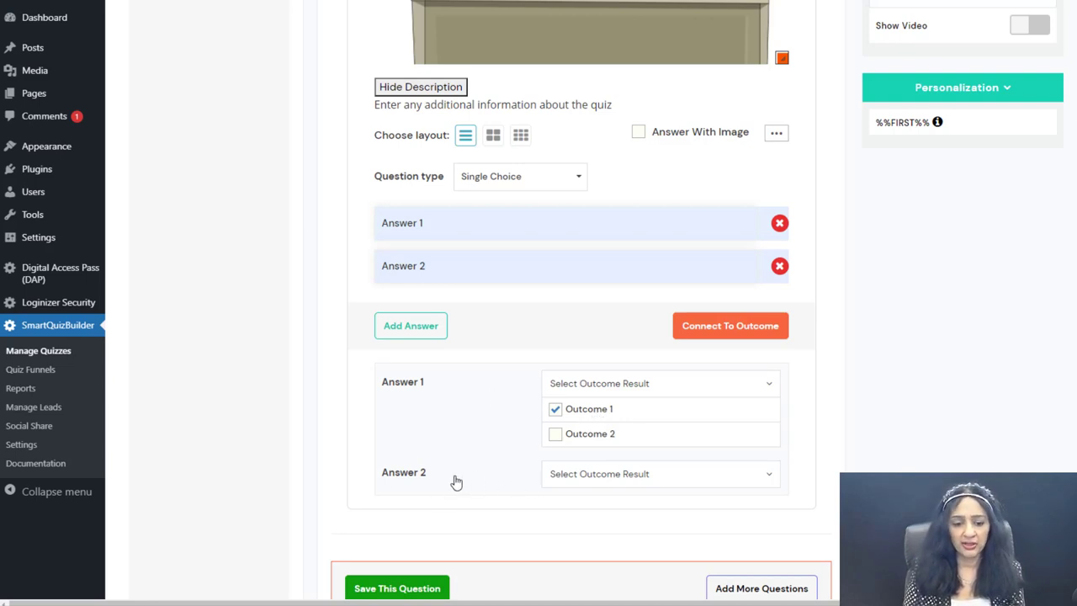
pyautogui.click(576, 476)
pyautogui.click(555, 524)
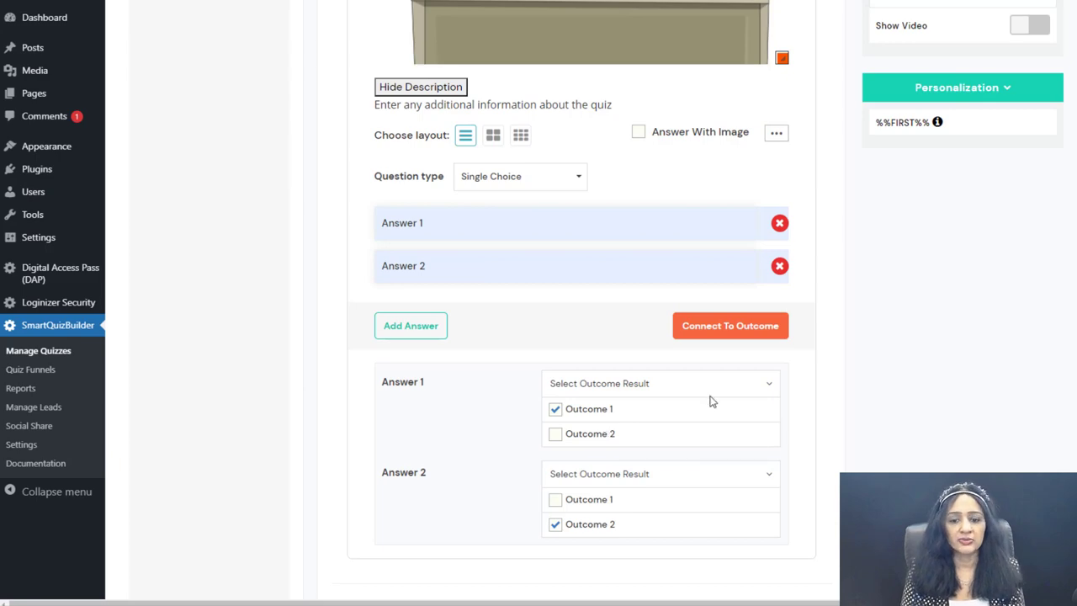
pyautogui.scroll(-4, 712, 399)
pyautogui.click(771, 334)
# Retitle the question 'Question 2', make it Multiple Choice, and enter 'Answer 1'.
pyautogui.scroll(6, 889, 356)
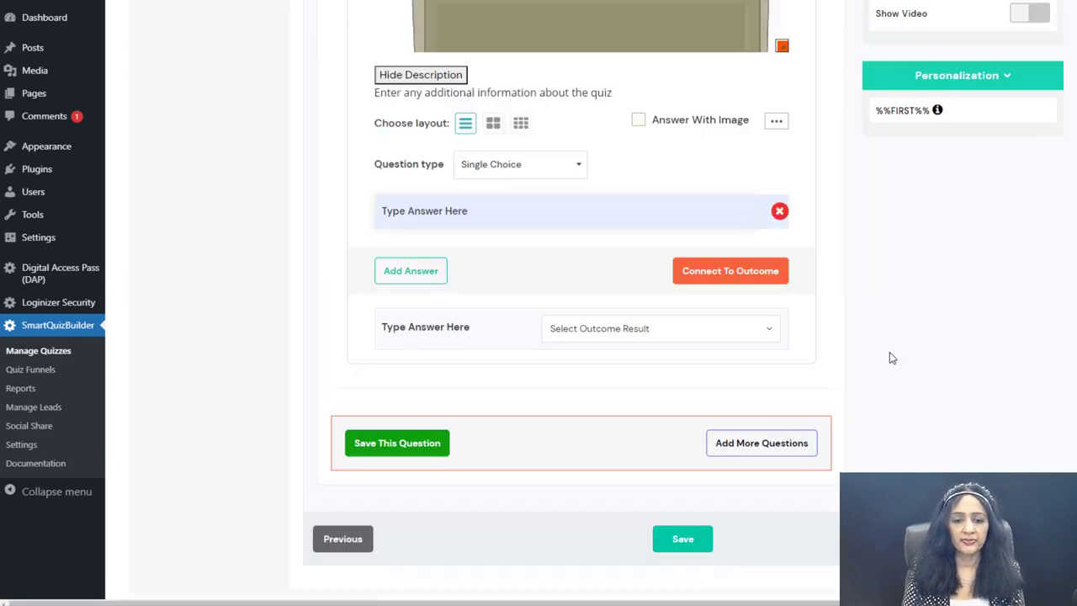
pyautogui.click(505, 125)
pyautogui.hotkey('ctrl', 'a')
pyautogui.write('Question 2')
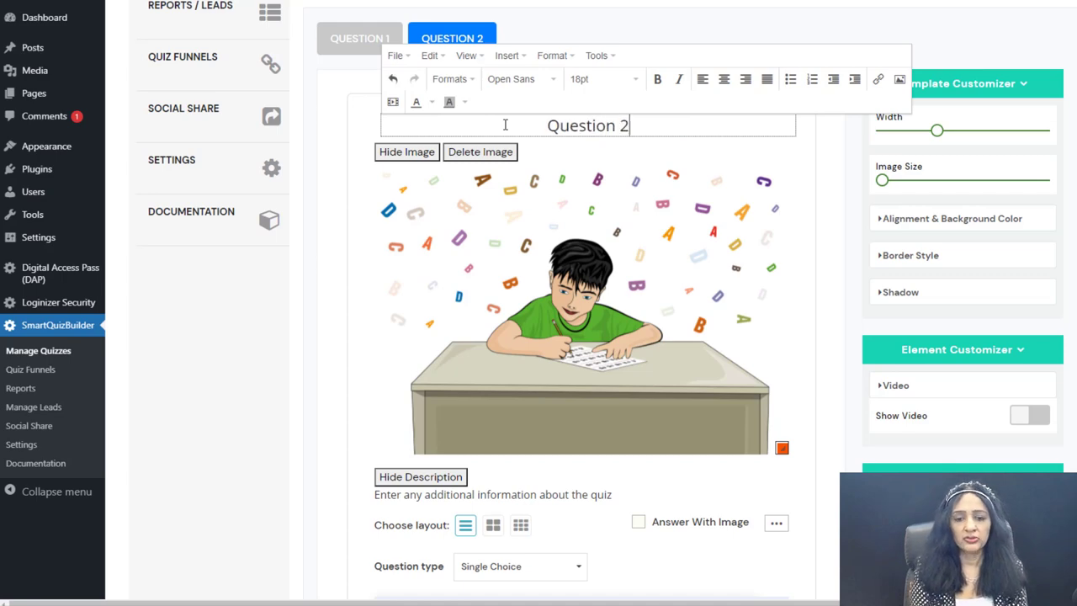
pyautogui.scroll(-3, 578, 246)
pyautogui.click(528, 307)
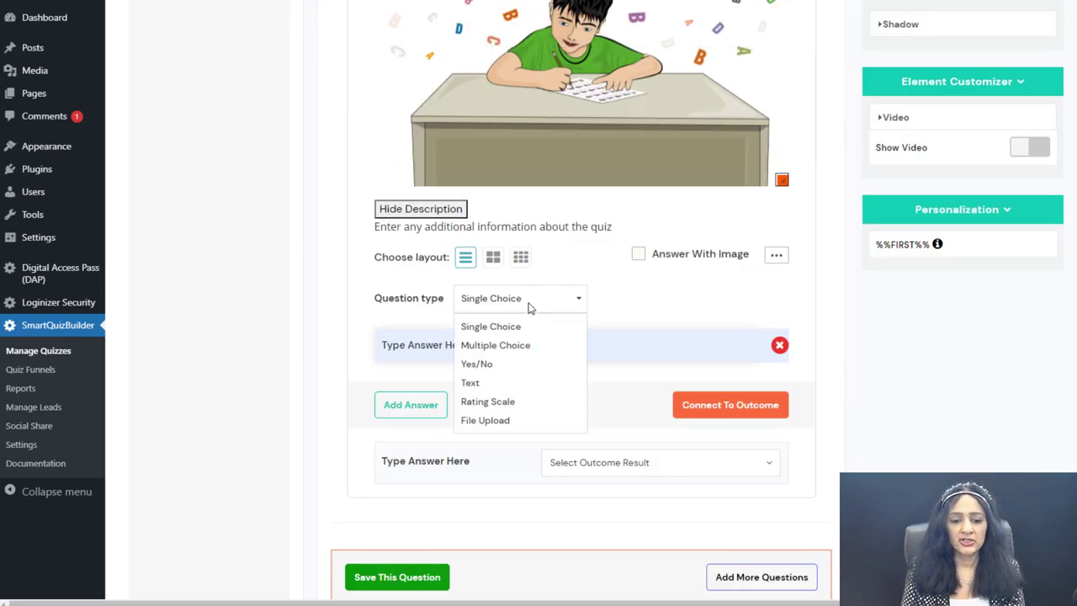
pyautogui.click(504, 351)
pyautogui.click(465, 345)
pyautogui.write('Answer')
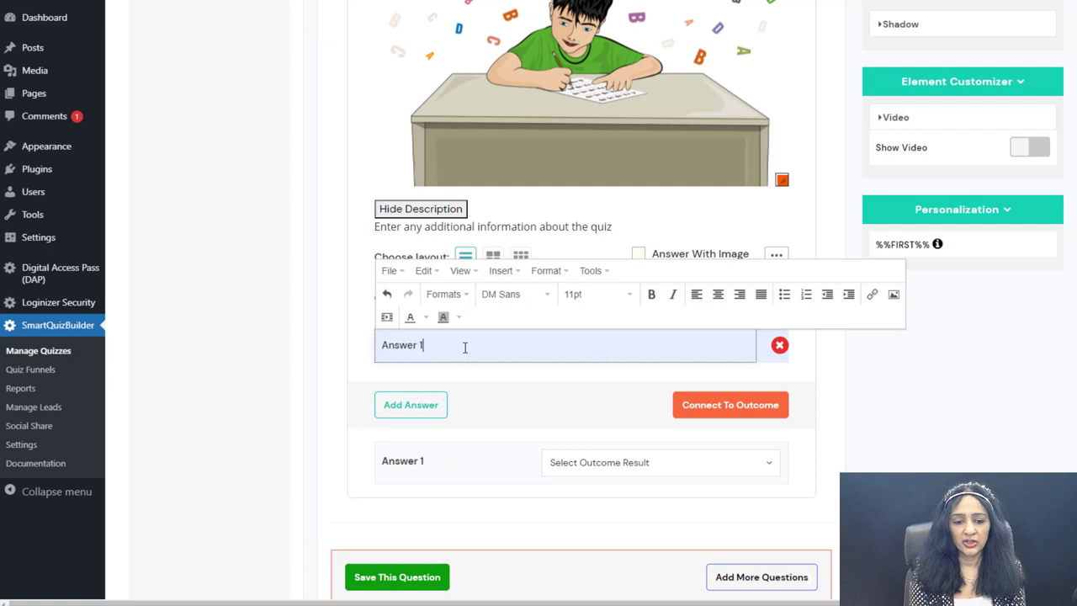
pyautogui.write('1')
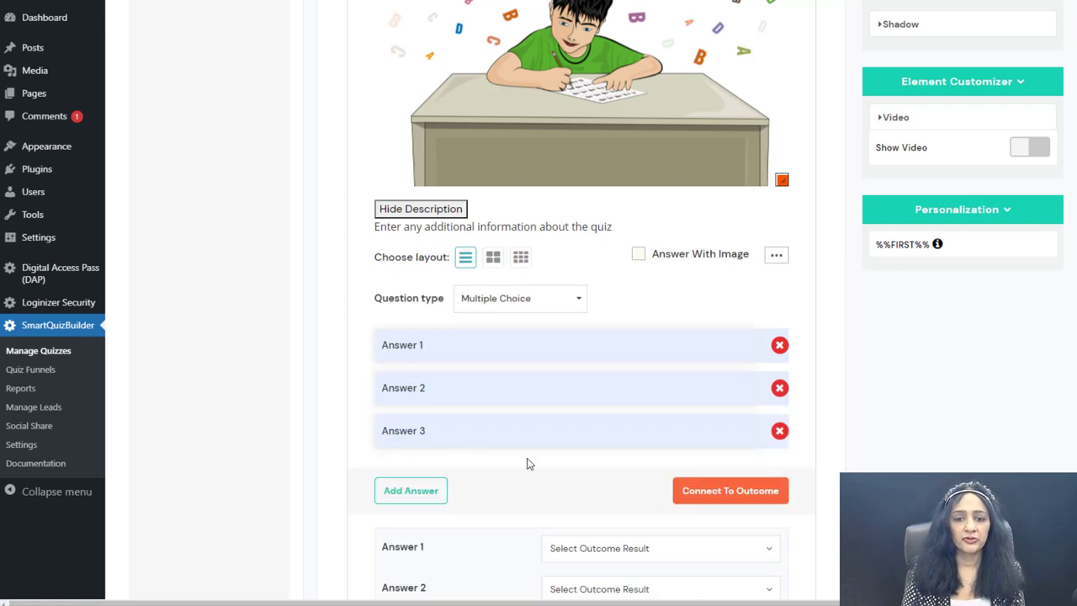
pyautogui.scroll(-1, 589, 471)
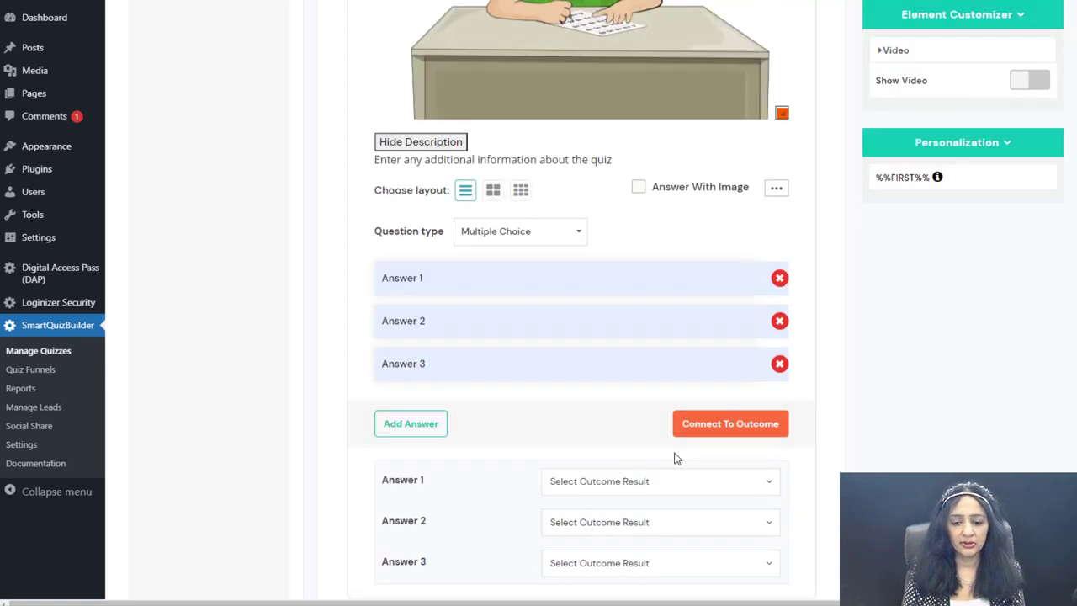
pyautogui.scroll(-2, 675, 459)
# Link Answers 1 and 2 to Outcome 1 and Answer 3 to Outcome 2.
pyautogui.click(613, 359)
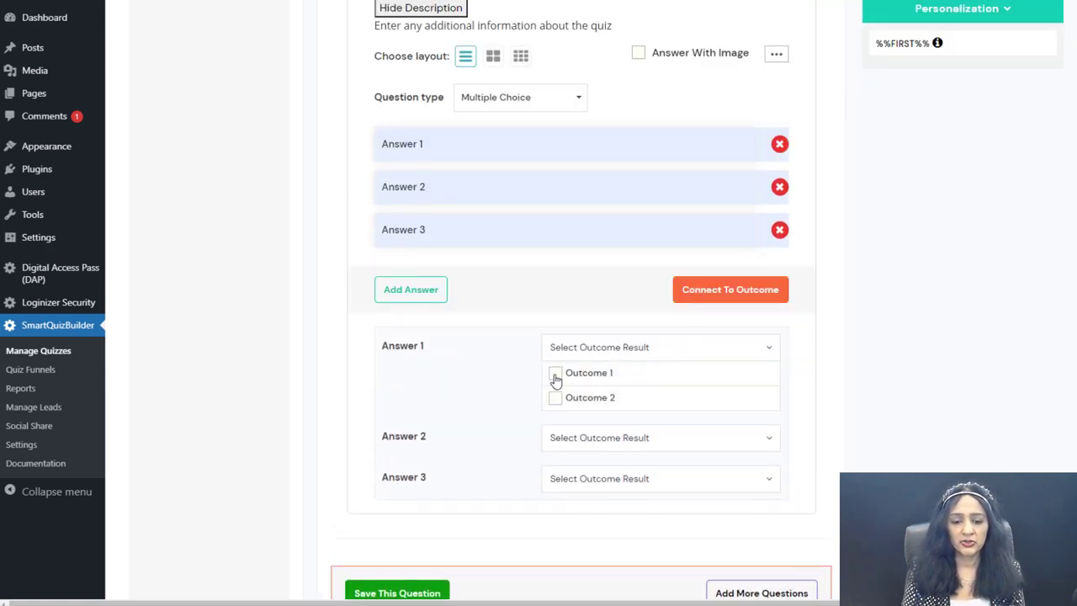
pyautogui.click(556, 376)
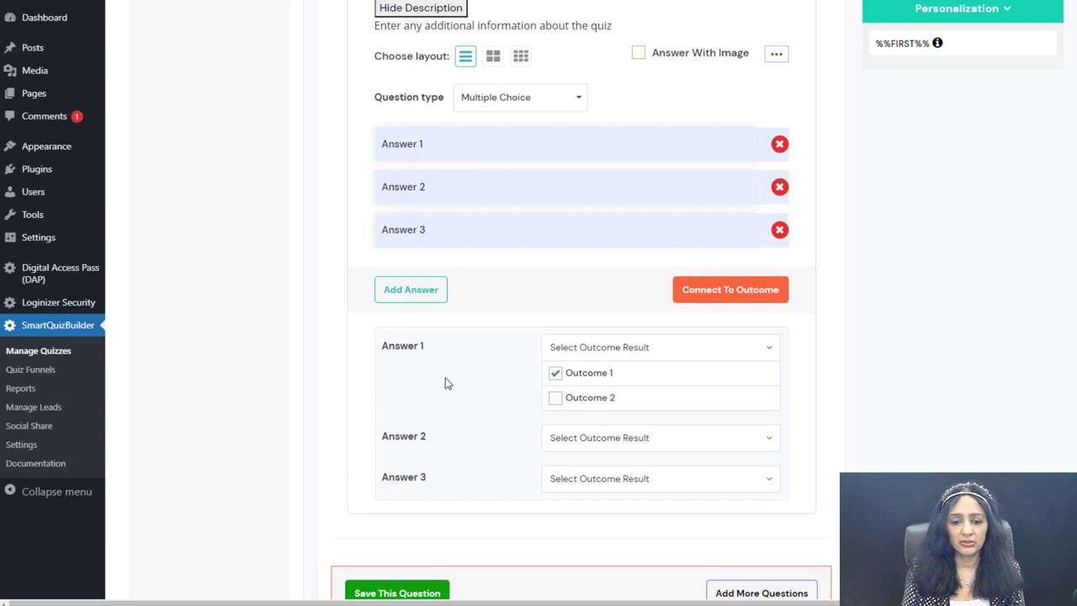
pyautogui.click(593, 446)
pyautogui.click(556, 464)
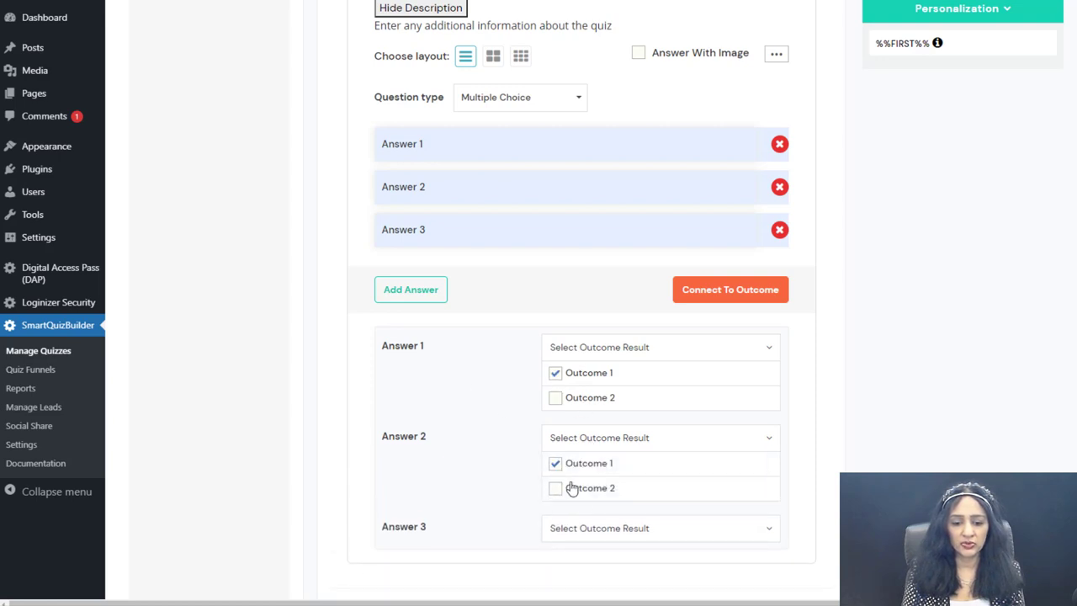
pyautogui.click(578, 527)
pyautogui.click(555, 578)
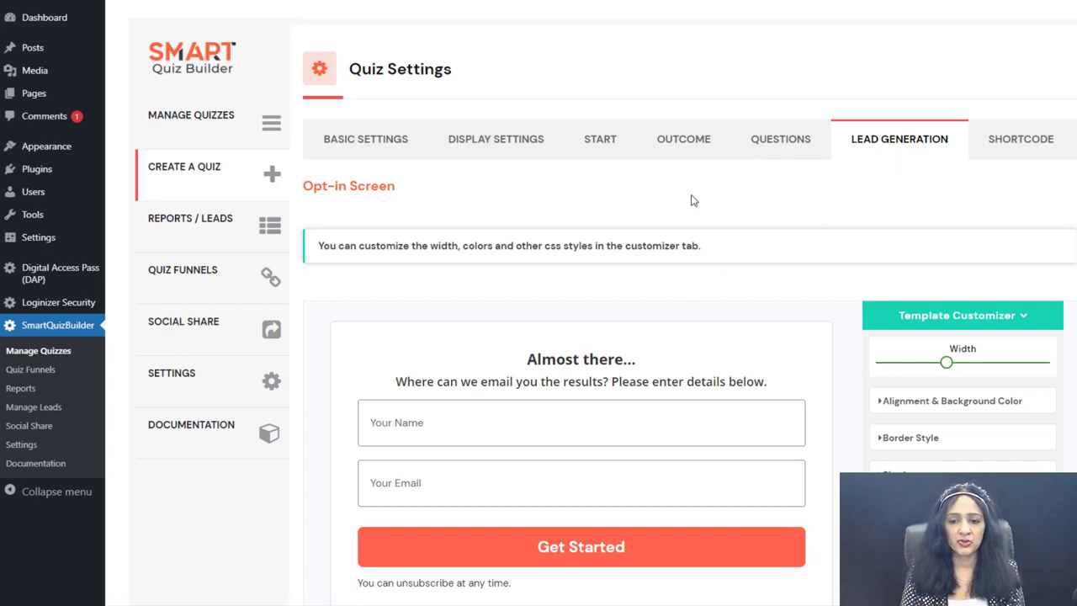
# Look through the Demo Quiz's Display Settings.
pyautogui.click(495, 150)
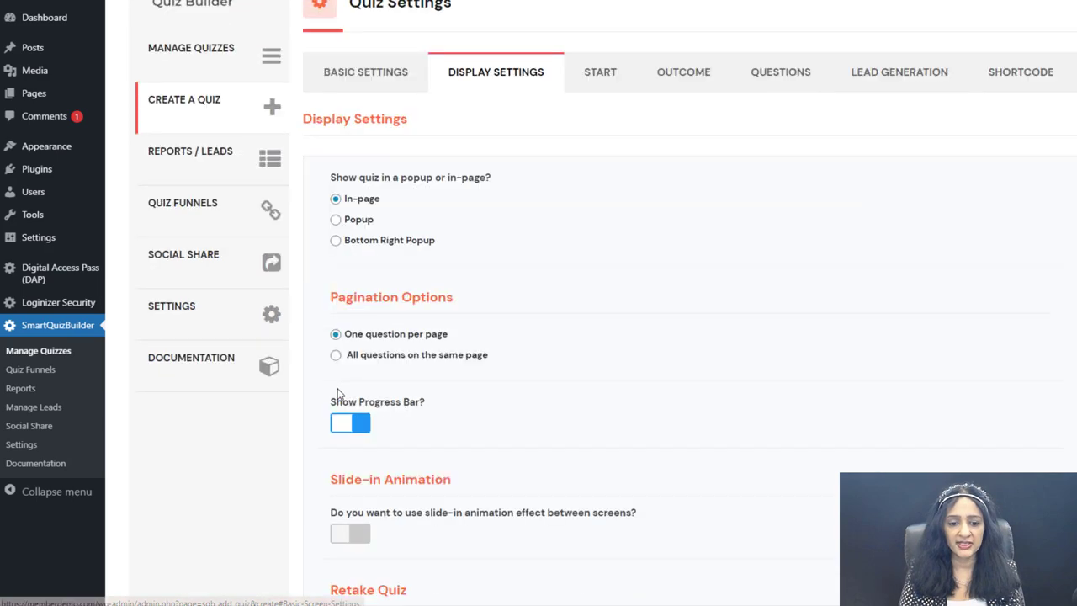
pyautogui.scroll(-5, 338, 392)
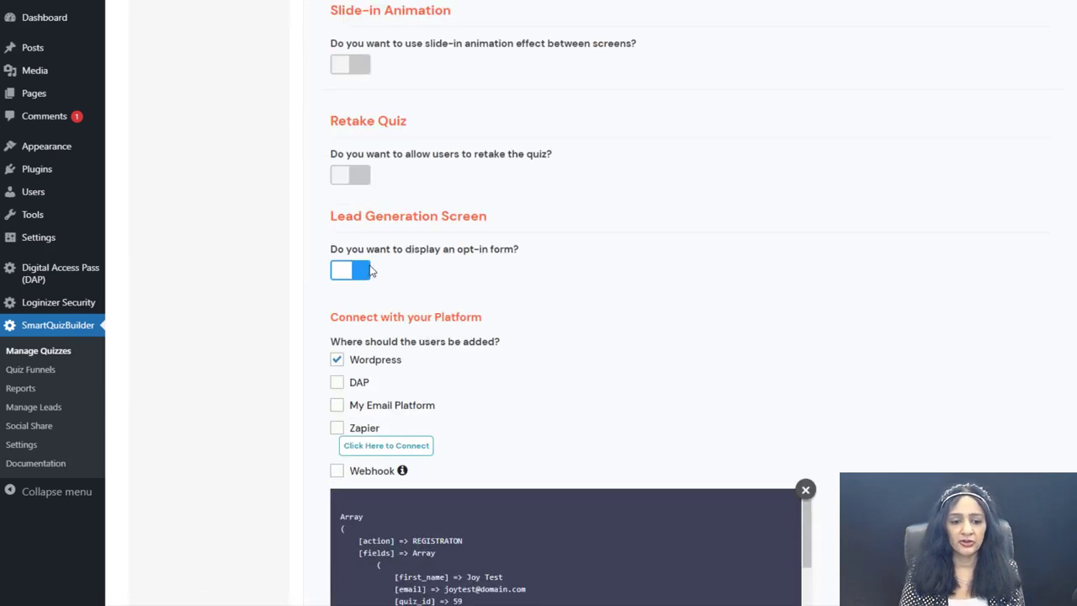
pyautogui.scroll(7, 782, 328)
# Review the Lead Generation opt-in form, then bring up the Demo Quiz shortcode.
pyautogui.click(883, 152)
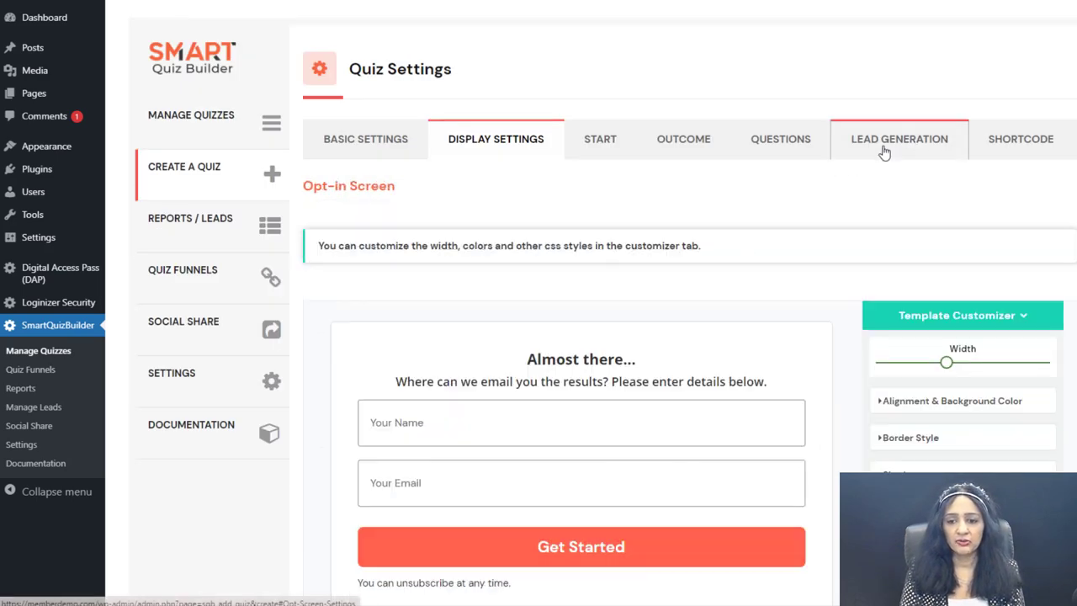
pyautogui.scroll(-2, 796, 440)
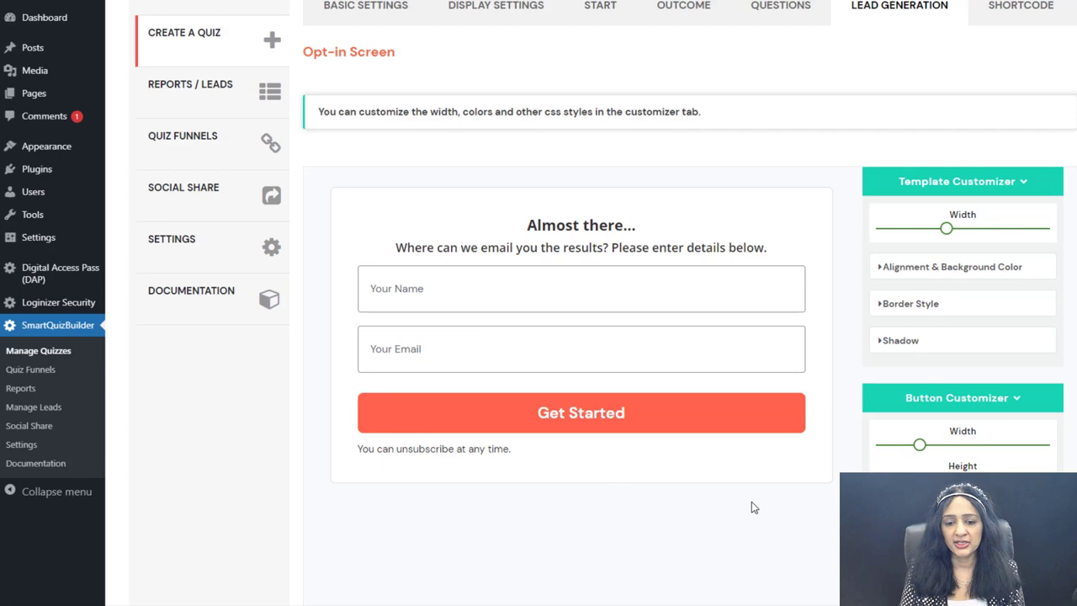
pyautogui.scroll(2, 556, 209)
pyautogui.scroll(-1, 555, 209)
pyautogui.moveTo(766, 314); pyautogui.dragTo(396, 313)
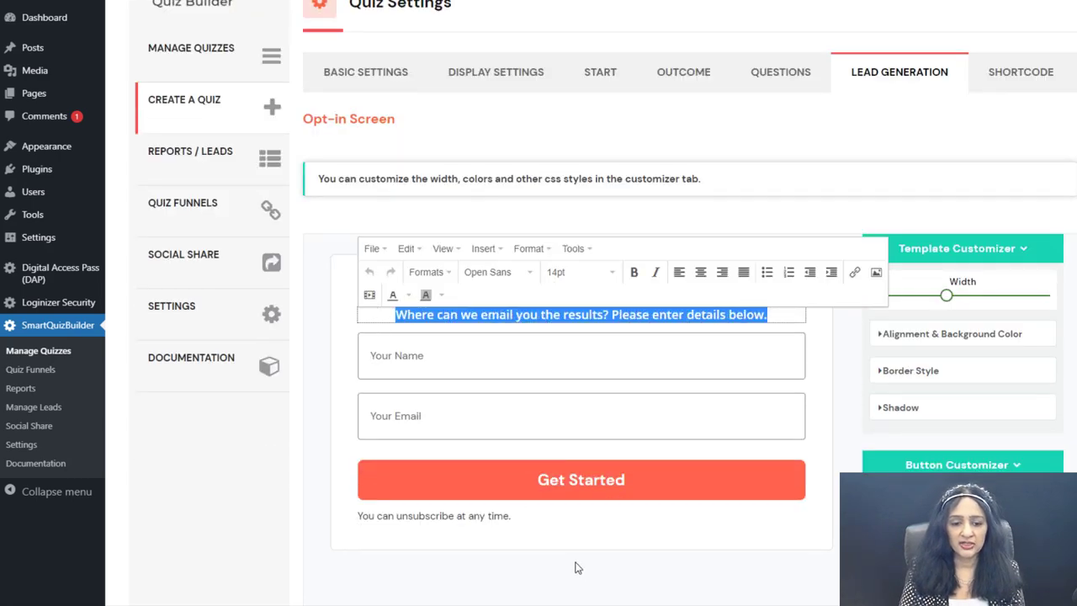
pyautogui.click(572, 554)
pyautogui.scroll(-3, 744, 352)
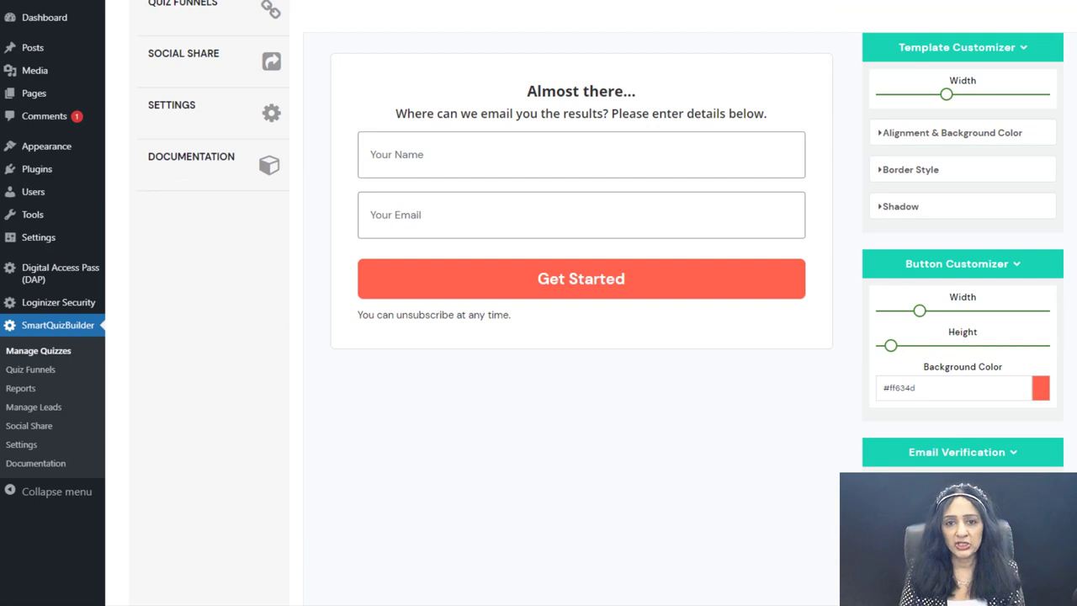
pyautogui.moveTo(875, 497)
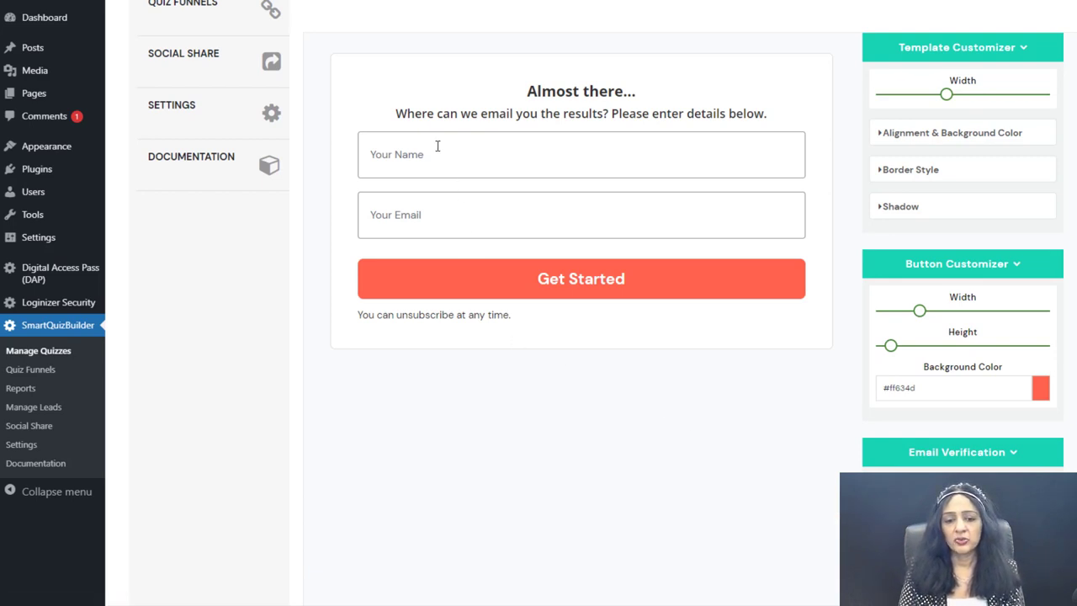
pyautogui.scroll(2, 609, 446)
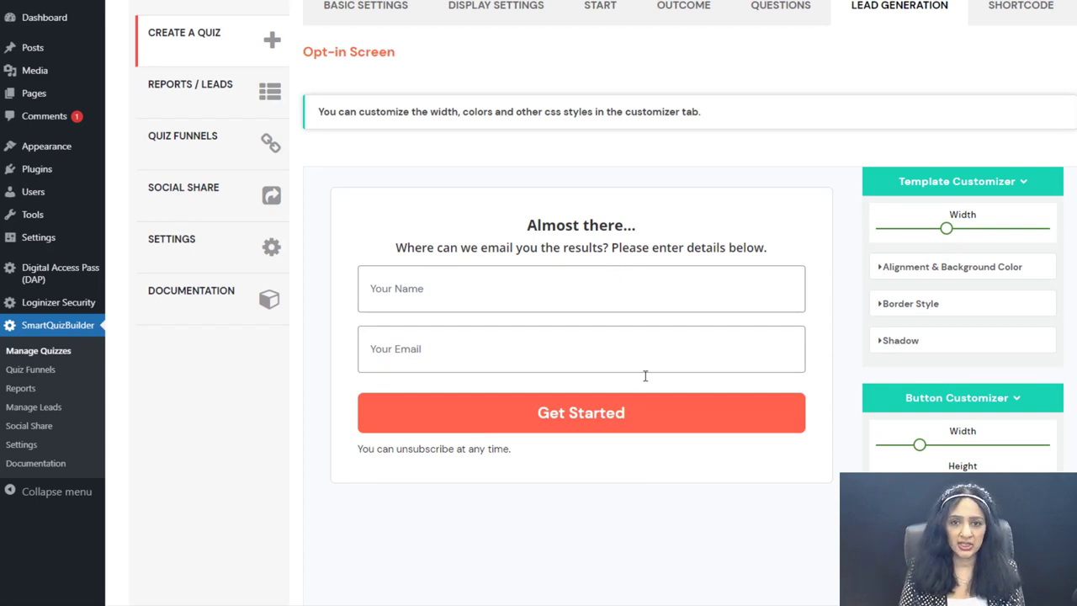
pyautogui.scroll(-3, 664, 411)
pyautogui.moveTo(937, 427)
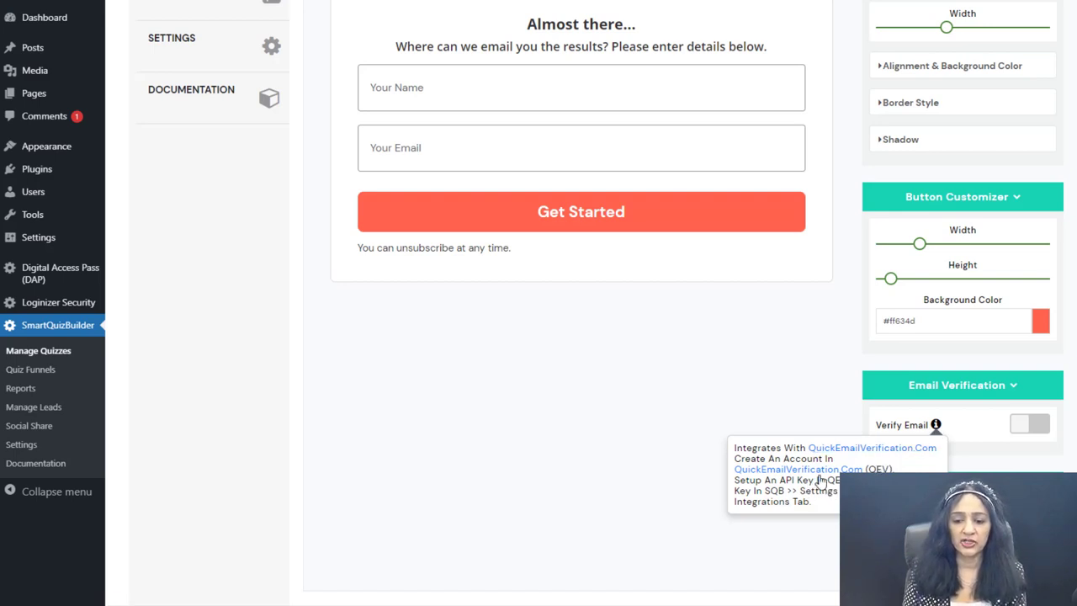
pyautogui.scroll(5, 523, 414)
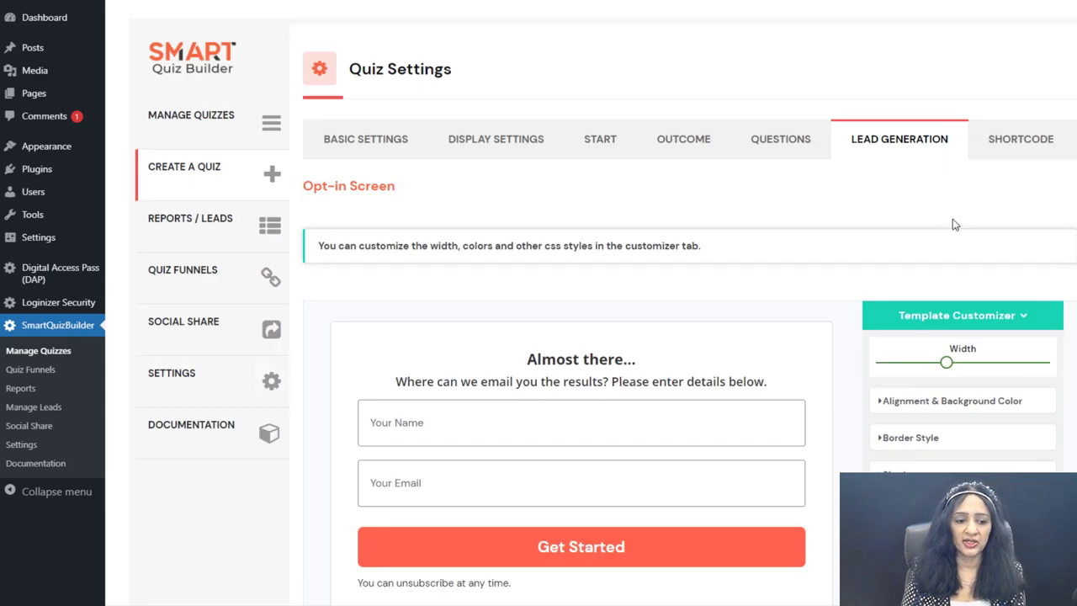
pyautogui.click(1001, 148)
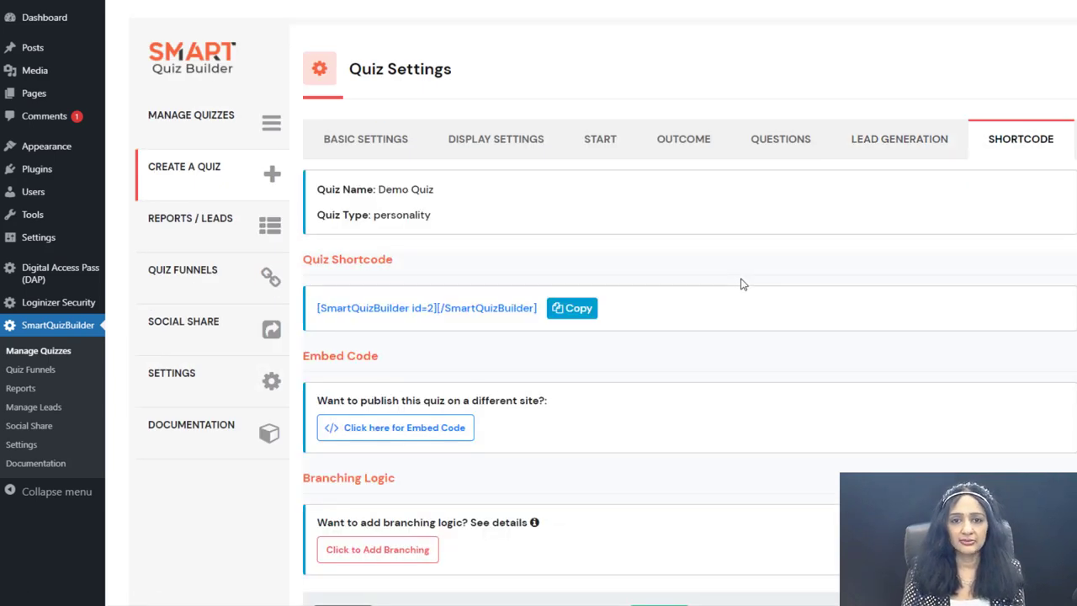
# Preview the embed code option beneath the quiz shortcode.
pyautogui.scroll(-1, 563, 351)
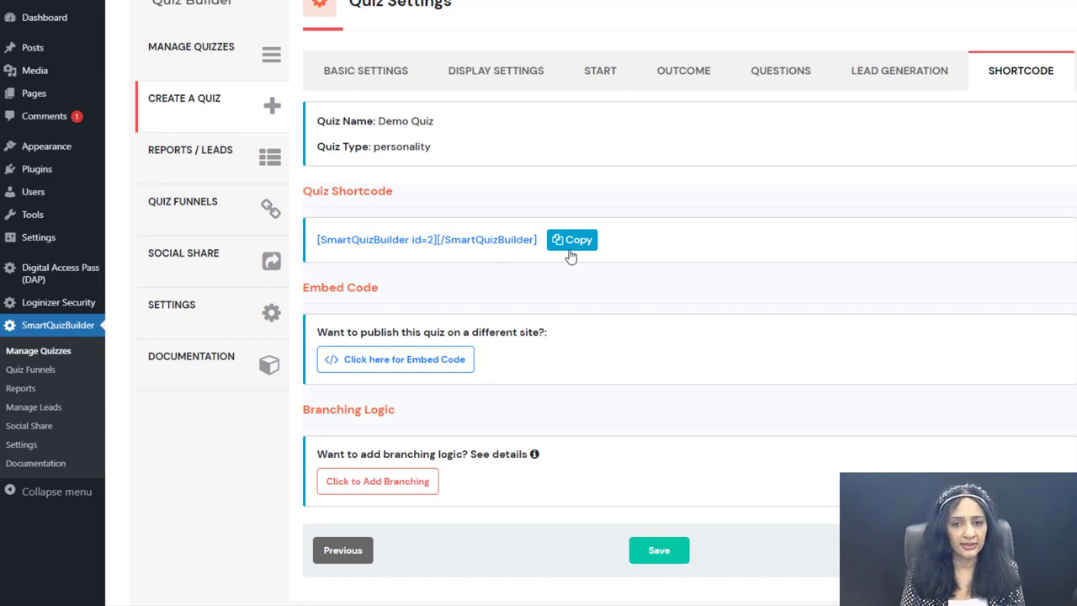
pyautogui.click(455, 362)
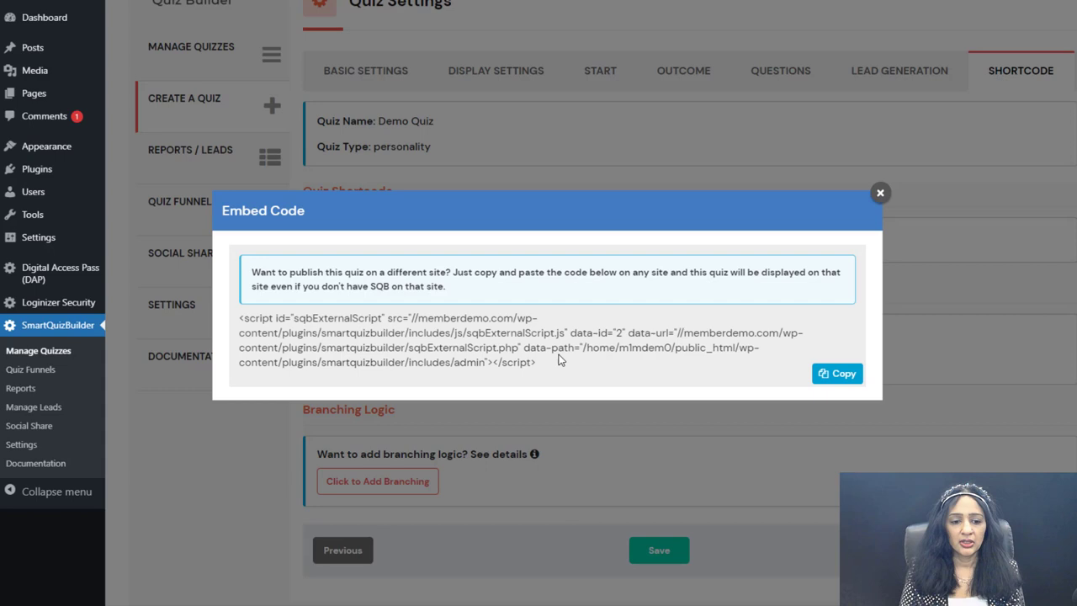
pyautogui.click(880, 194)
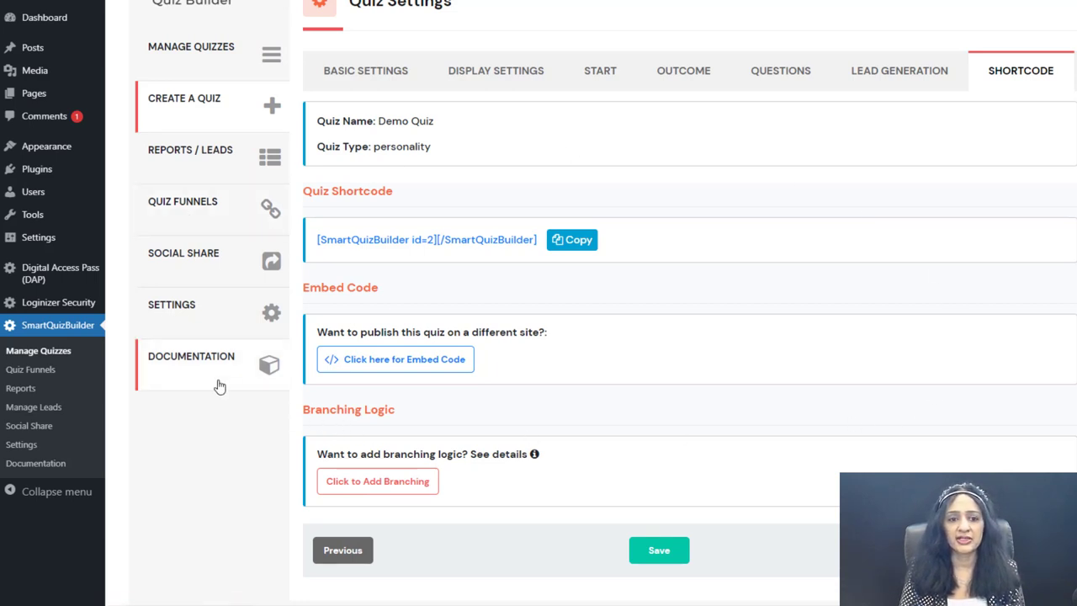
# Copy the [SmartQuizBuilder id=2] shortcode and paste it into a new WordPress page.
pyautogui.scroll(1, 228, 383)
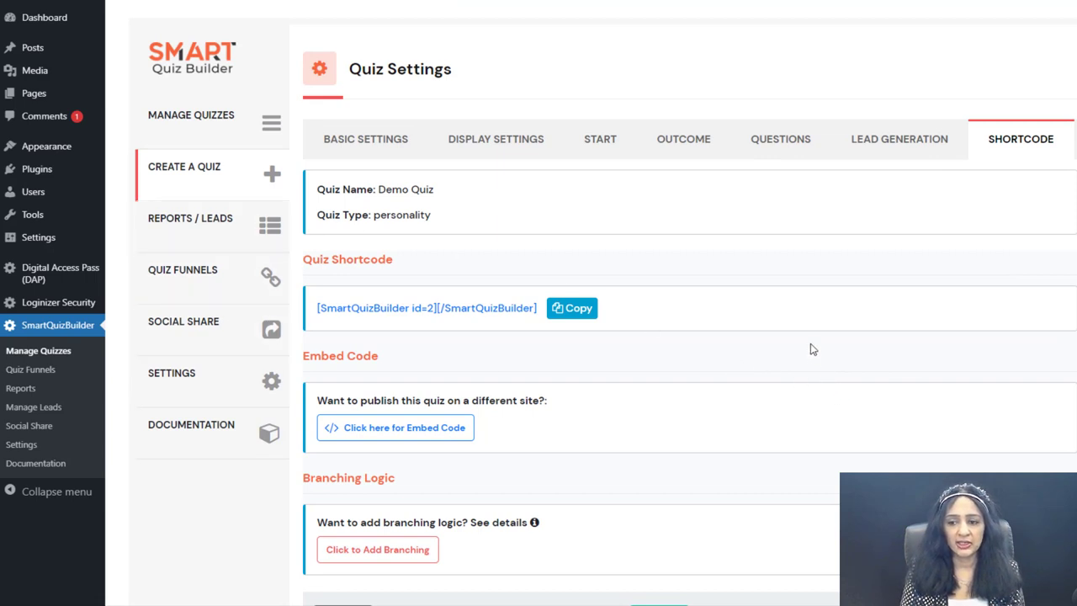
pyautogui.click(580, 316)
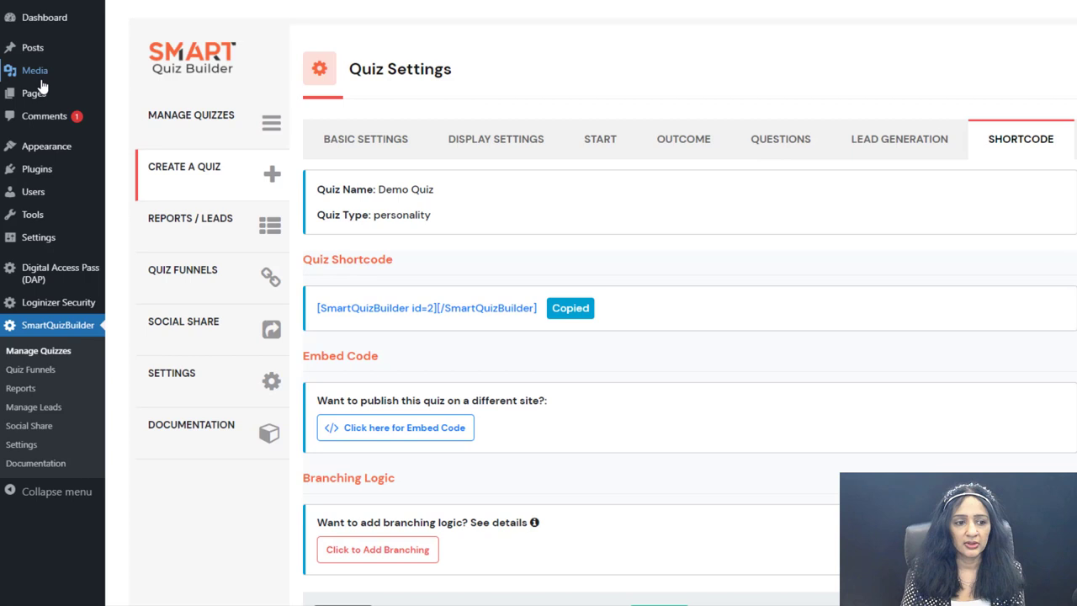
pyautogui.rightClick(126, 115)
pyautogui.click(202, 141)
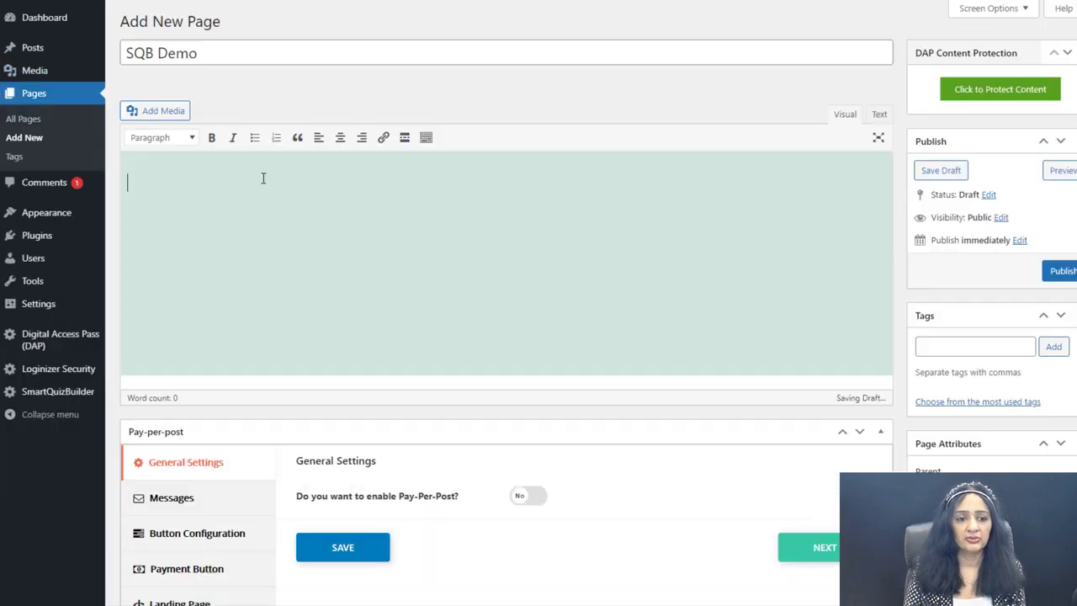
pyautogui.hotkey('ctrl', 'v')
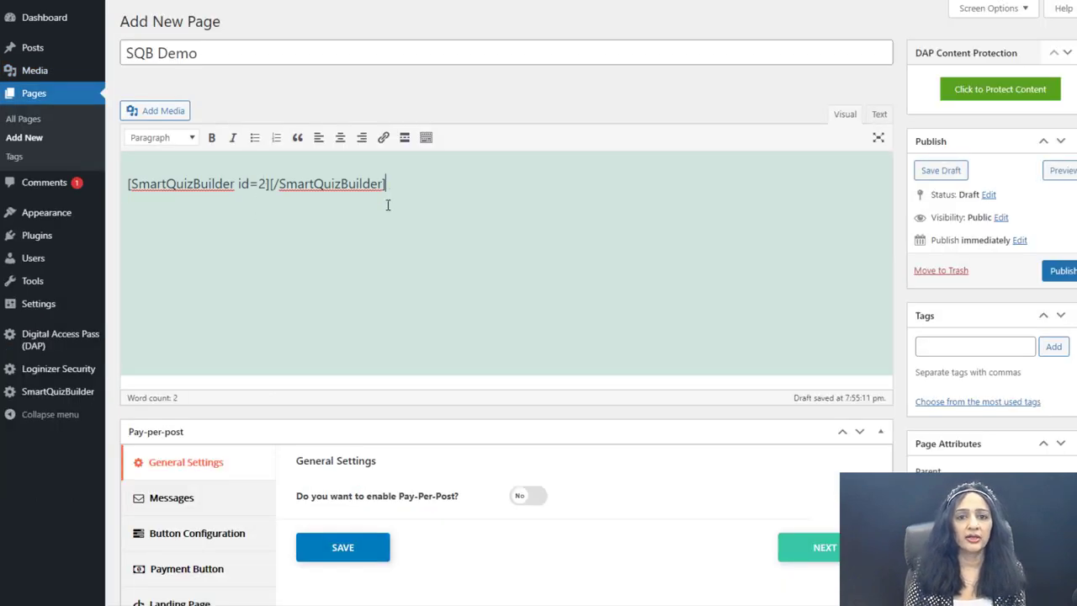
# Publish the SQB Demo page and view it live with its Take This Quiz button.
pyautogui.click(1053, 270)
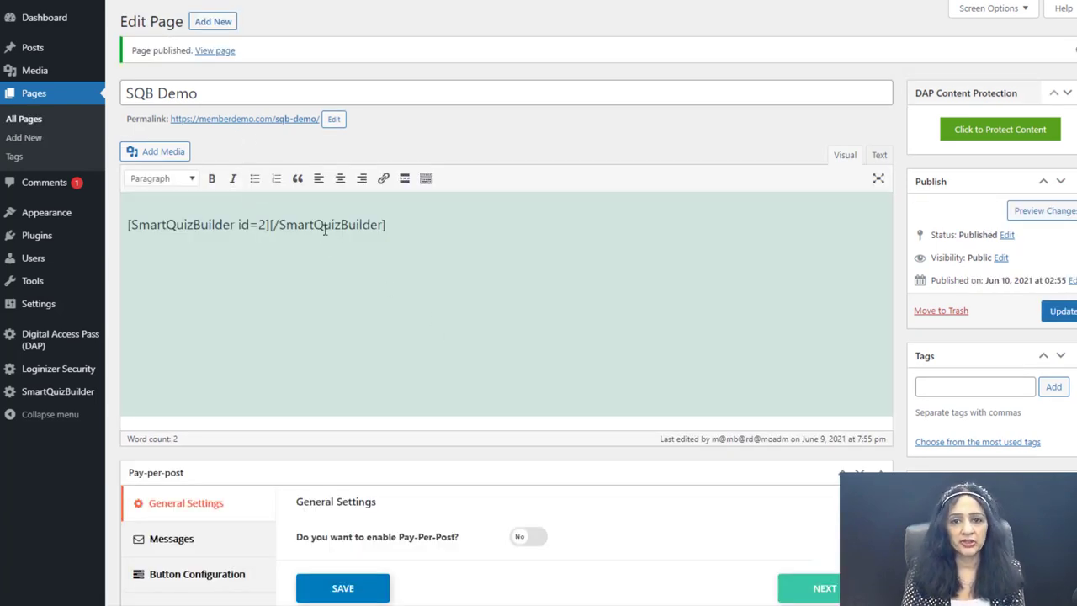
pyautogui.click(292, 119)
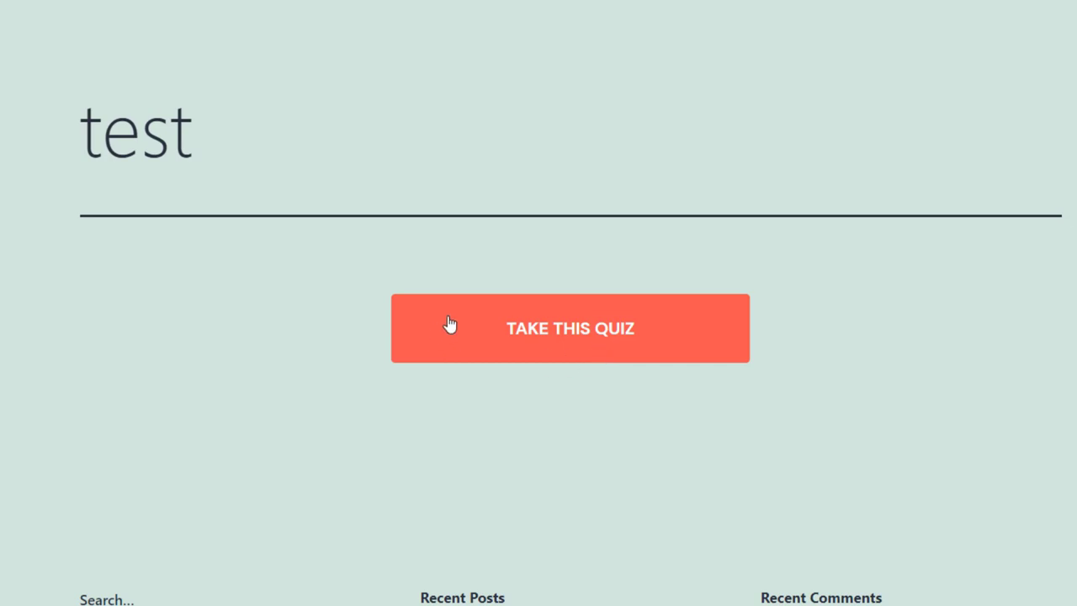
# Start the quiz, answer Question 1 with Answer 1, and tick Answers 1 and 3 on Question 2.
pyautogui.click(565, 351)
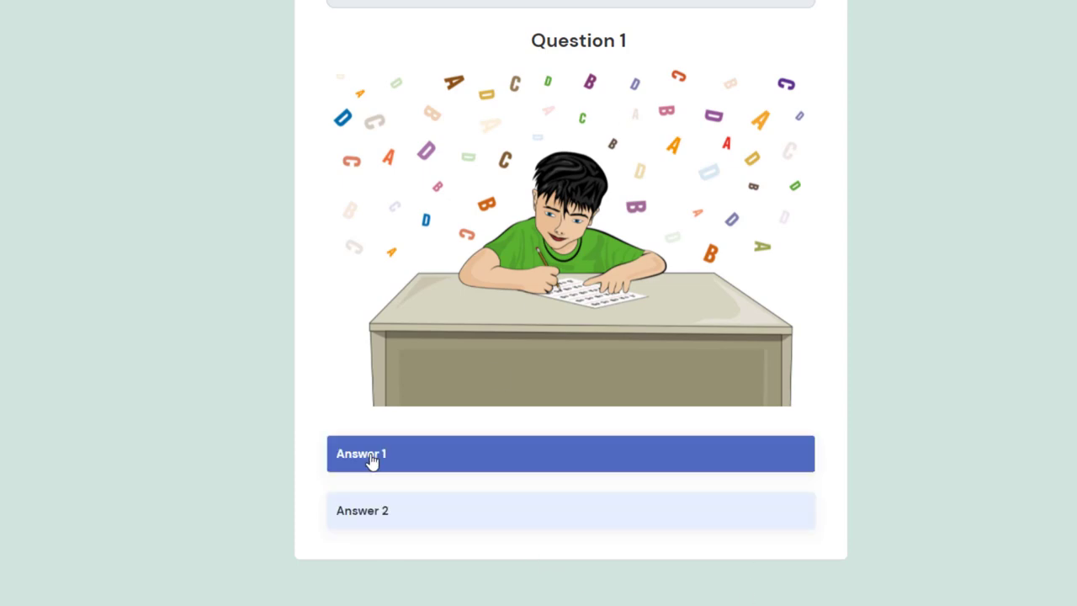
pyautogui.click(415, 462)
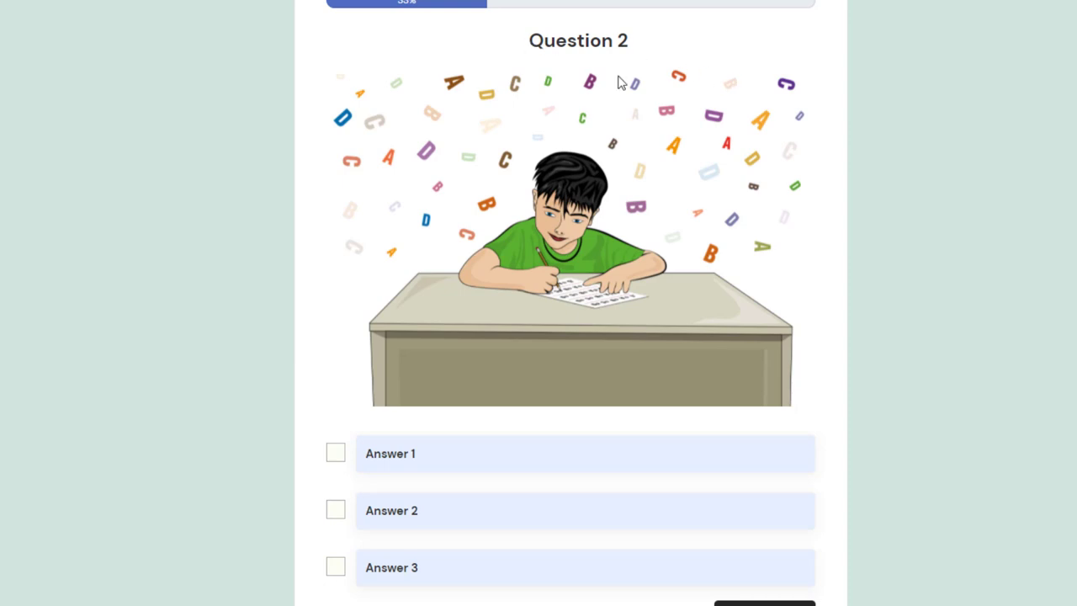
pyautogui.scroll(-1, 389, 285)
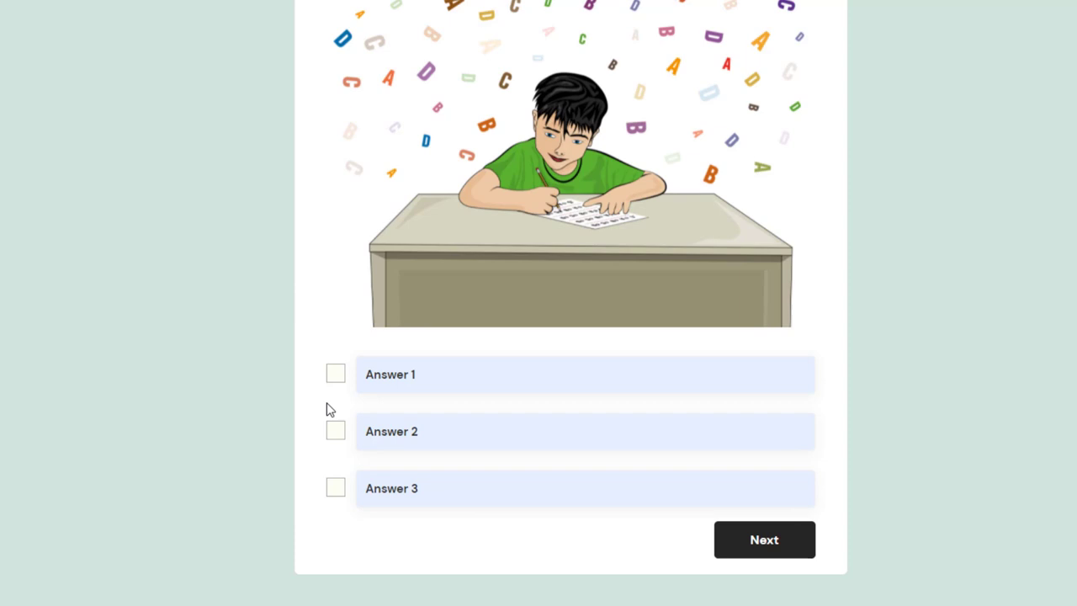
pyautogui.click(412, 384)
pyautogui.click(432, 493)
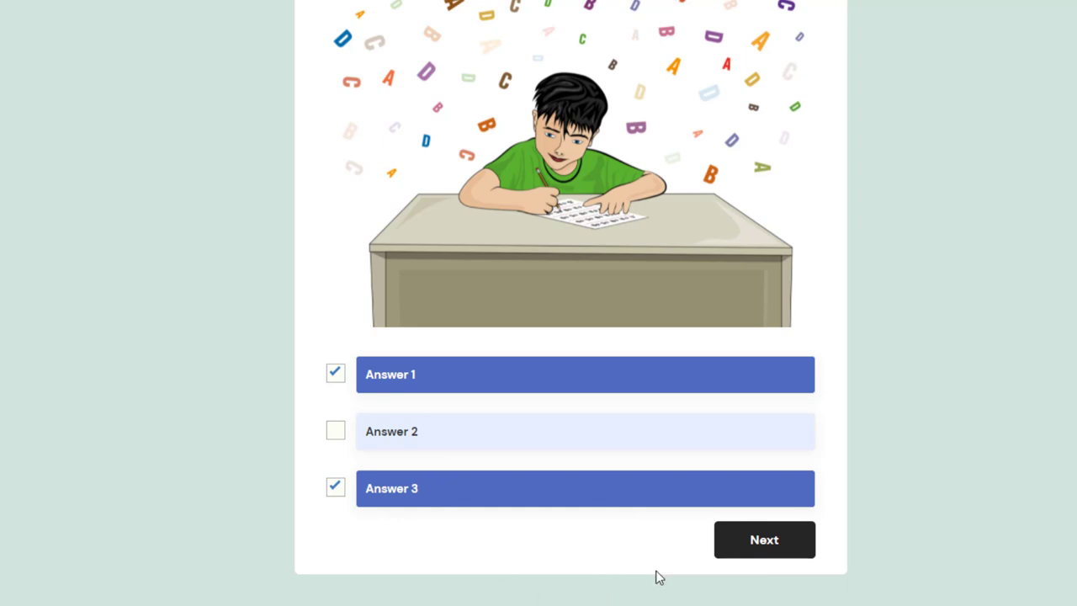
pyautogui.click(776, 551)
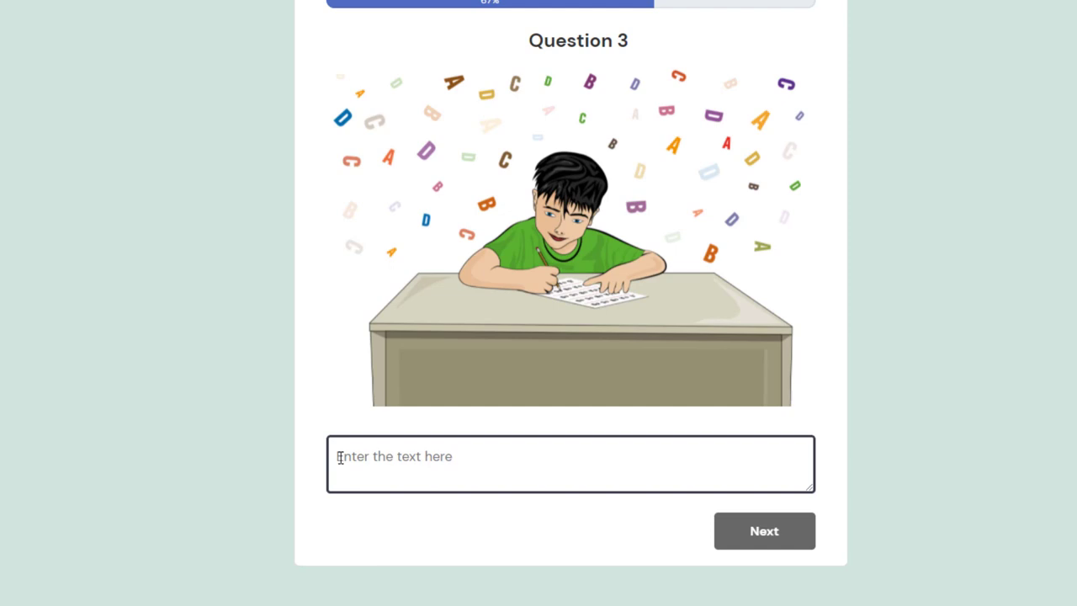
# Answer Question 3 with the text 'test' and continue.
pyautogui.click(416, 451)
pyautogui.write('test')
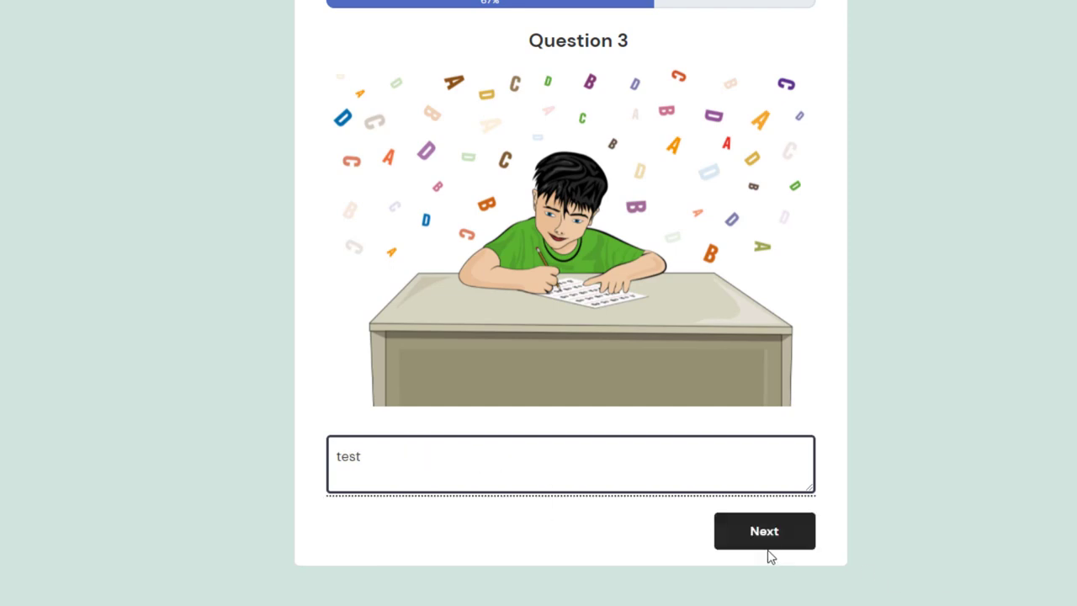
pyautogui.click(769, 552)
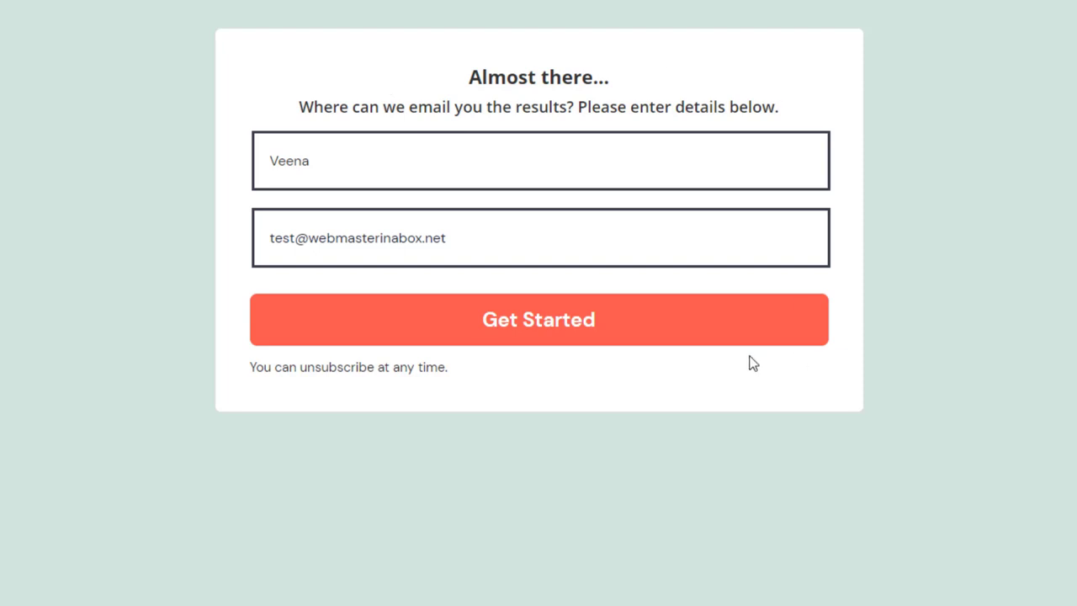
# Submit the opt-in form to see the Outcome 1 result, then retake the quiz.
pyautogui.click(569, 315)
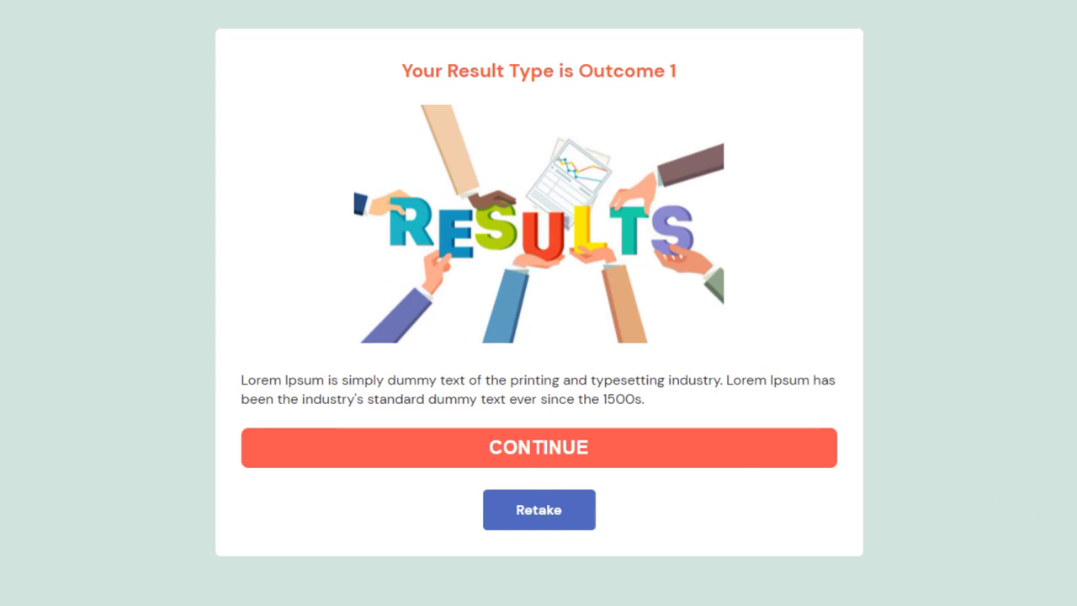
pyautogui.click(554, 526)
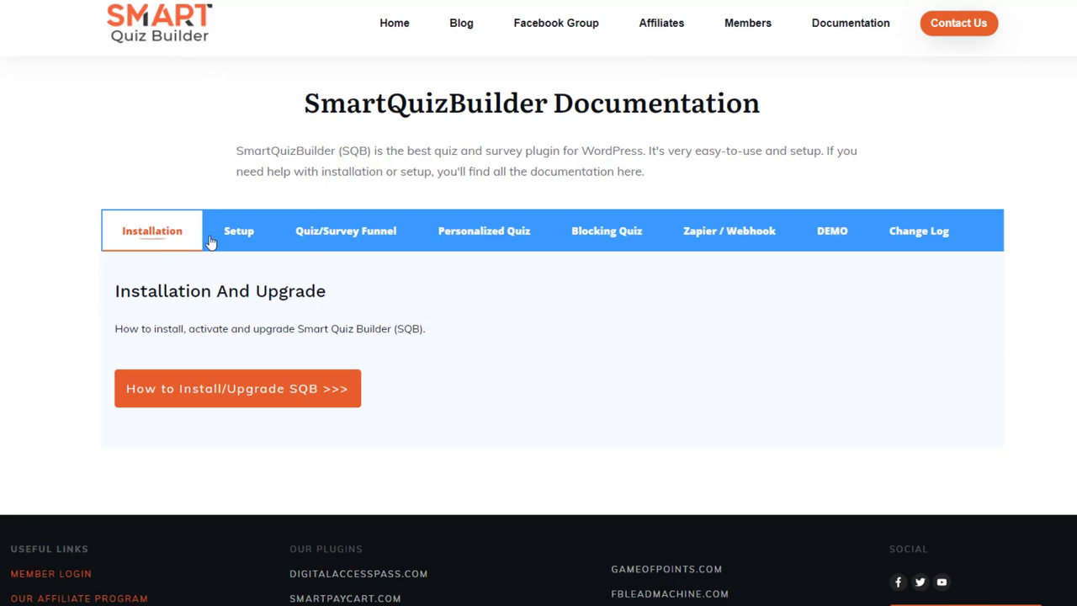
# Browse the DEMO section's Personality, Assessment, Scoring Quiz and Surveys demo cards.
pyautogui.click(828, 231)
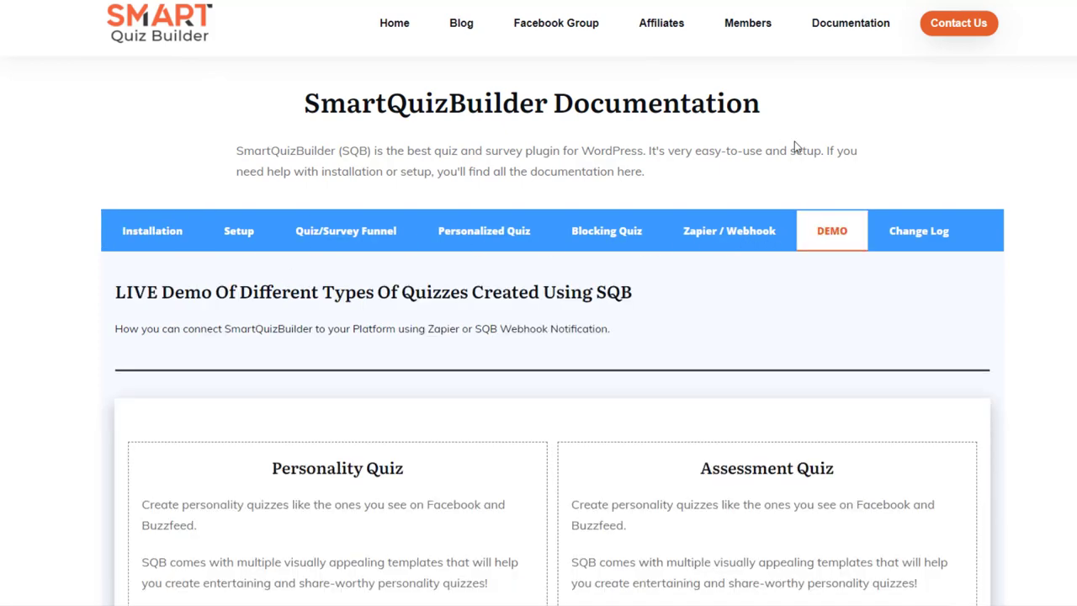
pyautogui.scroll(-3, 836, 252)
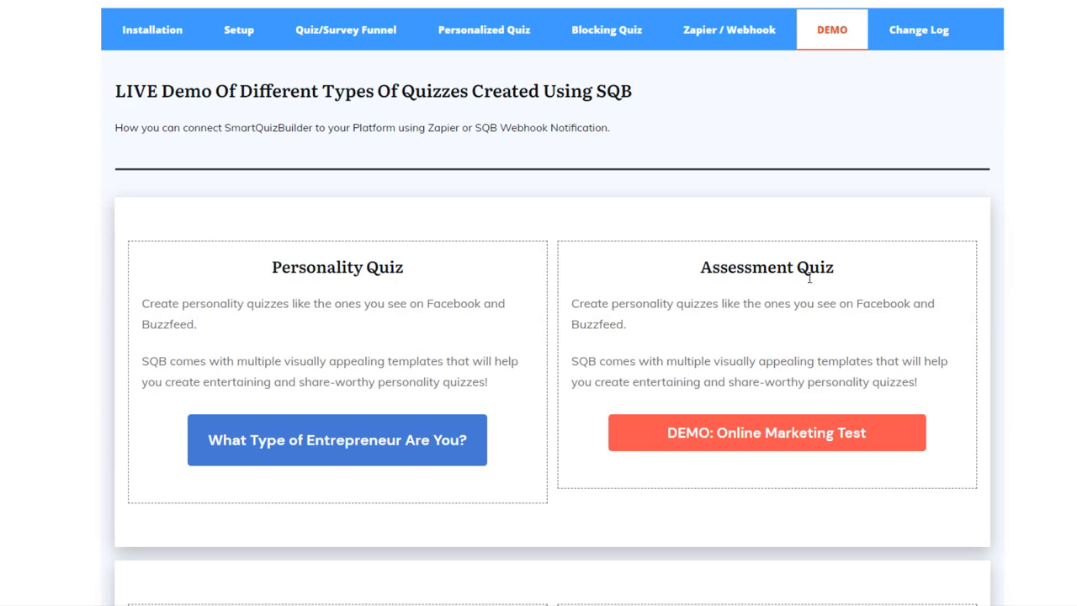
pyautogui.scroll(-3, 613, 327)
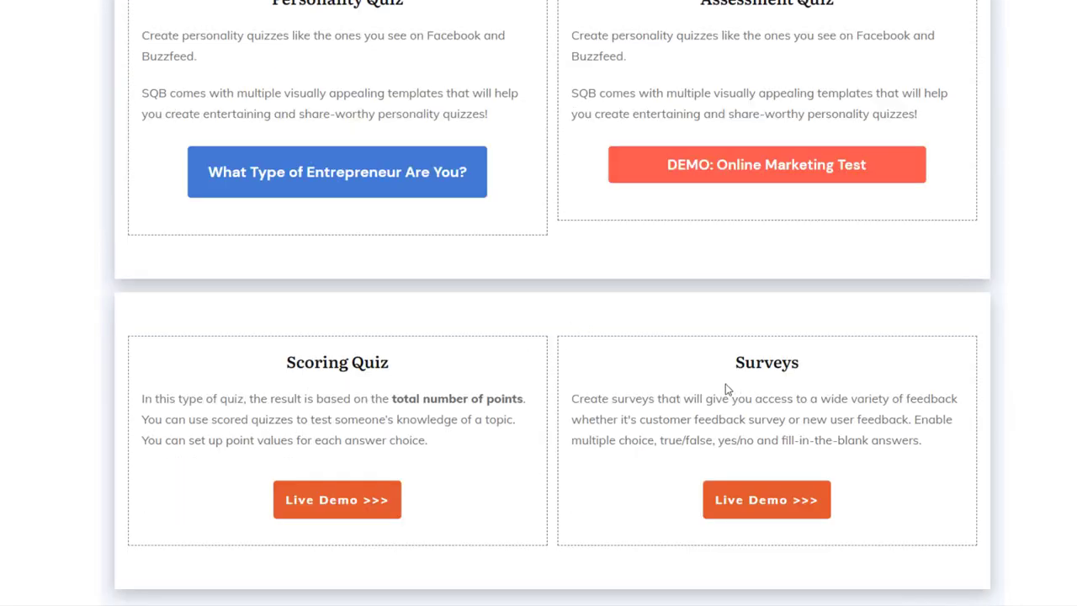
pyautogui.scroll(3, 473, 353)
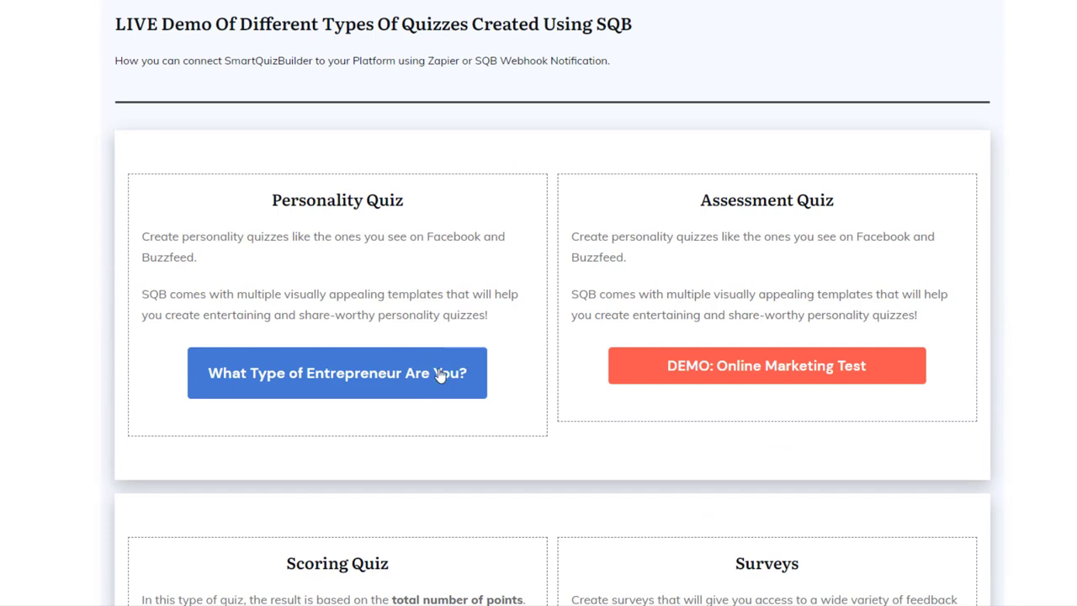
# Take the entrepreneur quiz answering Impact, Evernote and To change the world for the better.
pyautogui.click(331, 384)
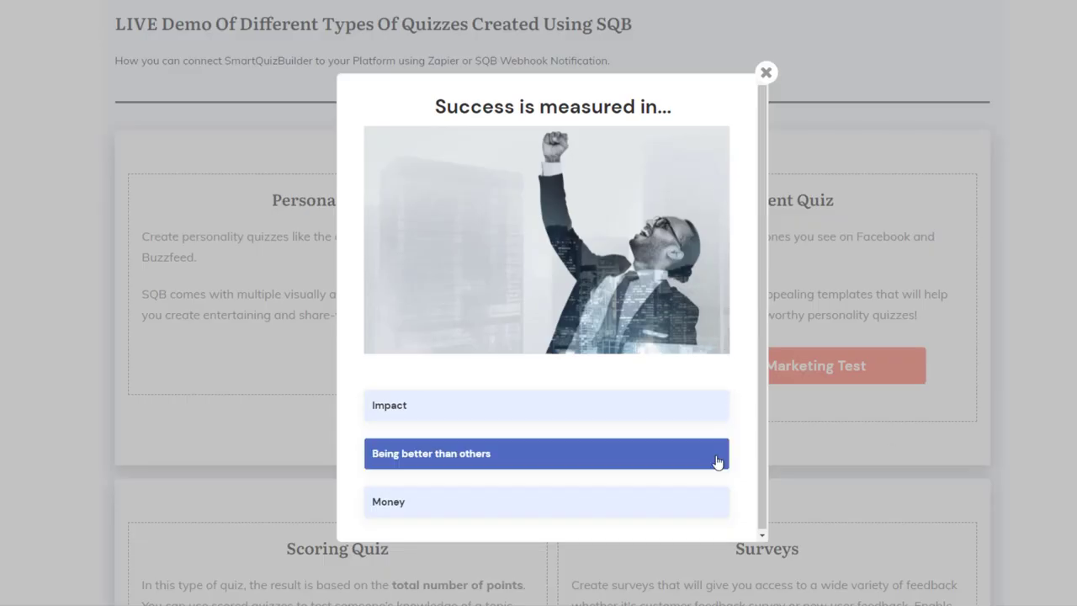
pyautogui.click(472, 407)
pyautogui.click(476, 447)
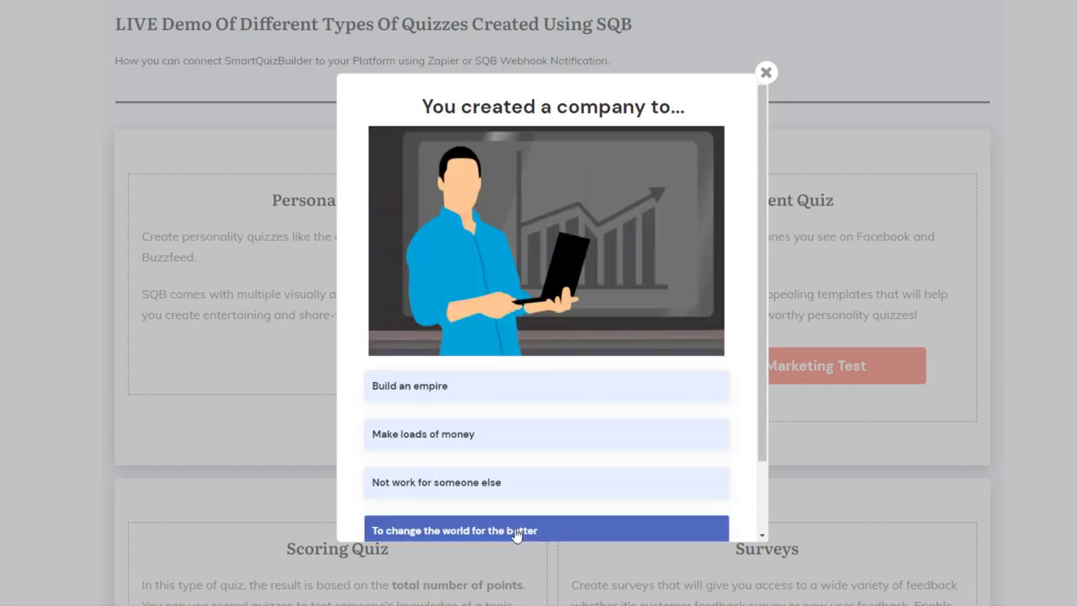
pyautogui.click(517, 530)
pyautogui.click(549, 409)
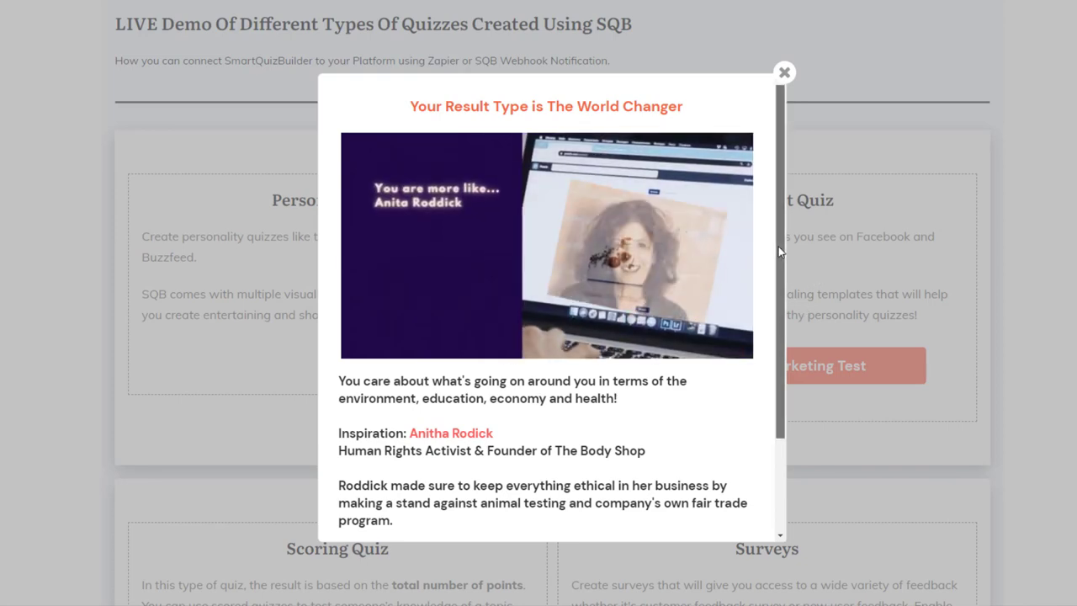
# Scroll through the World Changer result page.
pyautogui.scroll(-2, 778, 253)
pyautogui.moveTo(779, 253); pyautogui.dragTo(778, 364)
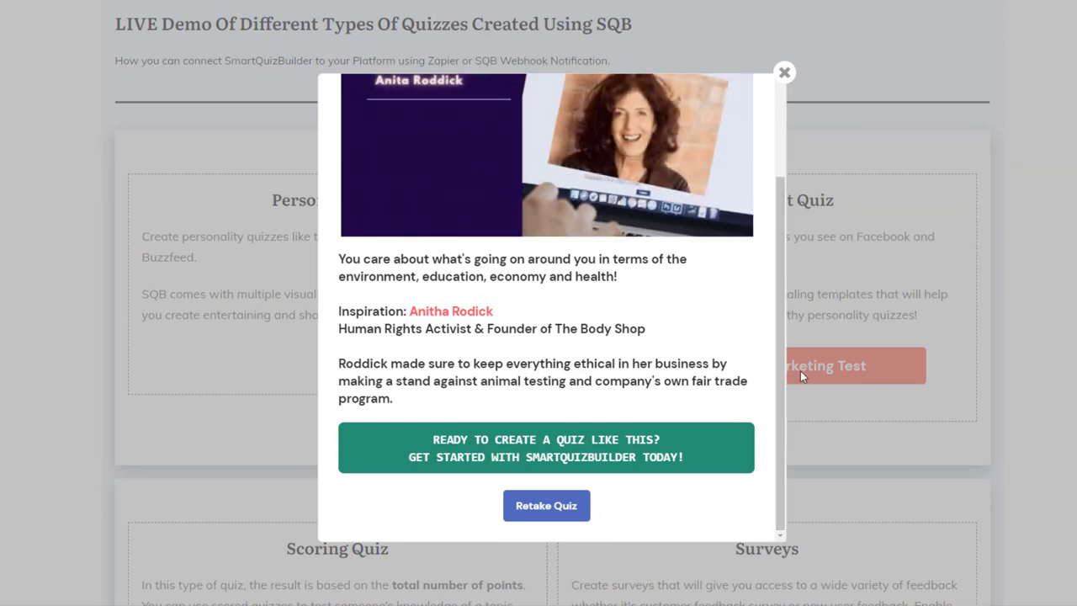
pyautogui.moveTo(776, 372); pyautogui.dragTo(784, 221)
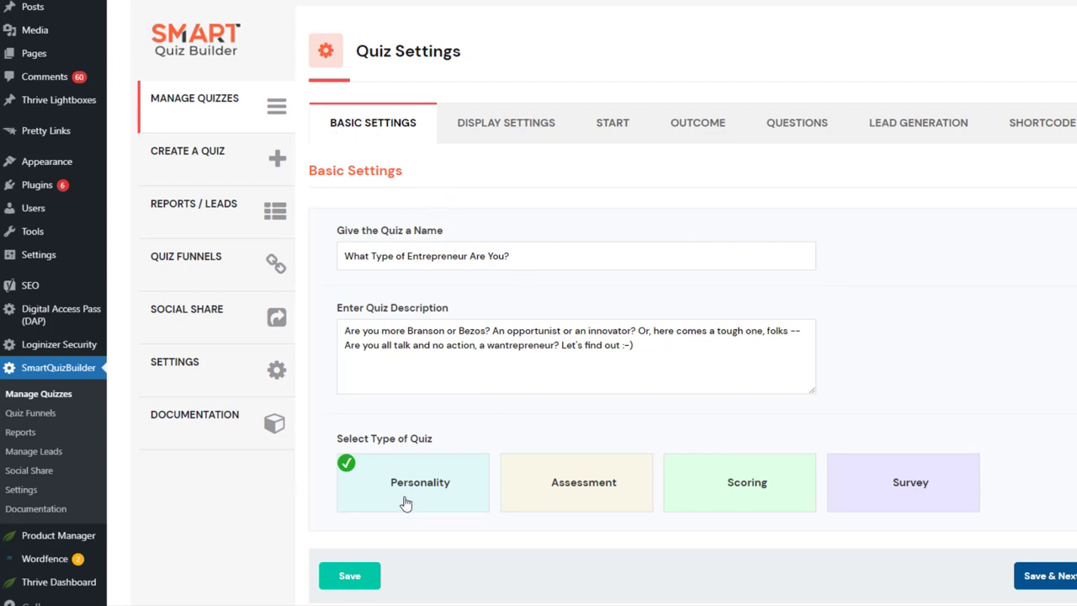
# Scroll through the entrepreneur quiz's Display Settings options.
pyautogui.click(468, 142)
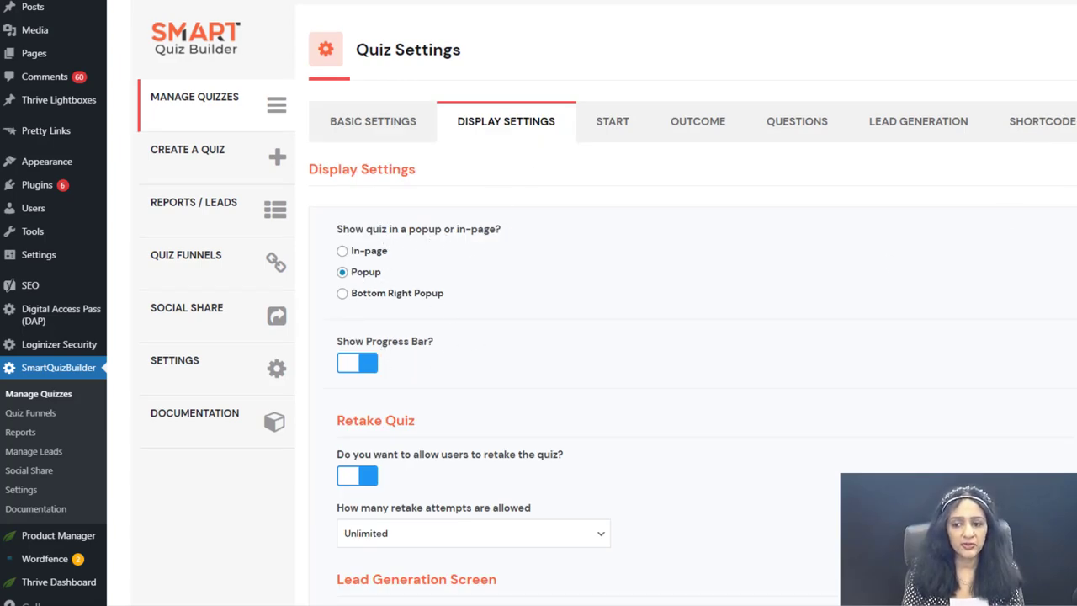
pyautogui.scroll(-4, 690, 336)
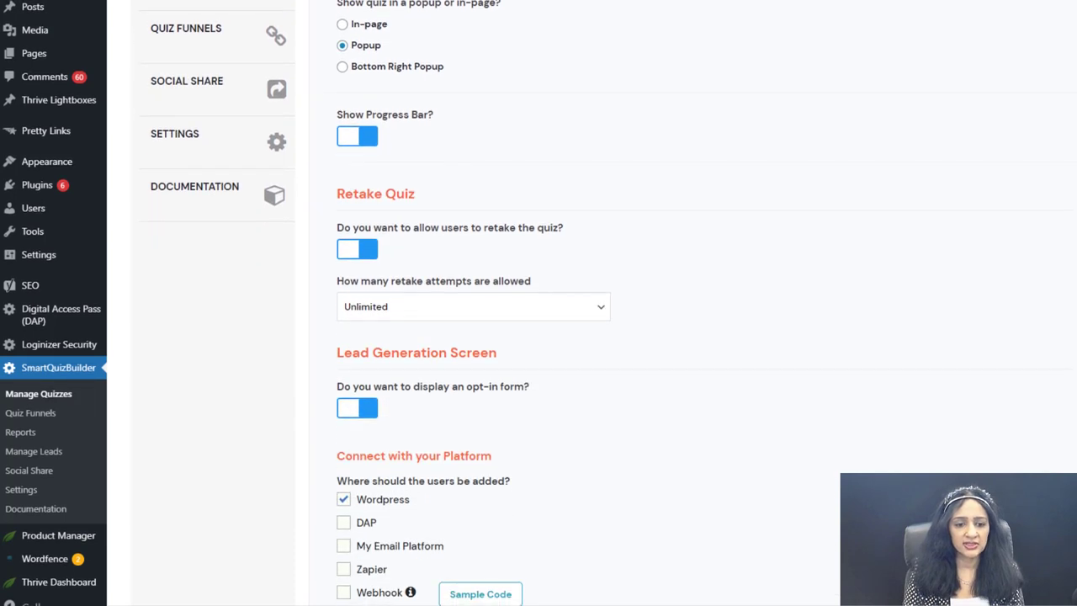
pyautogui.scroll(-2, 538, 336)
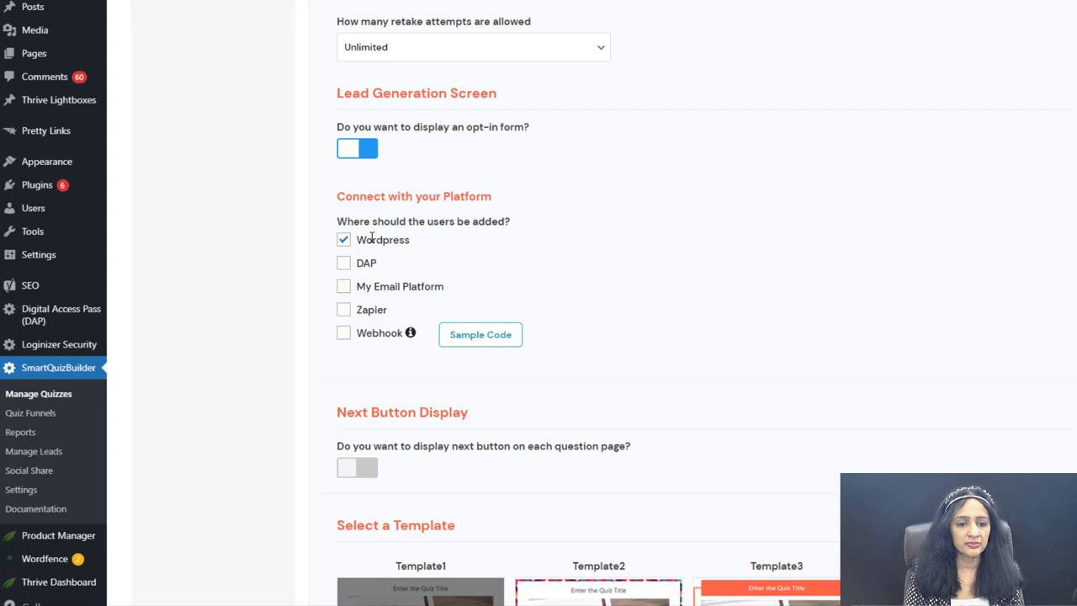
pyautogui.scroll(-3, 925, 232)
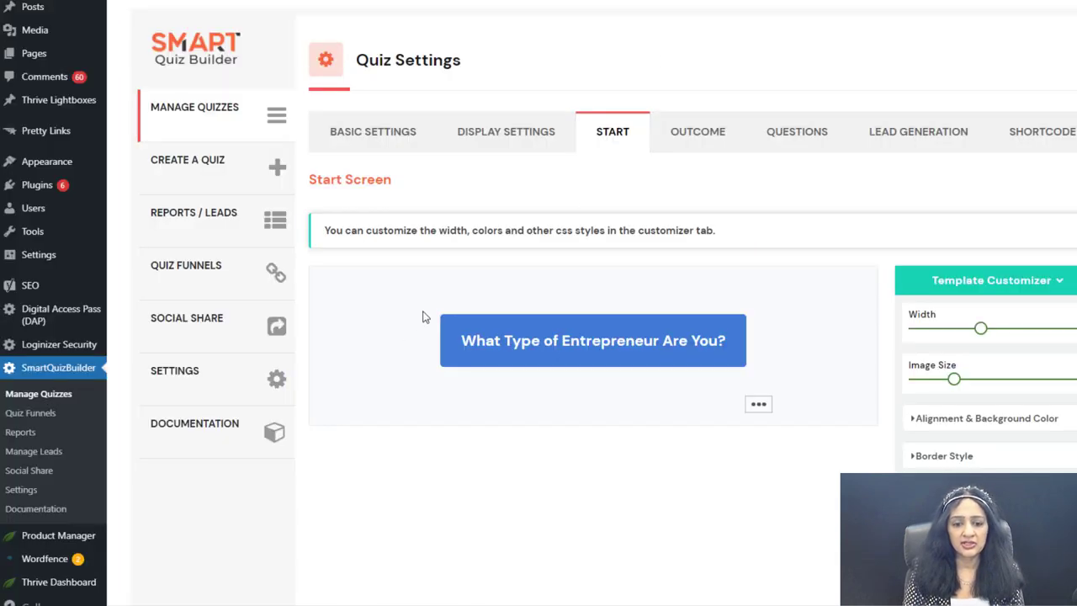
# Dismiss the start screen templates, touch the quiz title, then show Outcome 1, The Jack of All Trades.
pyautogui.click(758, 407)
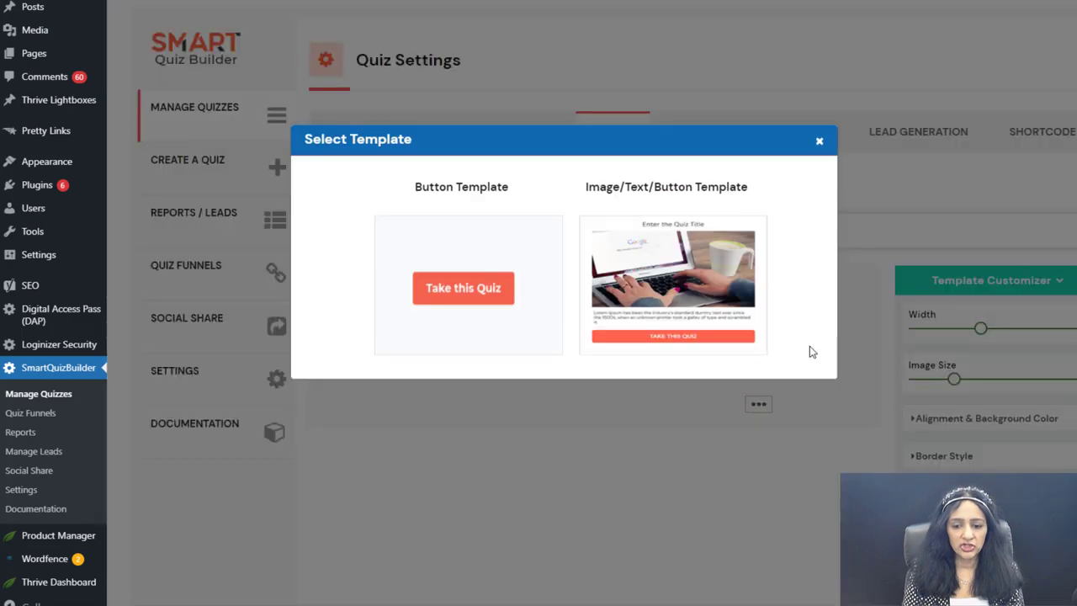
pyautogui.click(821, 142)
pyautogui.scroll(-3, 995, 393)
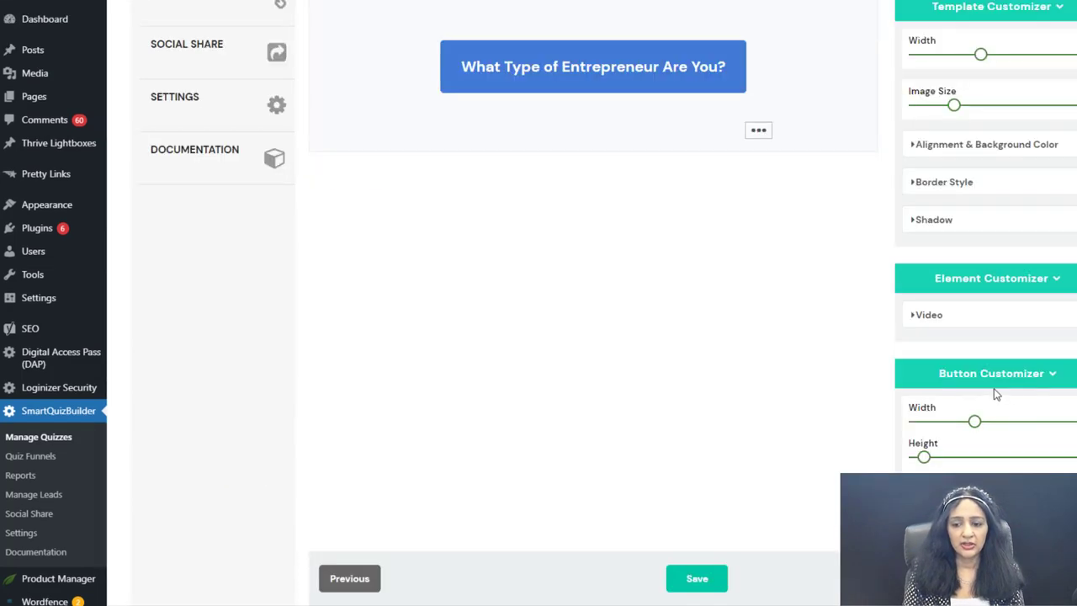
pyautogui.scroll(4, 796, 358)
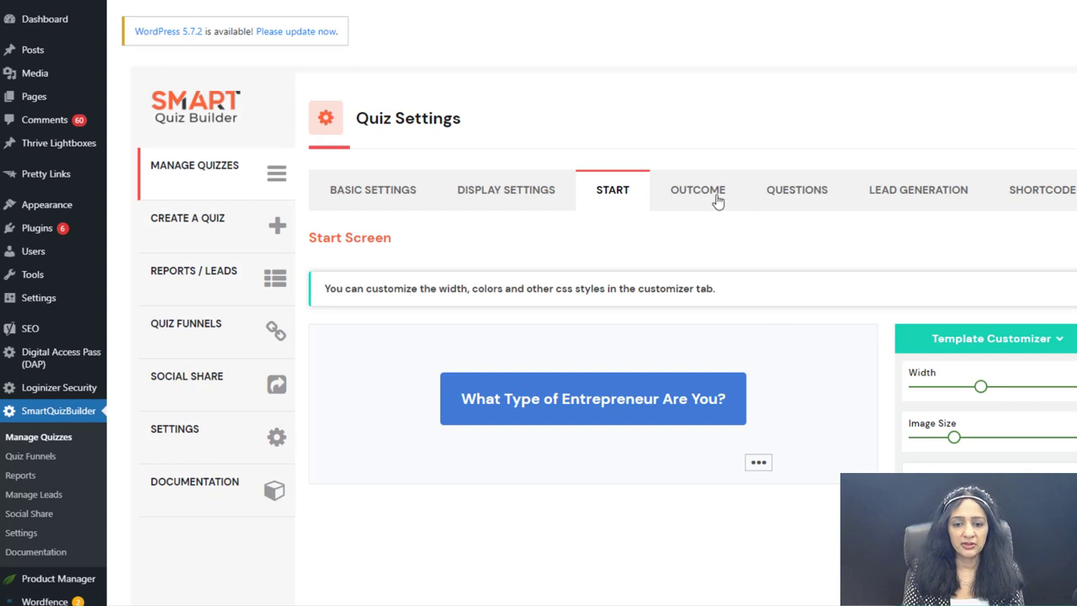
pyautogui.click(468, 408)
pyautogui.click(543, 400)
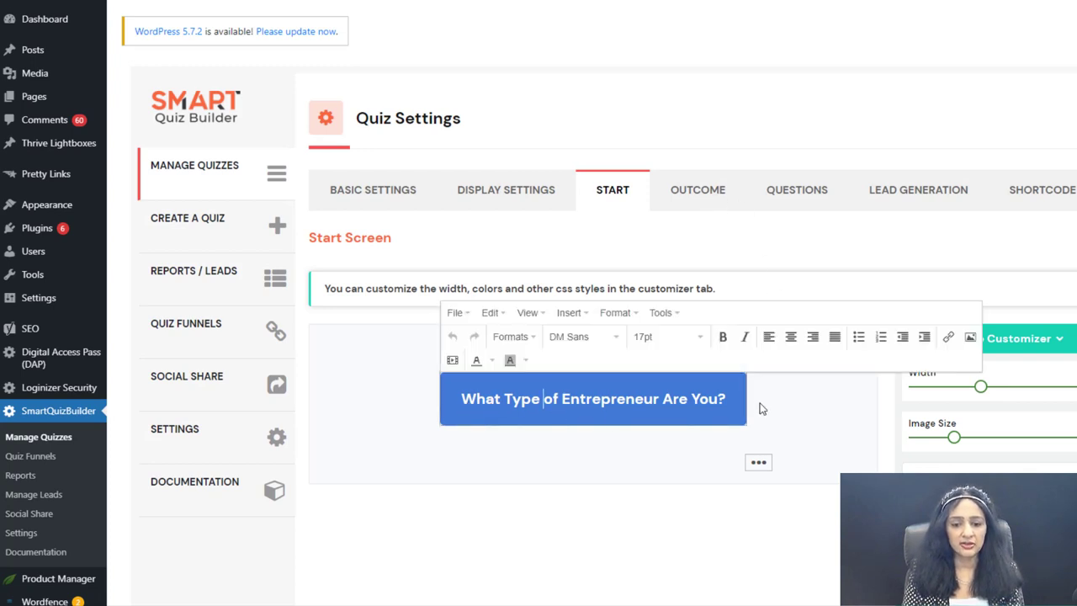
pyautogui.click(649, 429)
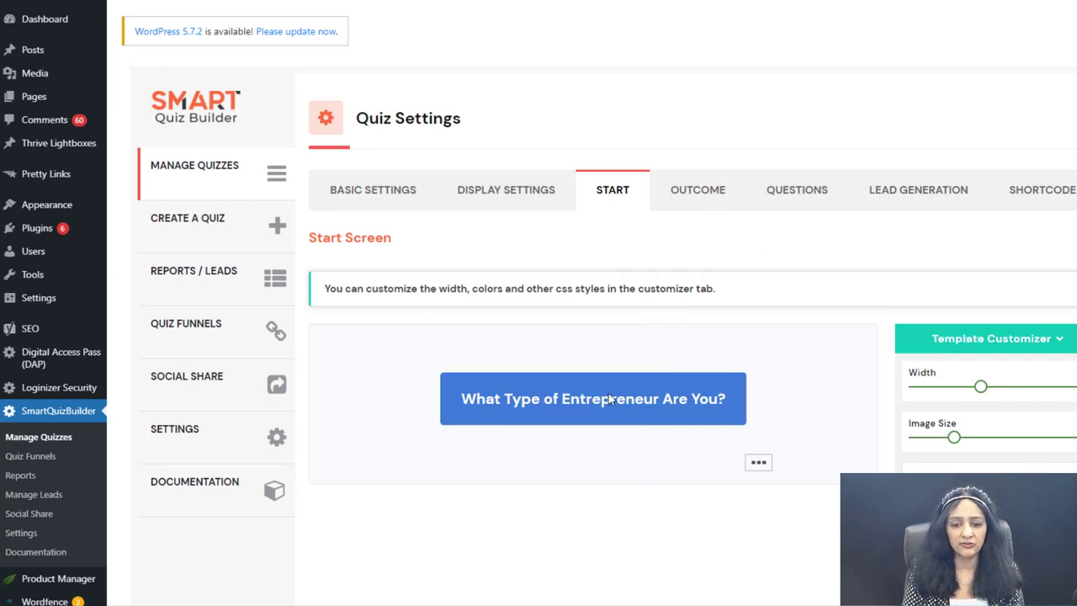
pyautogui.click(709, 196)
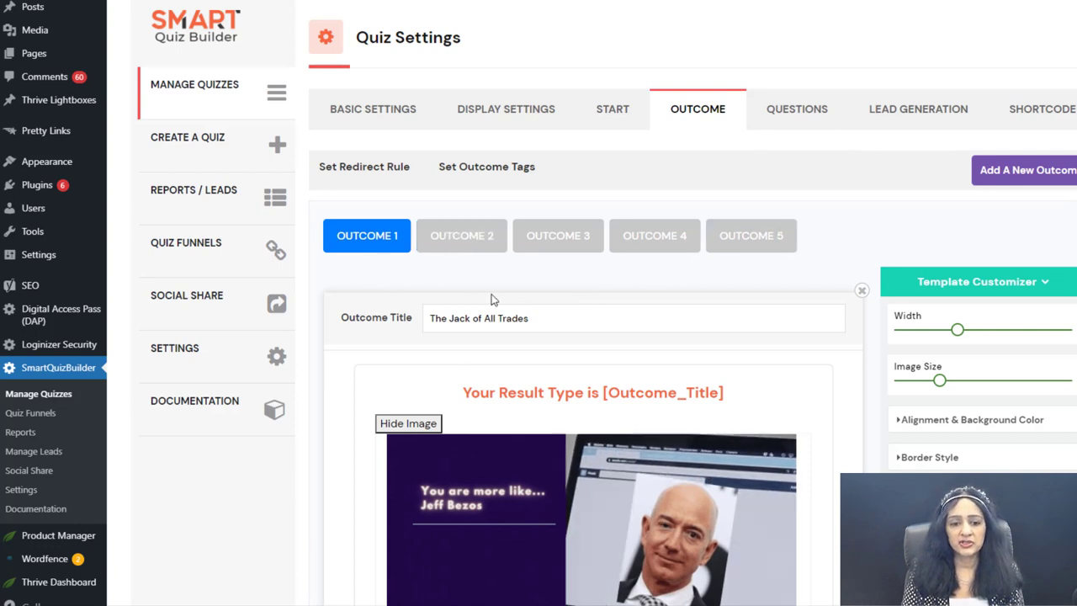
# Look through outcomes 2 to 5, from The Wantrepreneur to The World Changer.
pyautogui.click(485, 250)
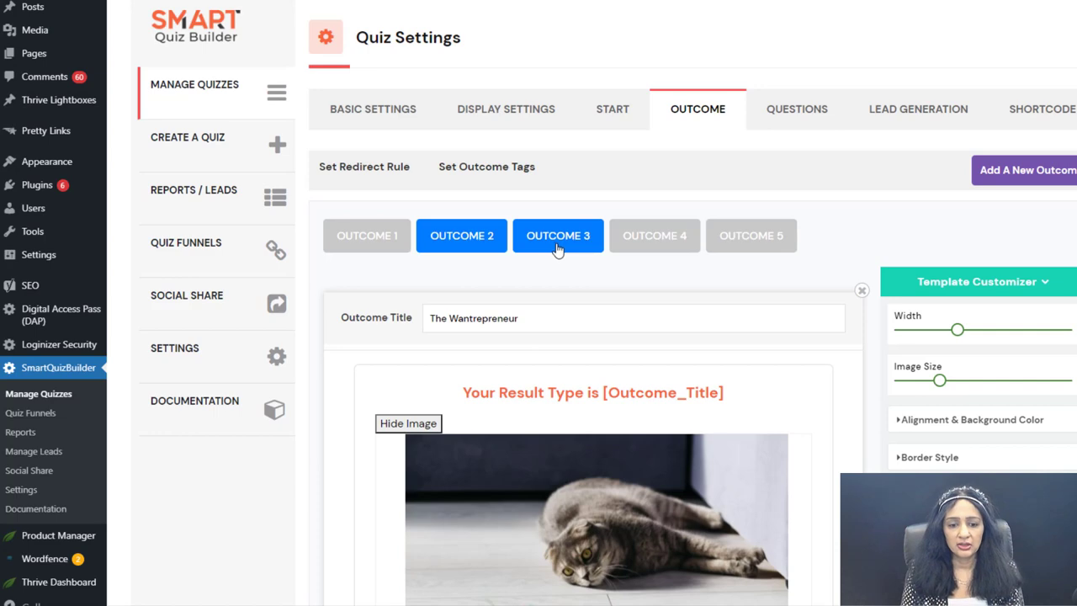
pyautogui.click(557, 249)
pyautogui.click(655, 244)
pyautogui.click(767, 246)
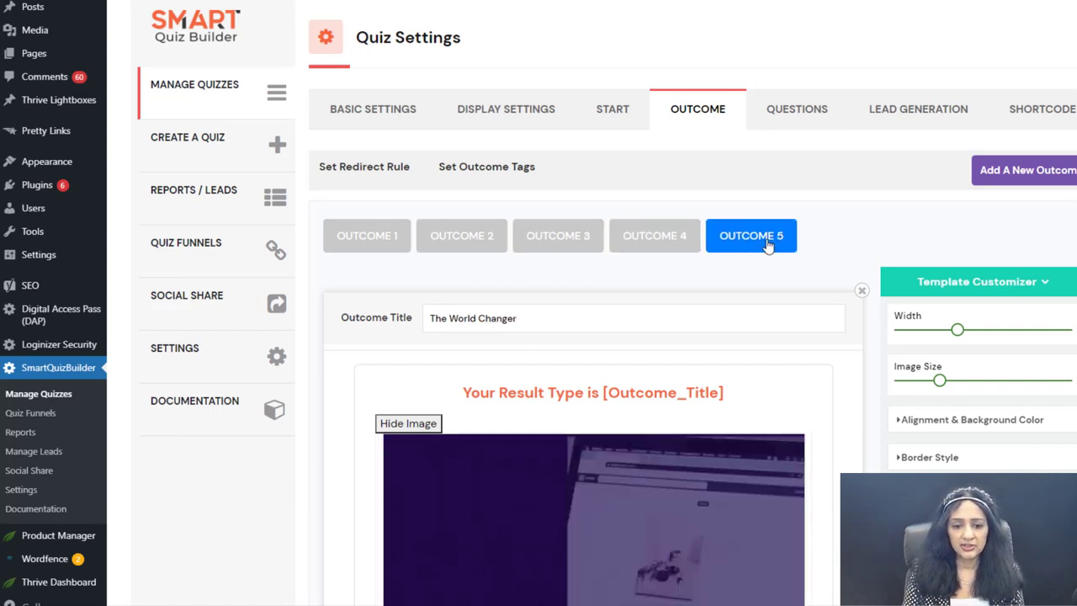
pyautogui.scroll(-6, 767, 244)
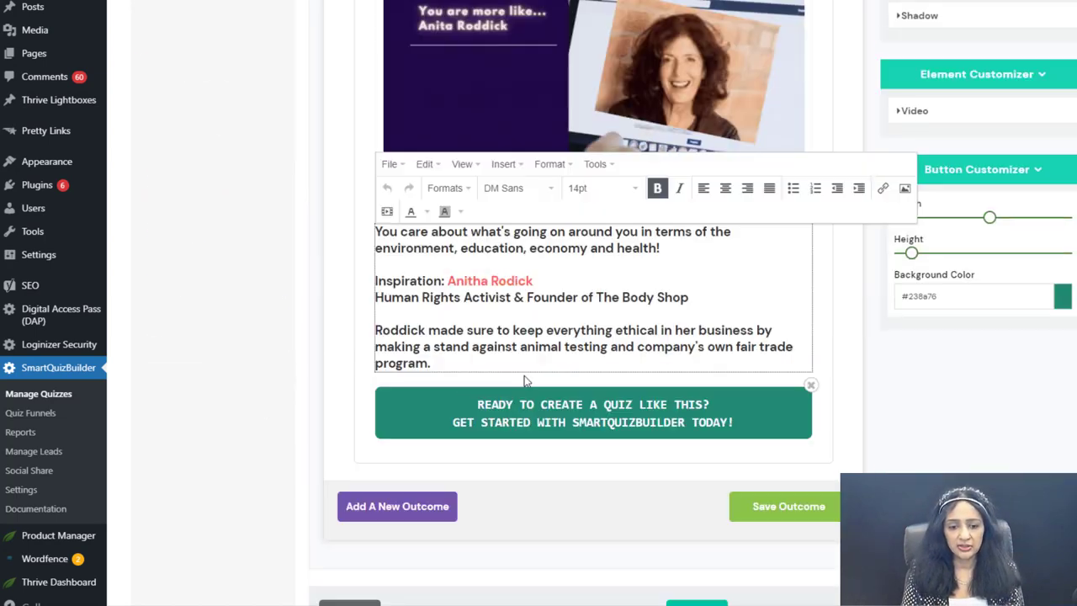
# Inspect the result button text's link without changing it, then bring up the quiz questions.
pyautogui.click(750, 429)
pyautogui.moveTo(750, 428); pyautogui.dragTo(429, 394)
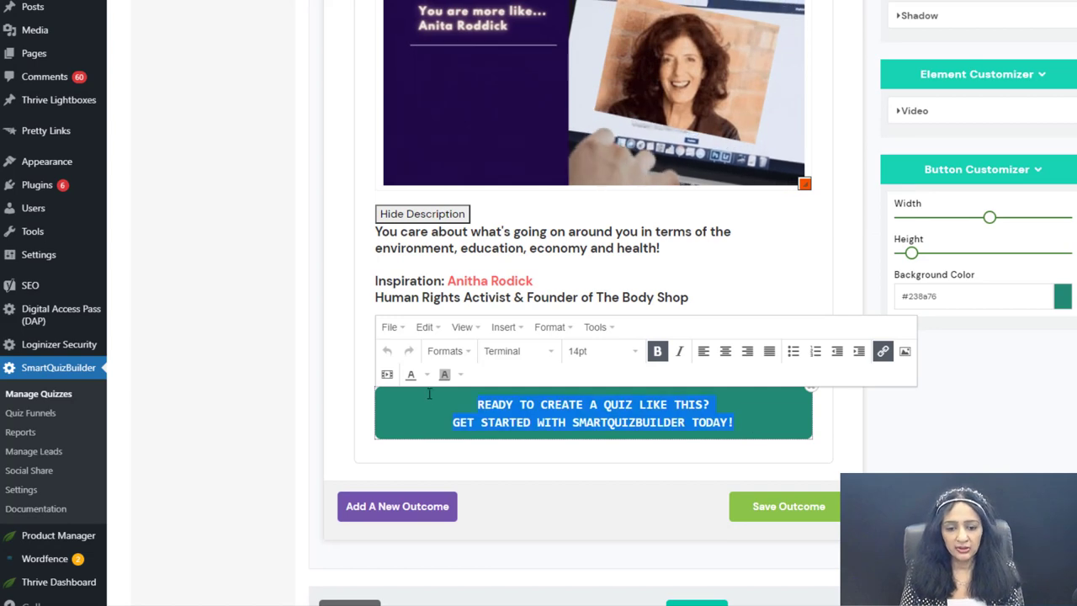
pyautogui.click(882, 351)
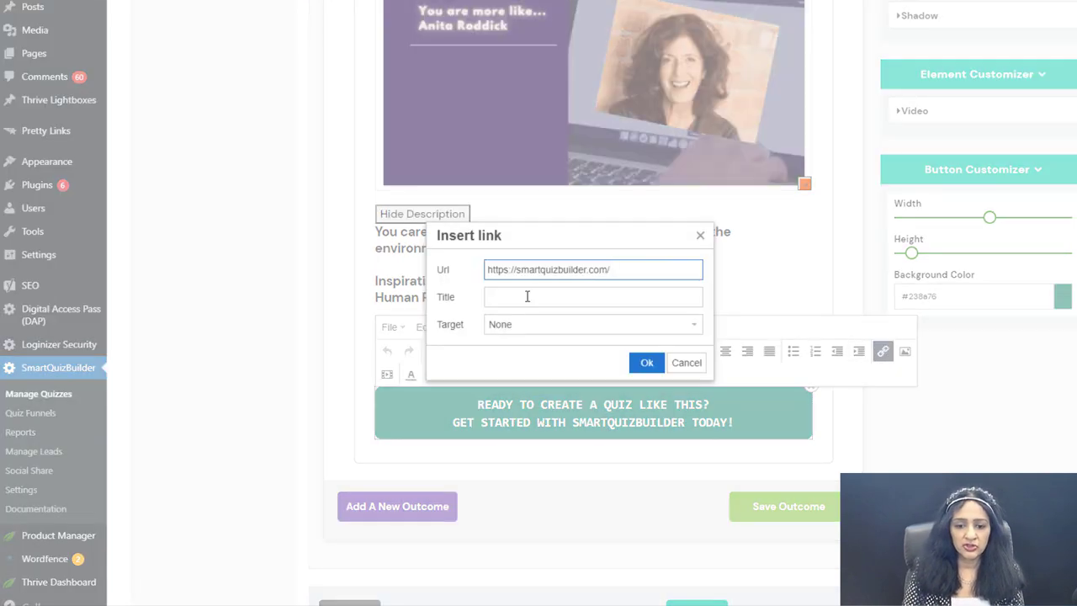
pyautogui.click(686, 363)
pyautogui.click(559, 464)
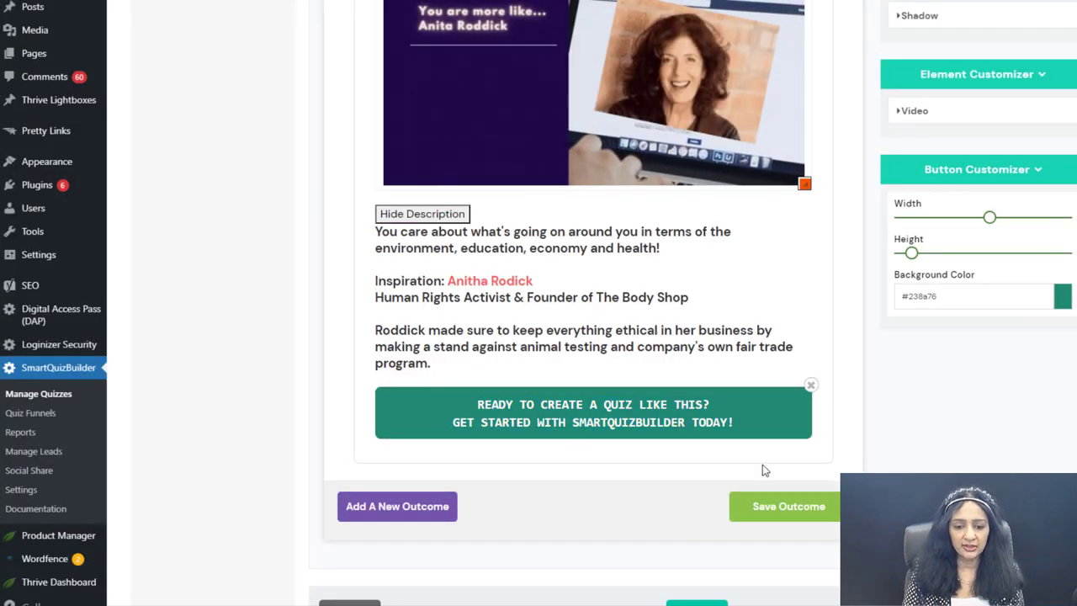
pyautogui.scroll(4, 286, 221)
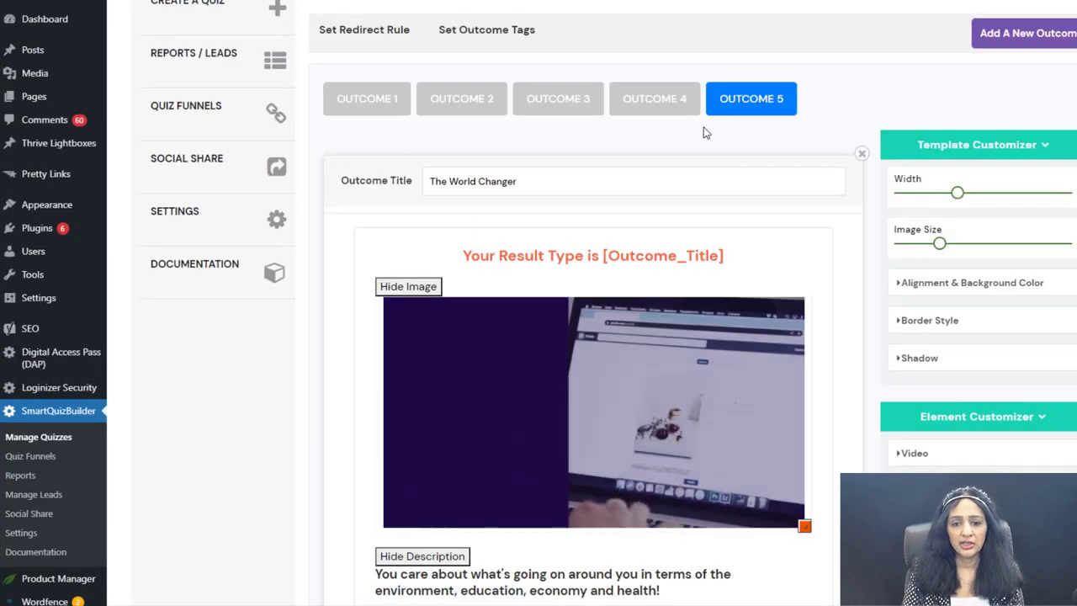
pyautogui.scroll(2, 791, 172)
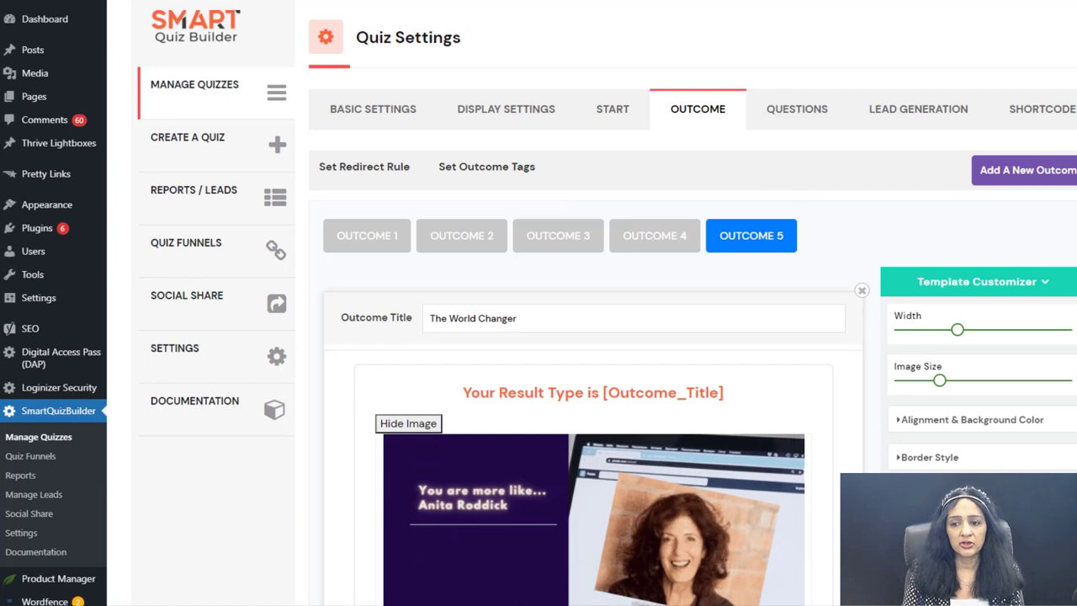
pyautogui.click(797, 108)
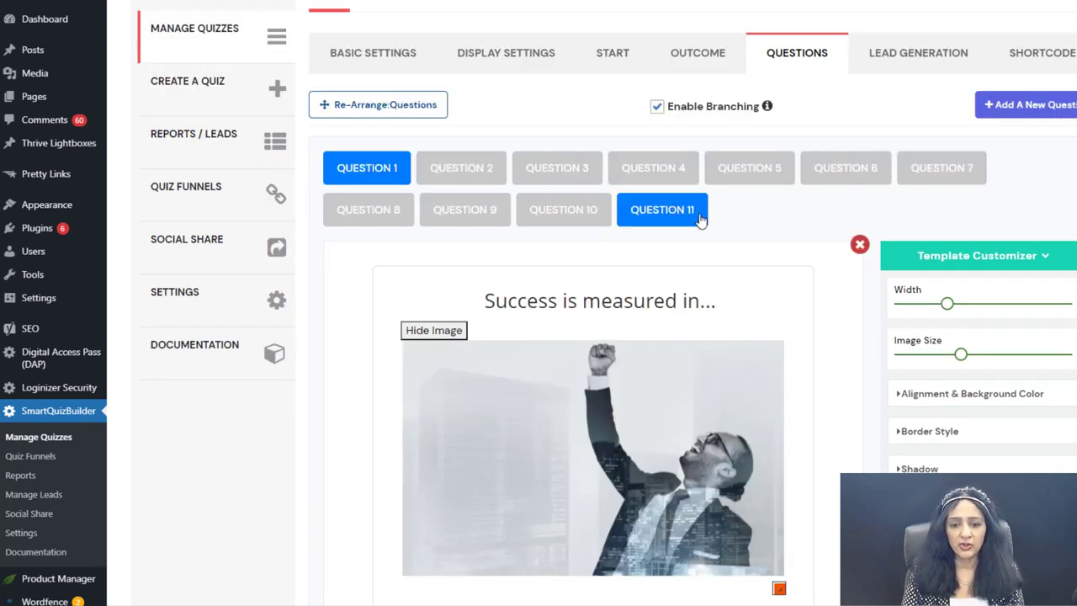
# Try image answers in a two-column grid, then revert to a compact list without images.
pyautogui.scroll(-2, 376, 294)
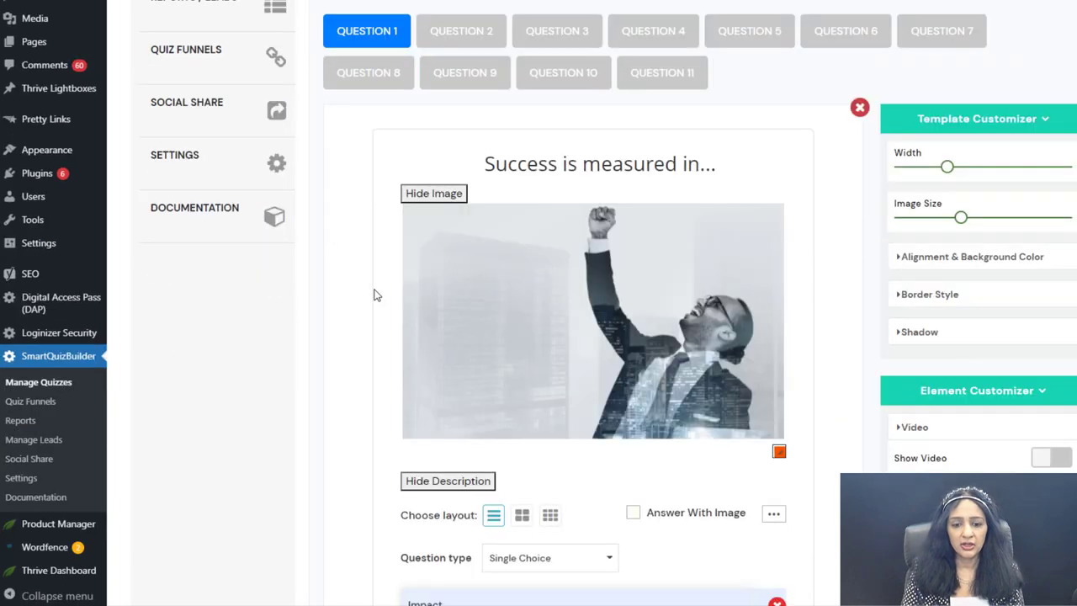
pyautogui.moveTo(779, 325)
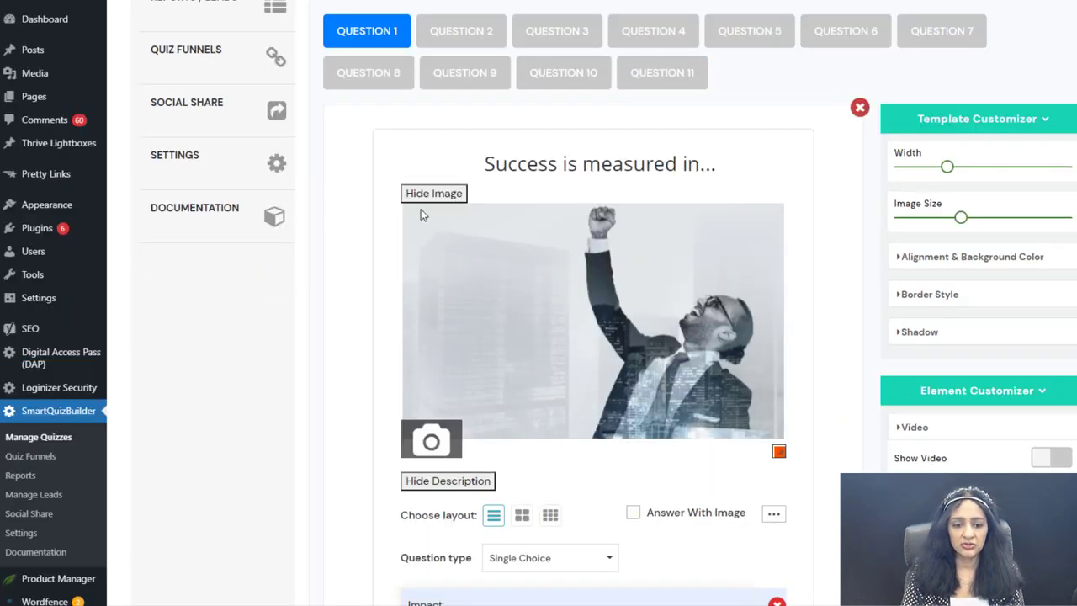
pyautogui.scroll(-4, 379, 317)
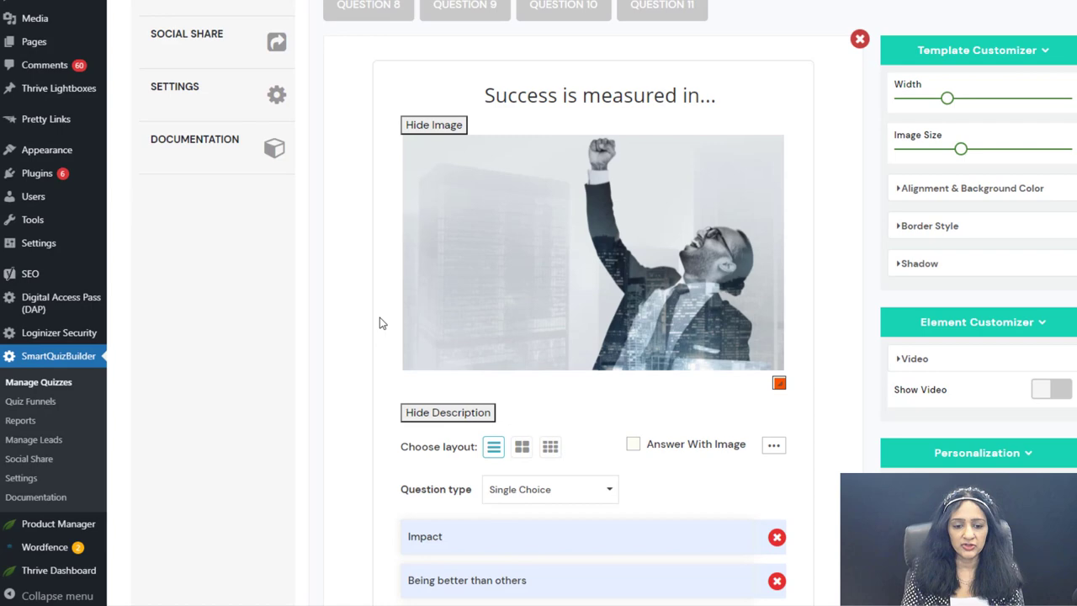
pyautogui.scroll(2, 381, 317)
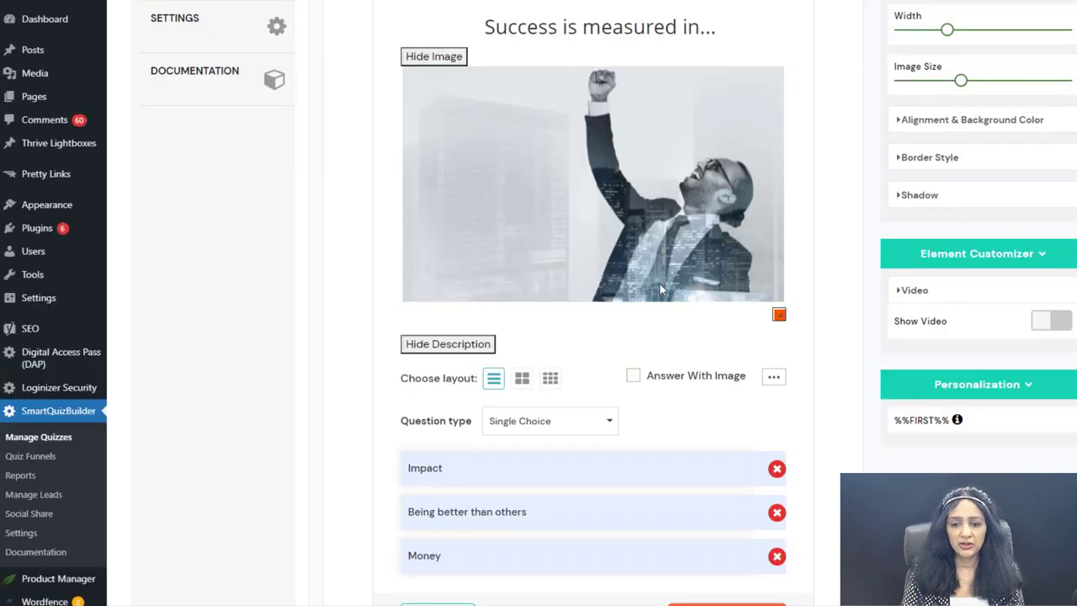
pyautogui.scroll(-1, 428, 325)
pyautogui.click(635, 308)
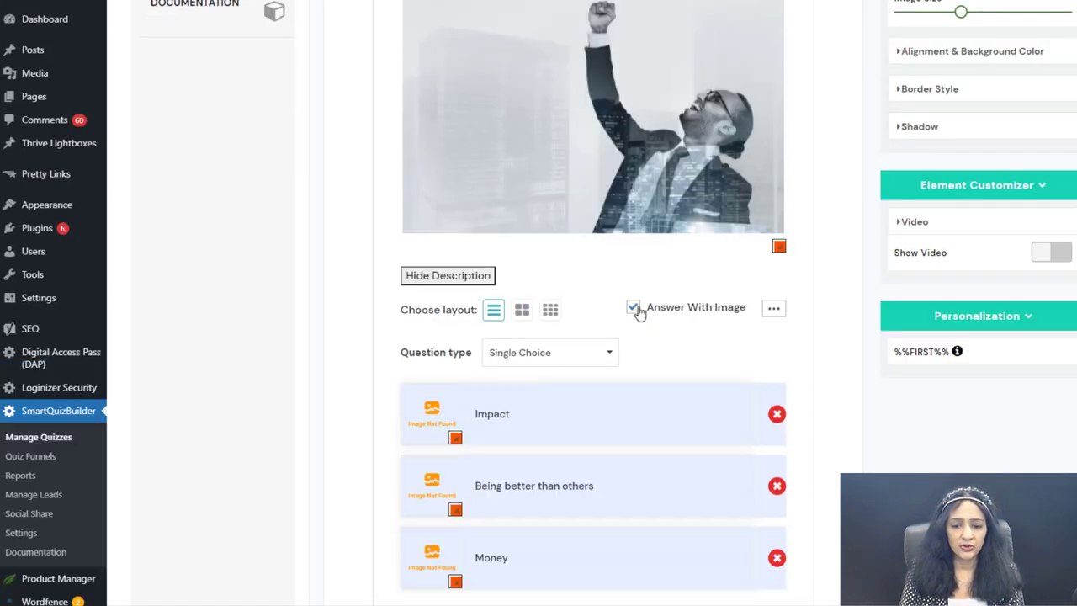
pyautogui.click(521, 309)
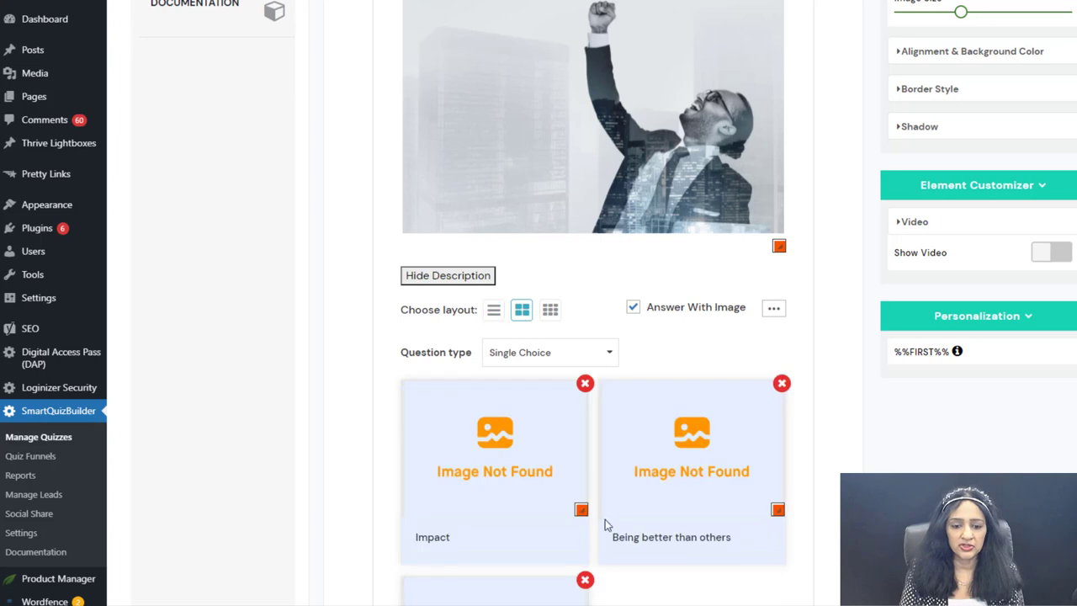
pyautogui.scroll(-1, 572, 440)
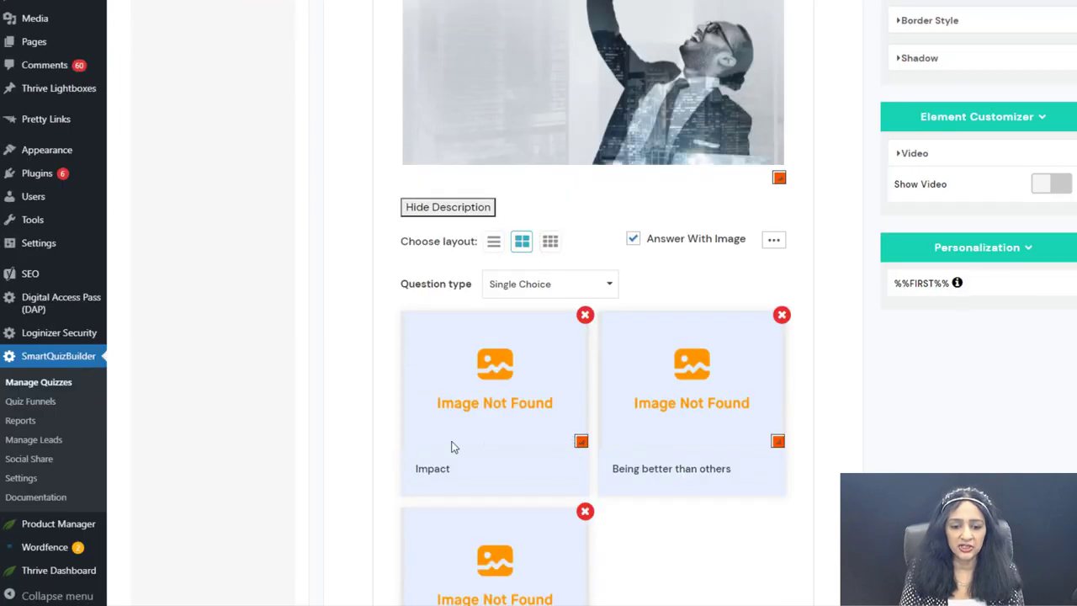
pyautogui.click(494, 244)
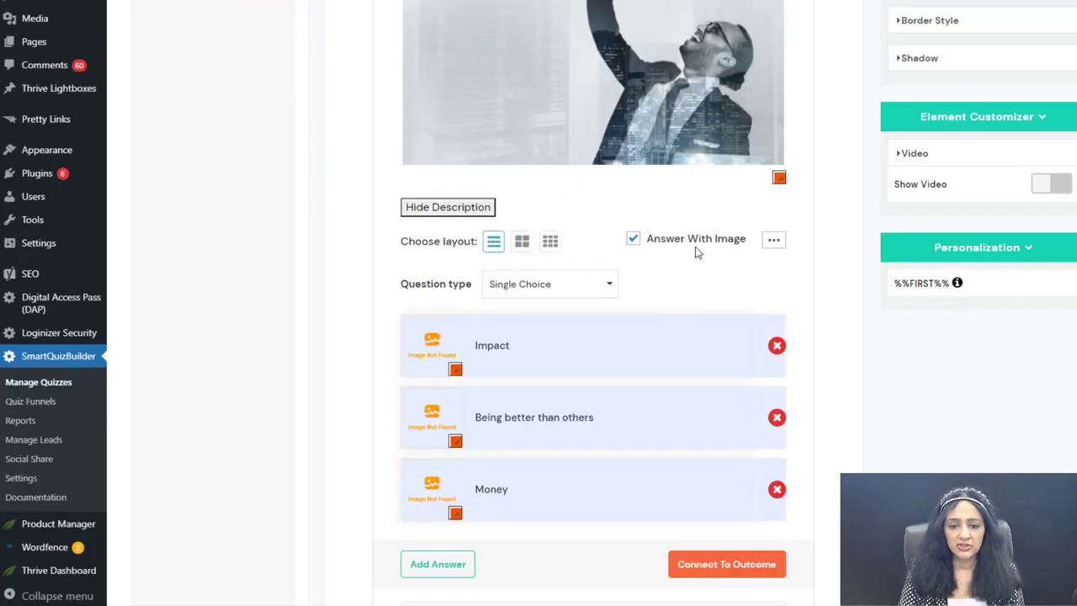
pyautogui.click(633, 240)
pyautogui.scroll(-2, 713, 366)
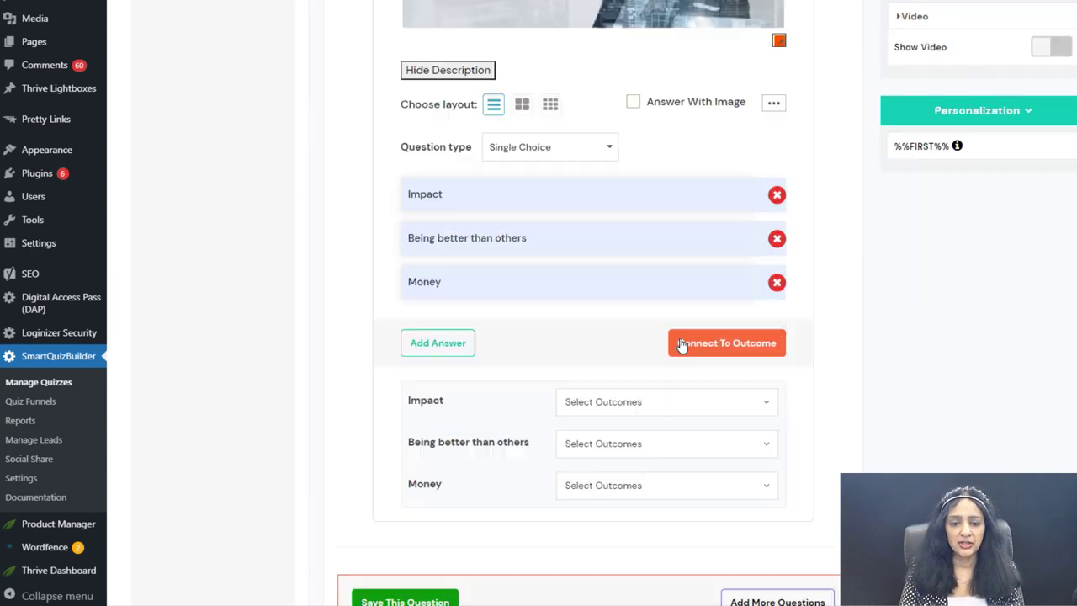
# Check the outcome mappings of the Impact, Being better than others, and Question 2's Notepad answers.
pyautogui.click(669, 405)
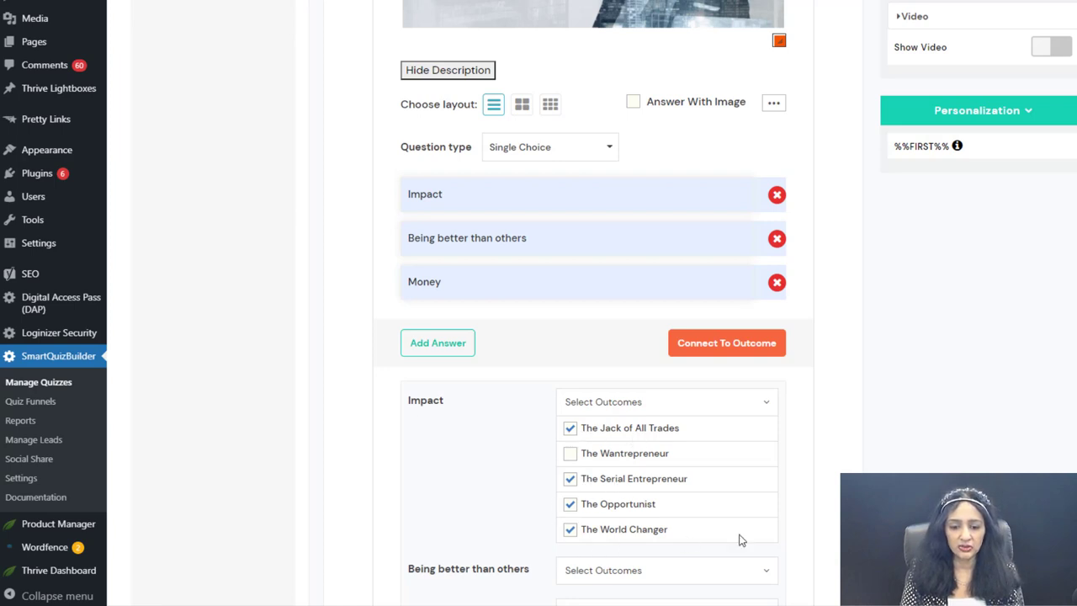
pyautogui.scroll(-2, 739, 539)
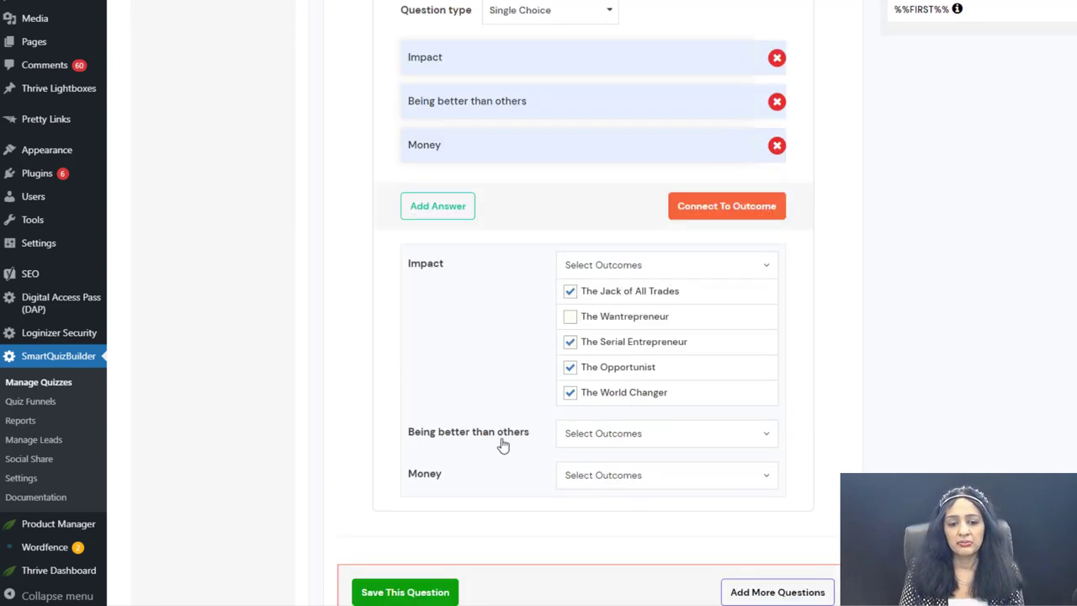
pyautogui.click(611, 434)
pyautogui.scroll(-1, 505, 521)
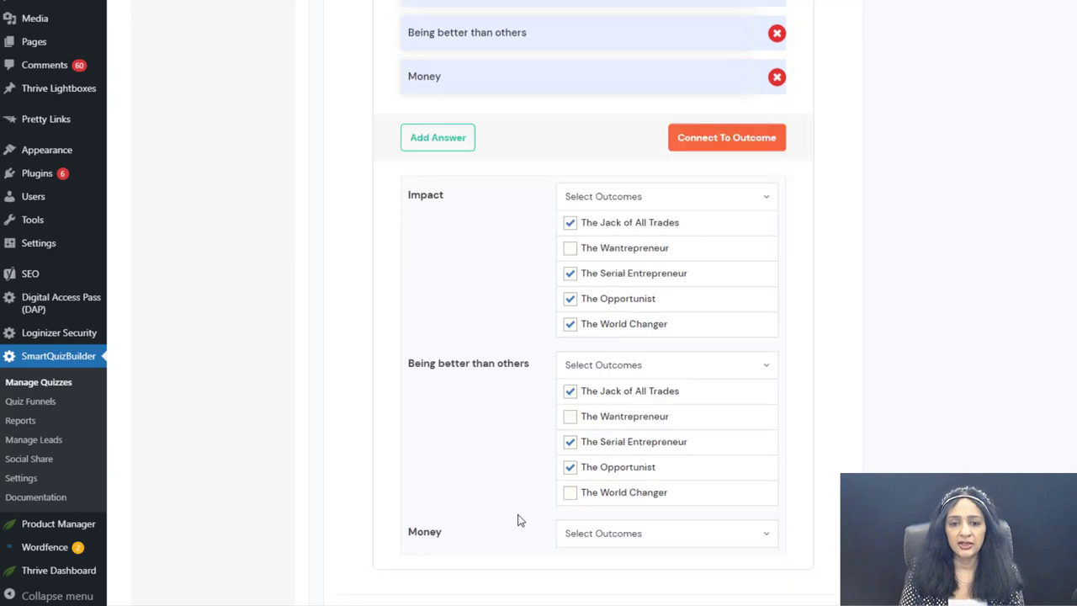
pyautogui.scroll(7, 517, 517)
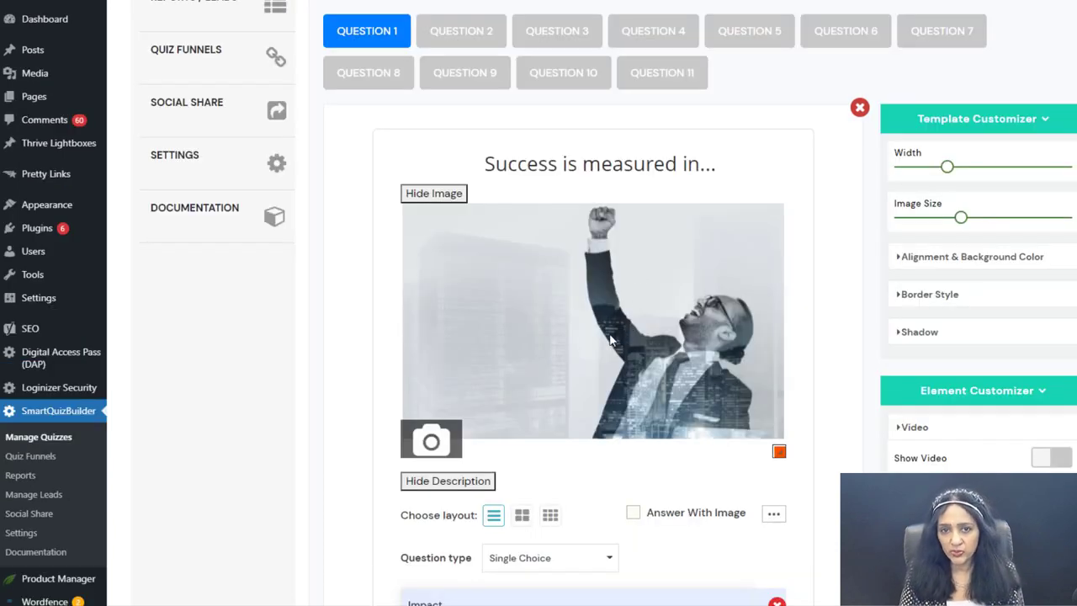
pyautogui.click(461, 30)
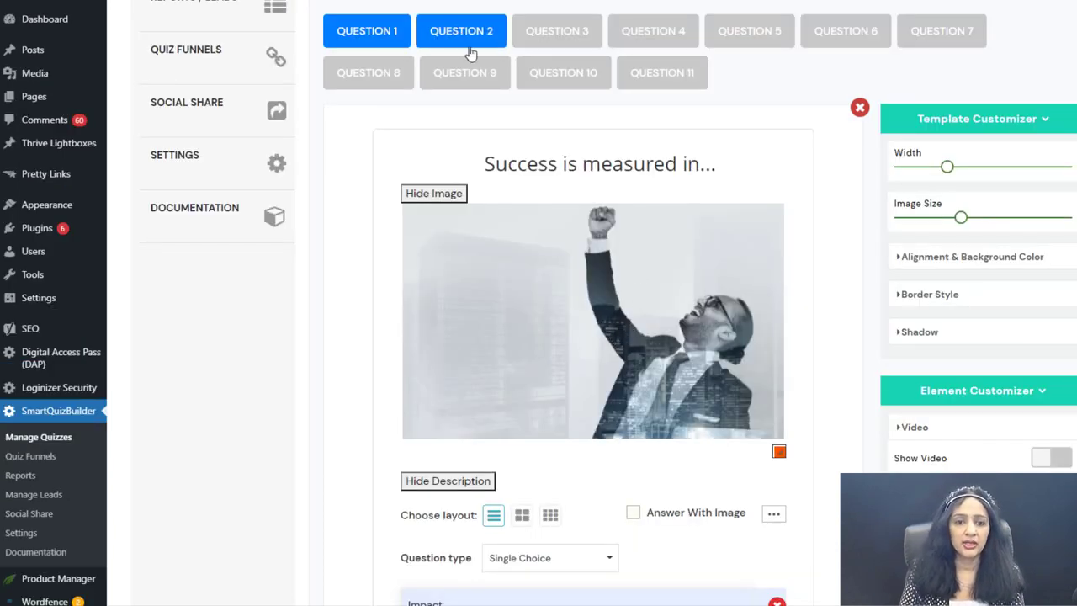
pyautogui.scroll(-3, 560, 351)
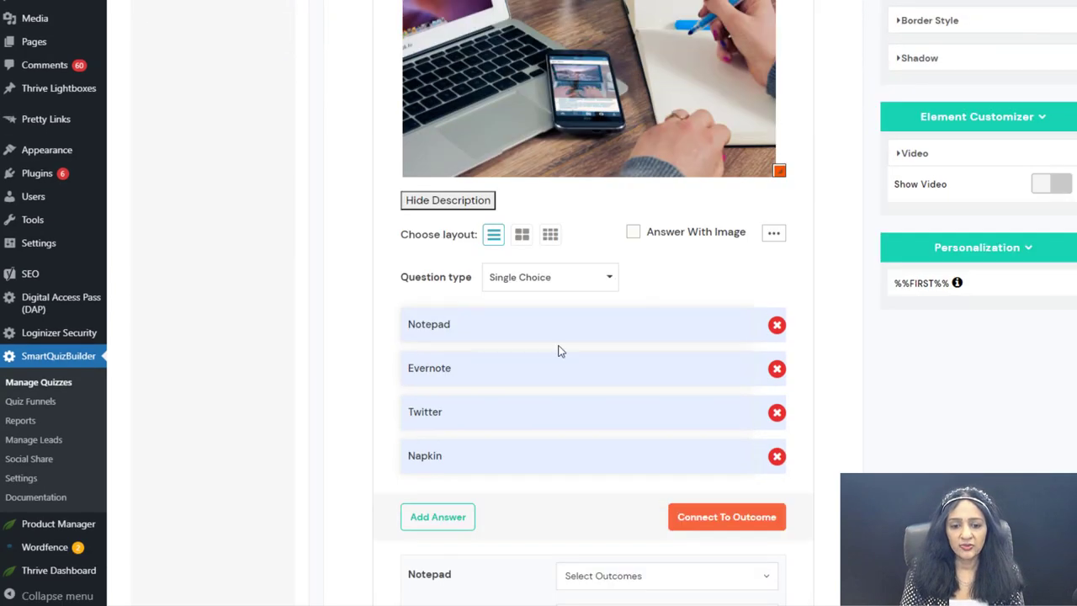
pyautogui.scroll(-2, 707, 406)
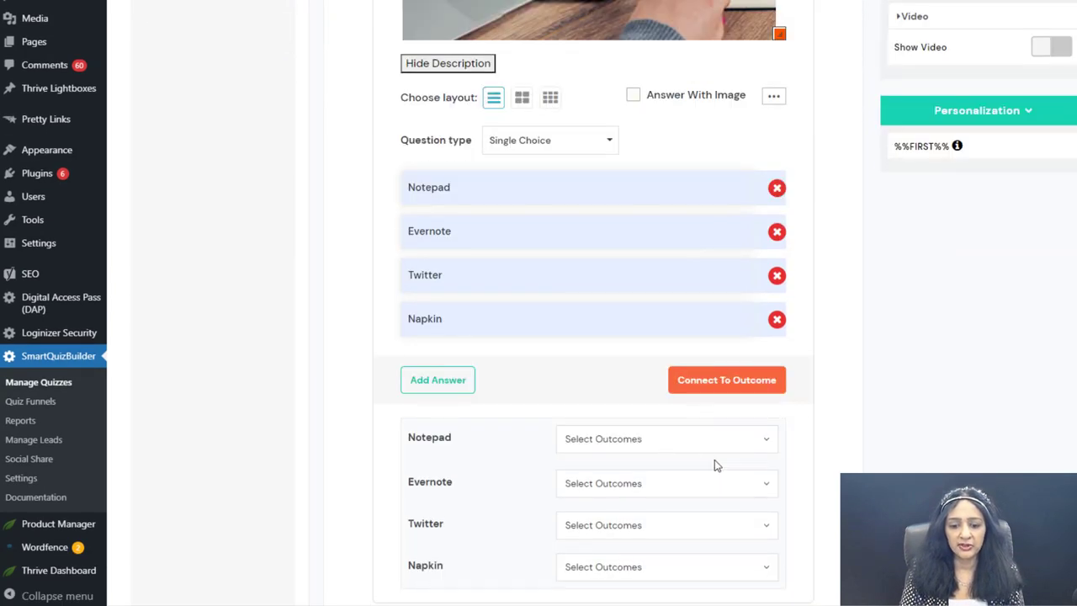
pyautogui.click(712, 445)
pyautogui.scroll(6, 475, 244)
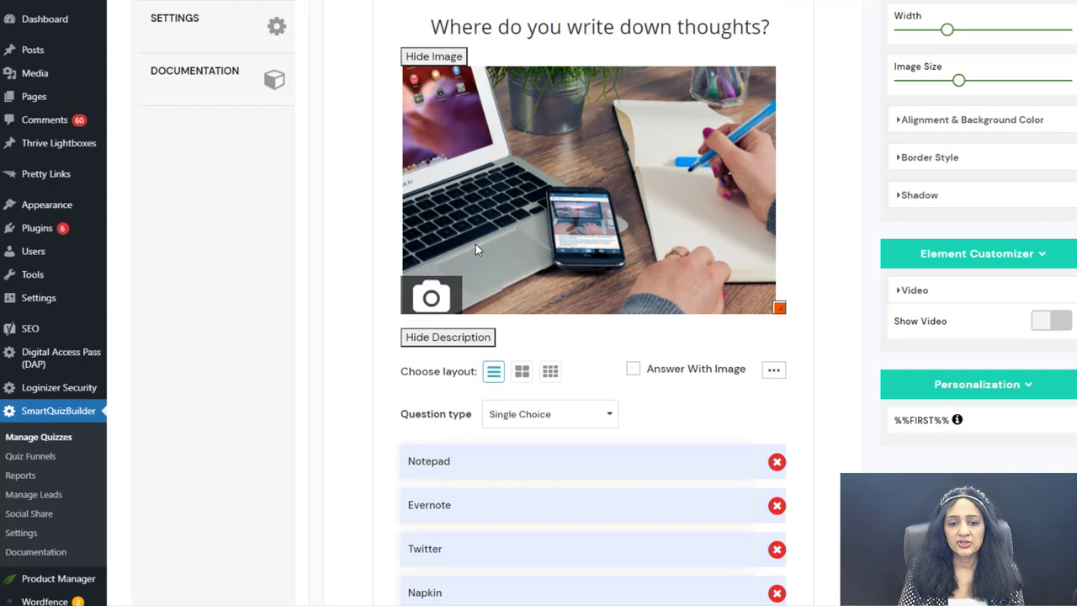
# Open question 9, Risk is..., and check which outcome its first answer leads to.
pyautogui.click(619, 281)
pyautogui.click(470, 284)
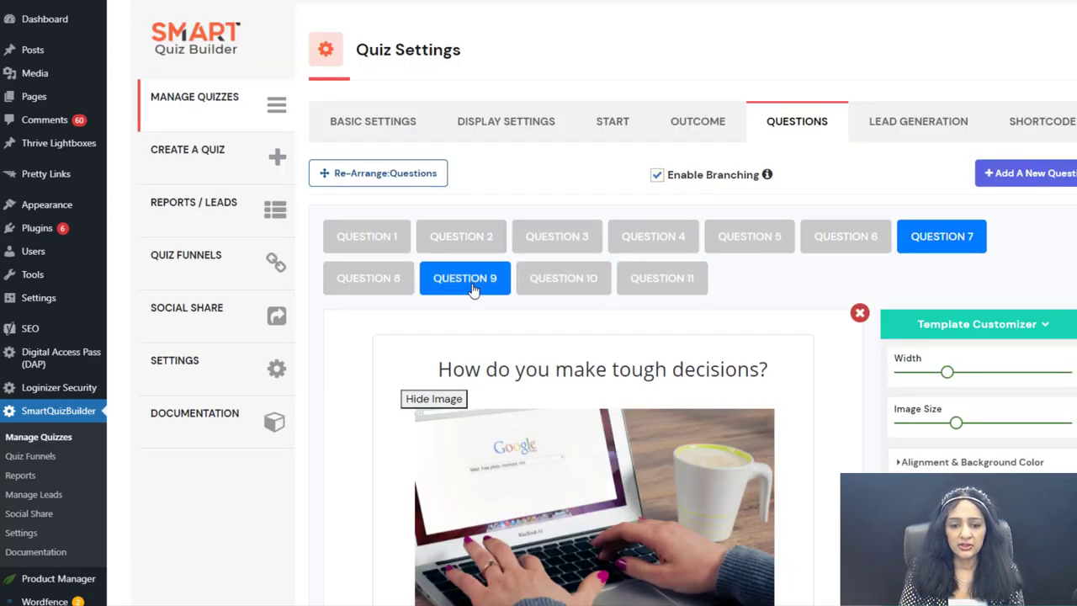
pyautogui.scroll(-6, 816, 433)
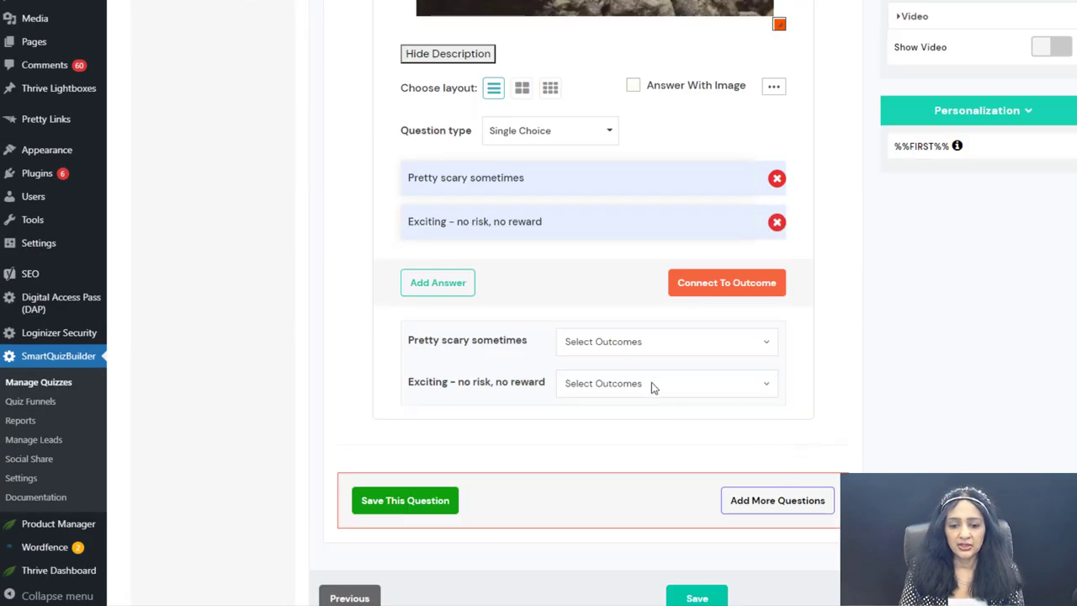
pyautogui.click(649, 340)
pyautogui.scroll(6, 699, 189)
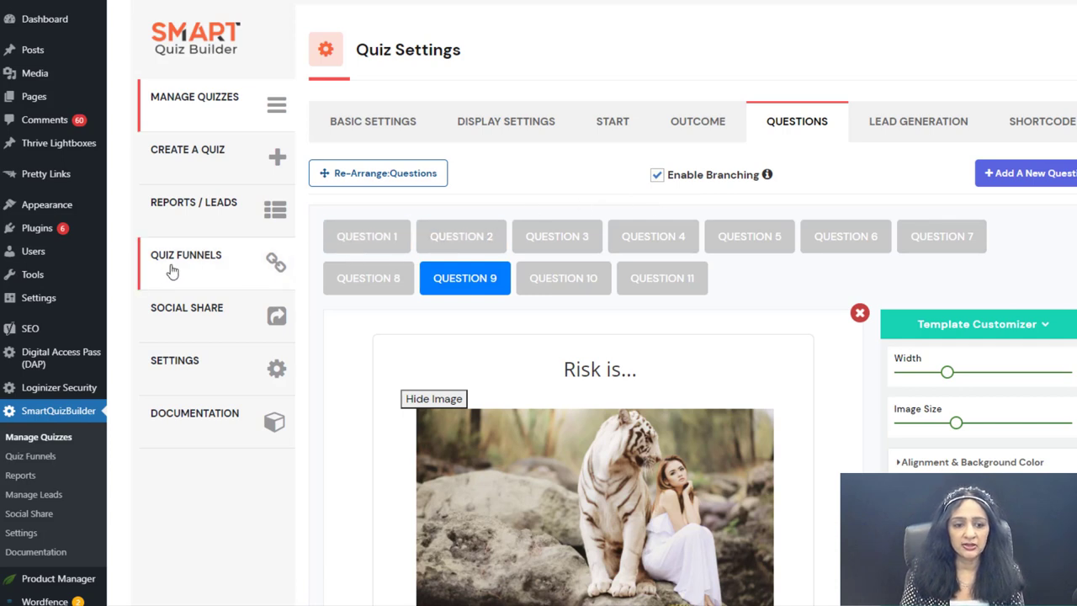
pyautogui.scroll(1, 883, 152)
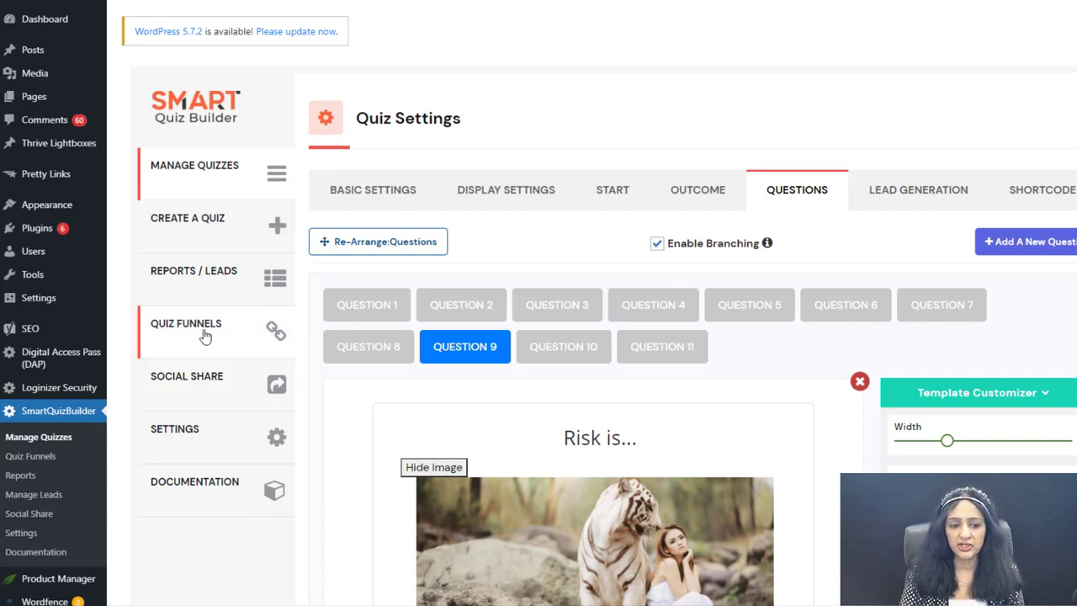
# View the opt-in screen, then copy the shortcode [SmartQuizBuilder id=219][/SmartQuizBuilder].
pyautogui.click(915, 193)
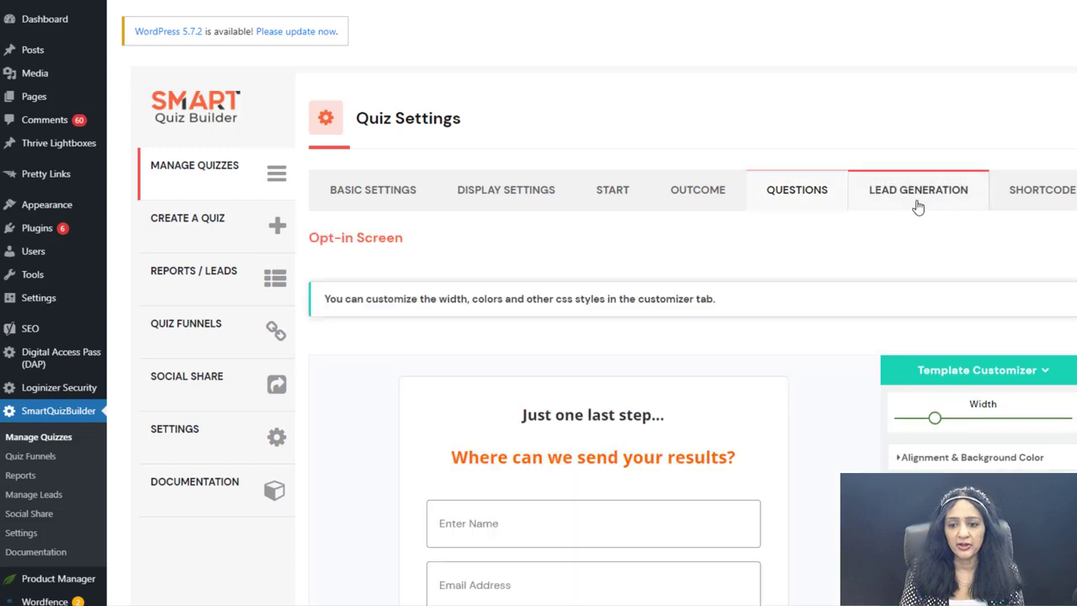
pyautogui.scroll(-2, 895, 260)
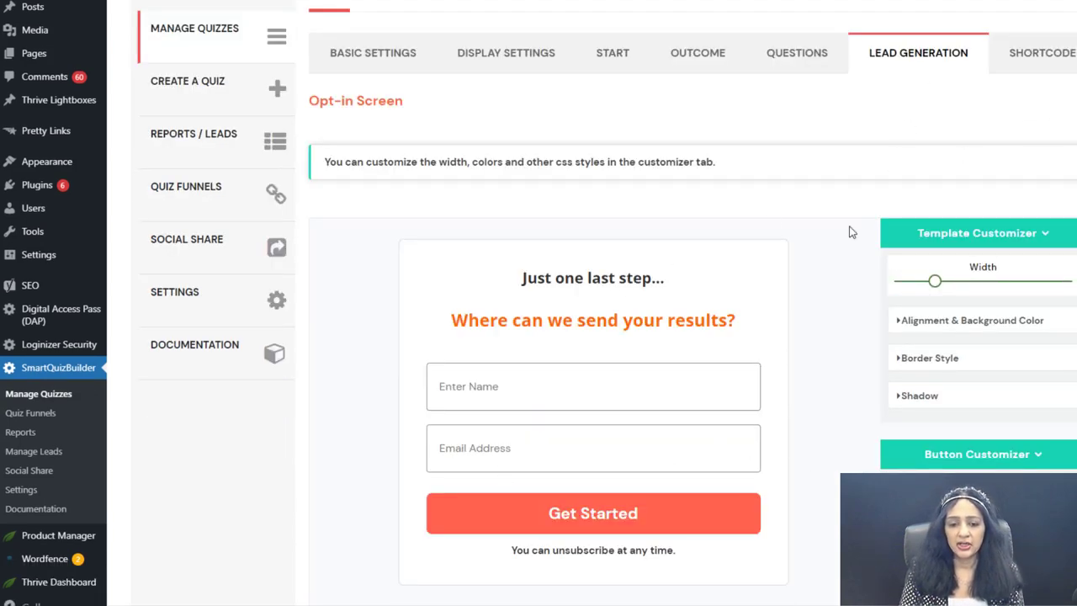
pyautogui.click(1035, 63)
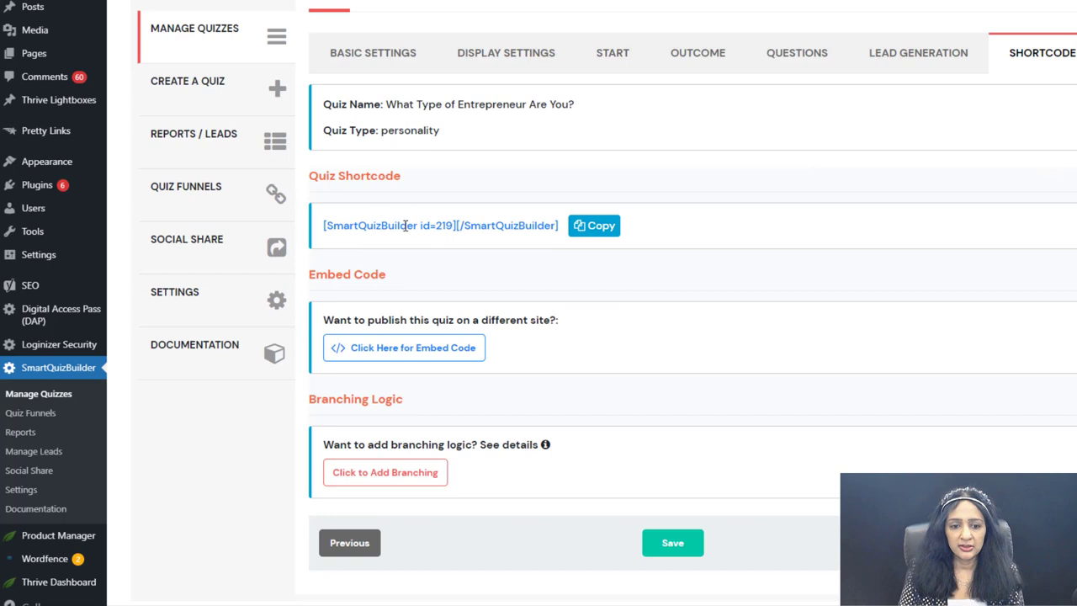
pyautogui.click(609, 234)
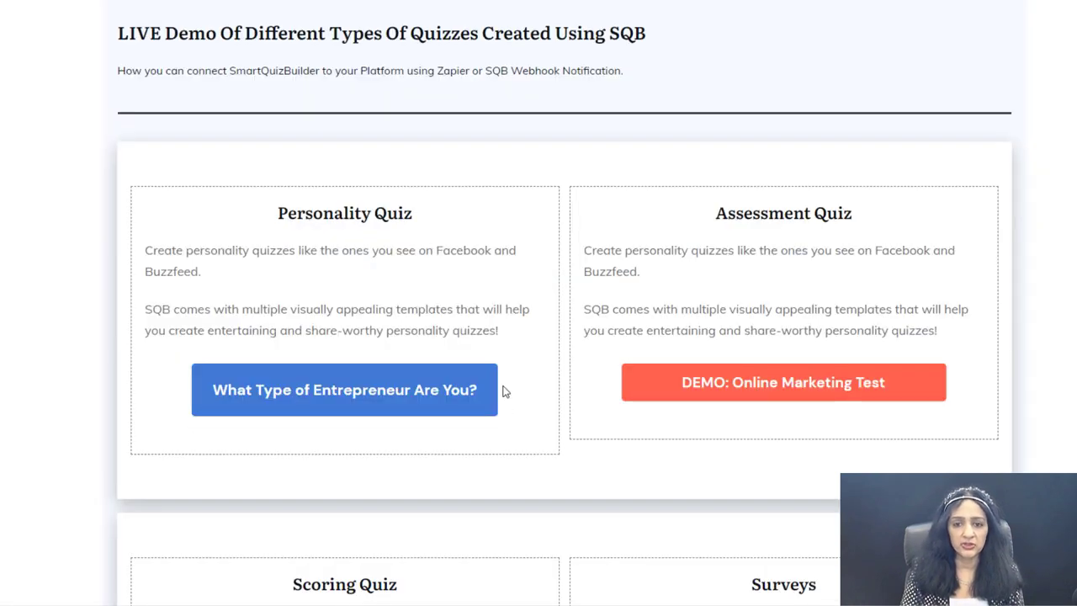
pyautogui.click(306, 401)
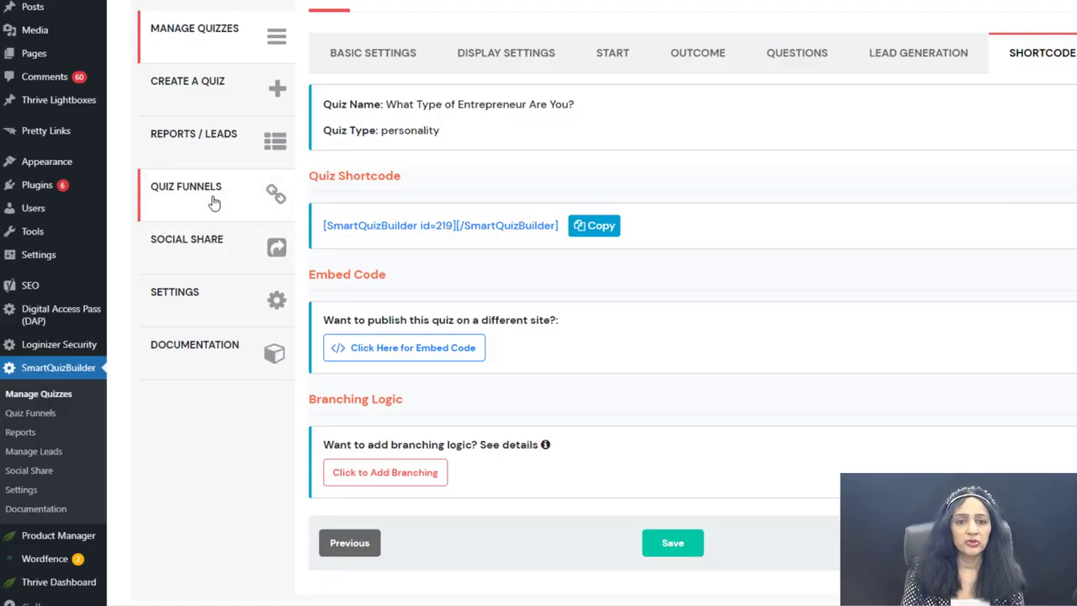
# Open the quiz funnel, shift the Do you plan ahead? node, and zoom out to the first question.
pyautogui.click(215, 198)
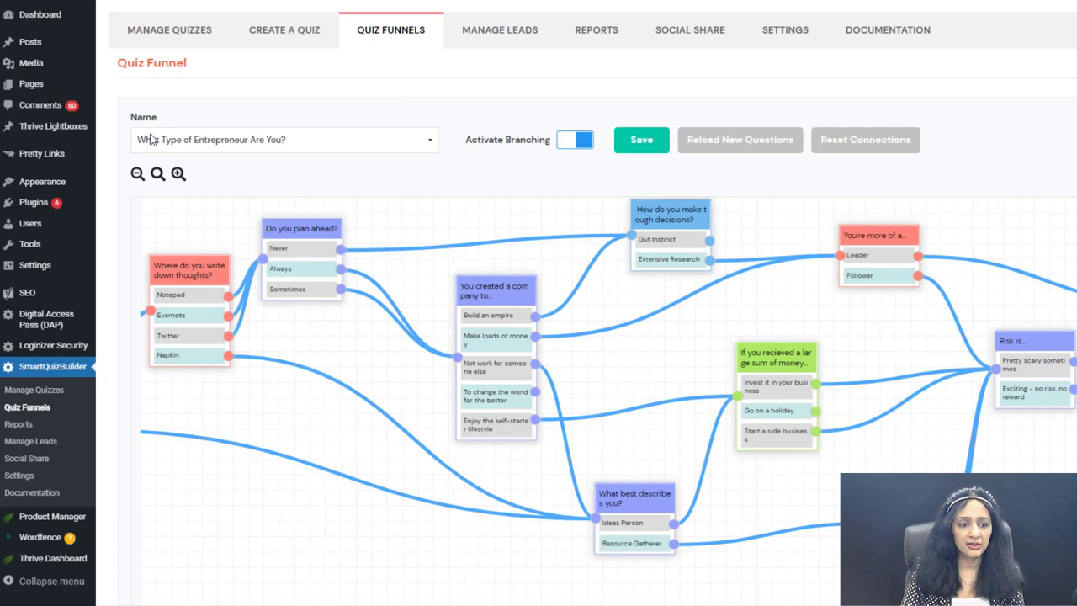
pyautogui.click(281, 141)
pyautogui.click(281, 140)
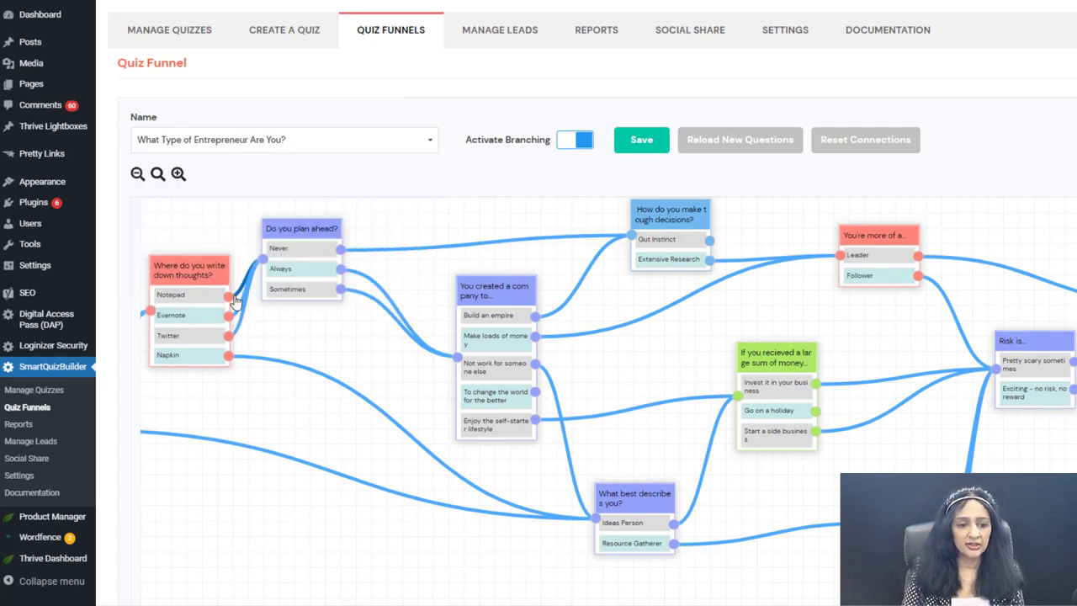
pyautogui.moveTo(282, 252); pyautogui.dragTo(330, 275)
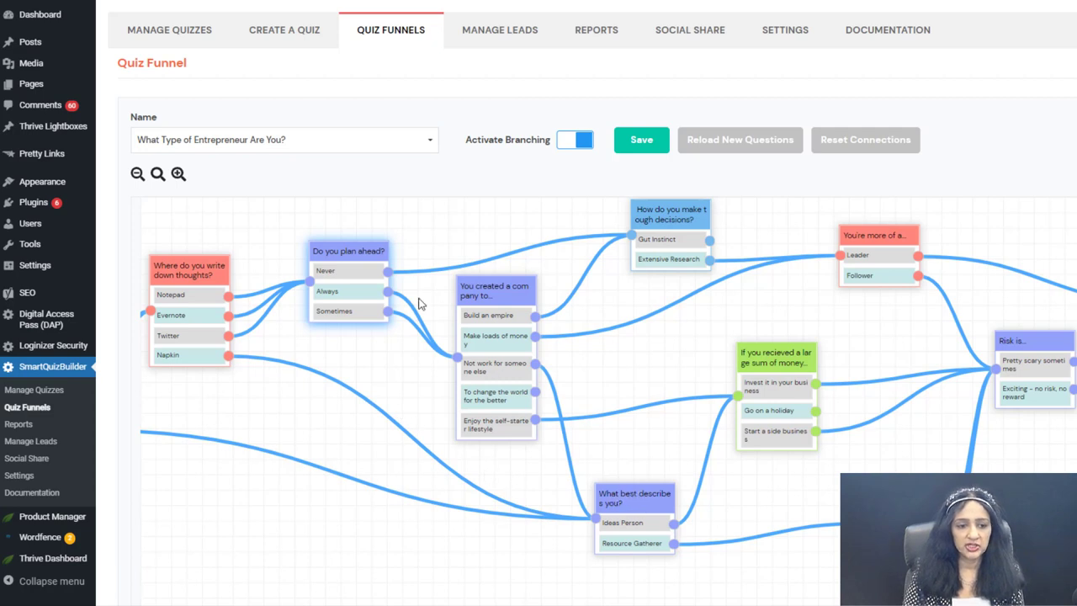
pyautogui.click(137, 174)
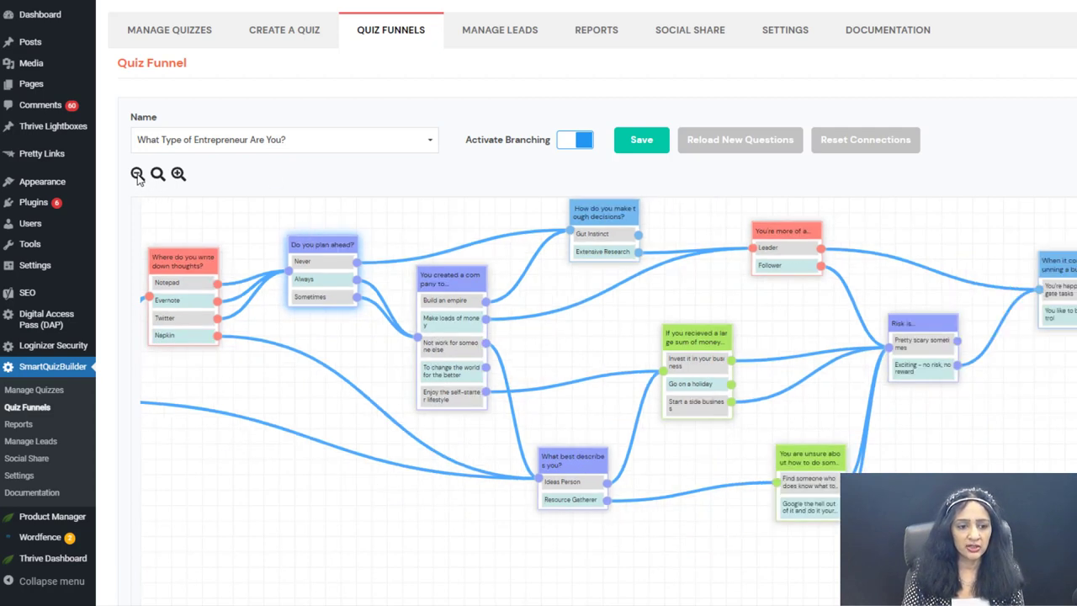
pyautogui.click(137, 174)
pyautogui.moveTo(335, 323); pyautogui.dragTo(447, 357)
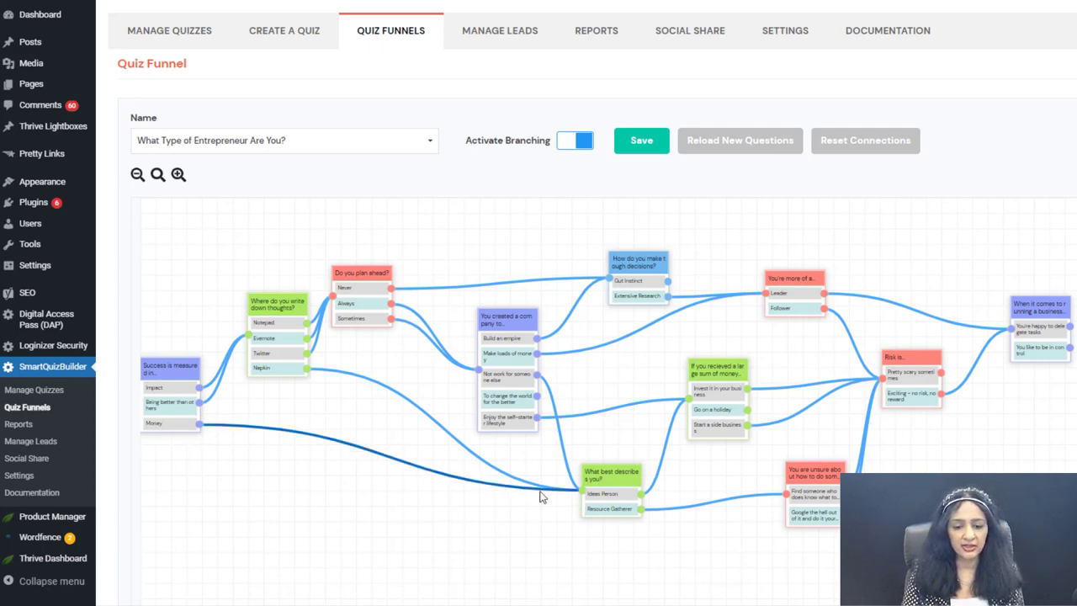
# Replace the Money→Ideas Person link with Money→What best describes you? and reposition the Success node.
pyautogui.click(224, 425)
pyautogui.click(224, 432)
pyautogui.moveTo(201, 424); pyautogui.dragTo(237, 395)
pyautogui.moveTo(249, 344); pyautogui.dragTo(249, 342)
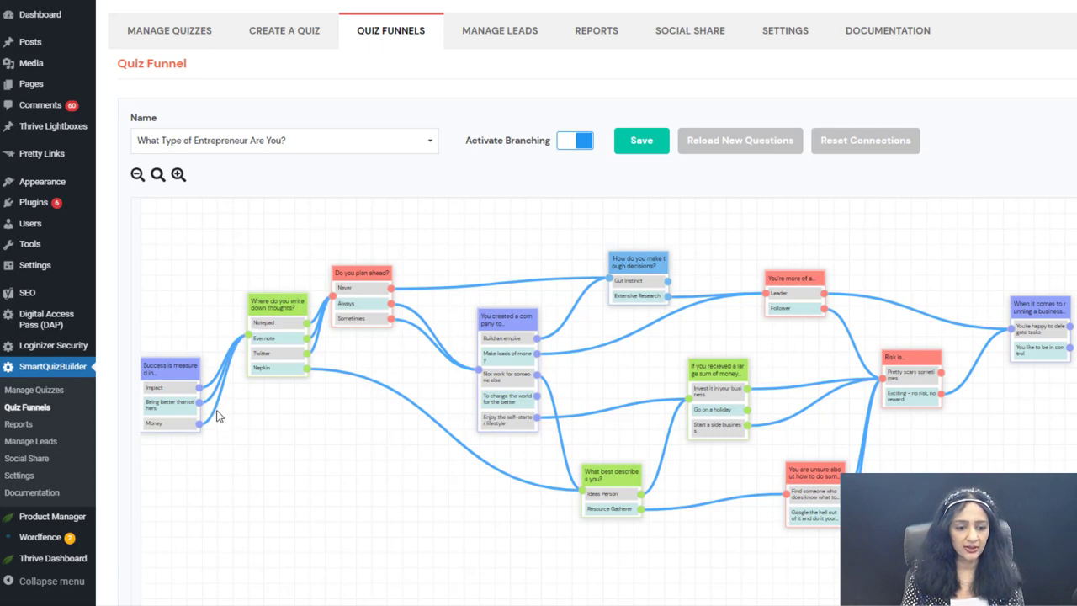
pyautogui.moveTo(201, 424); pyautogui.dragTo(581, 491)
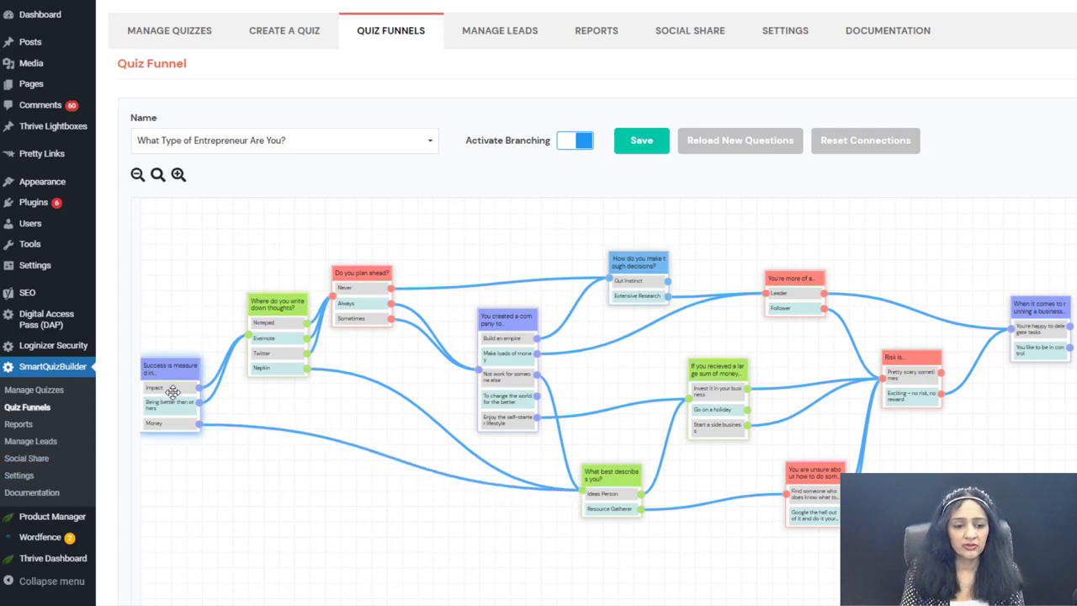
pyautogui.moveTo(173, 392); pyautogui.dragTo(181, 387)
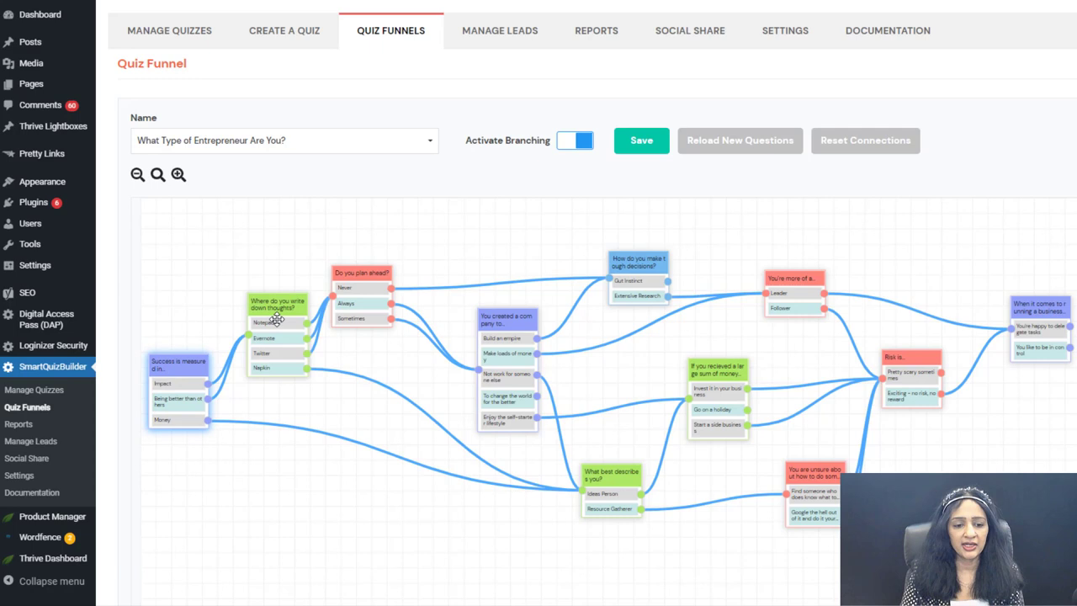
pyautogui.moveTo(179, 396); pyautogui.dragTo(180, 388)
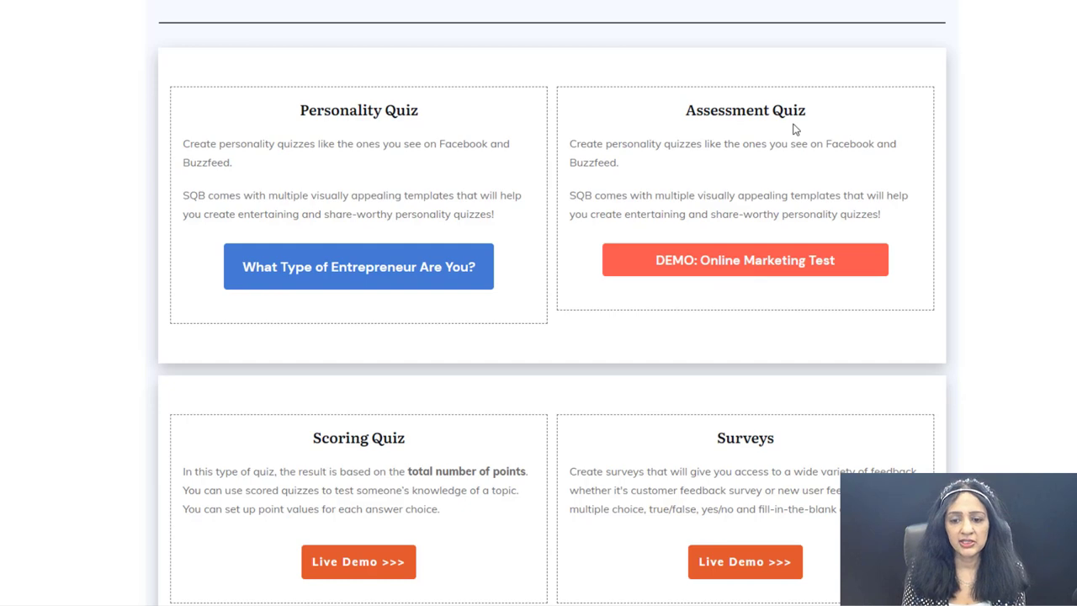
# Start the Online Marketing Test and answer the SEO, sales funnel and True/False questions.
pyautogui.click(743, 274)
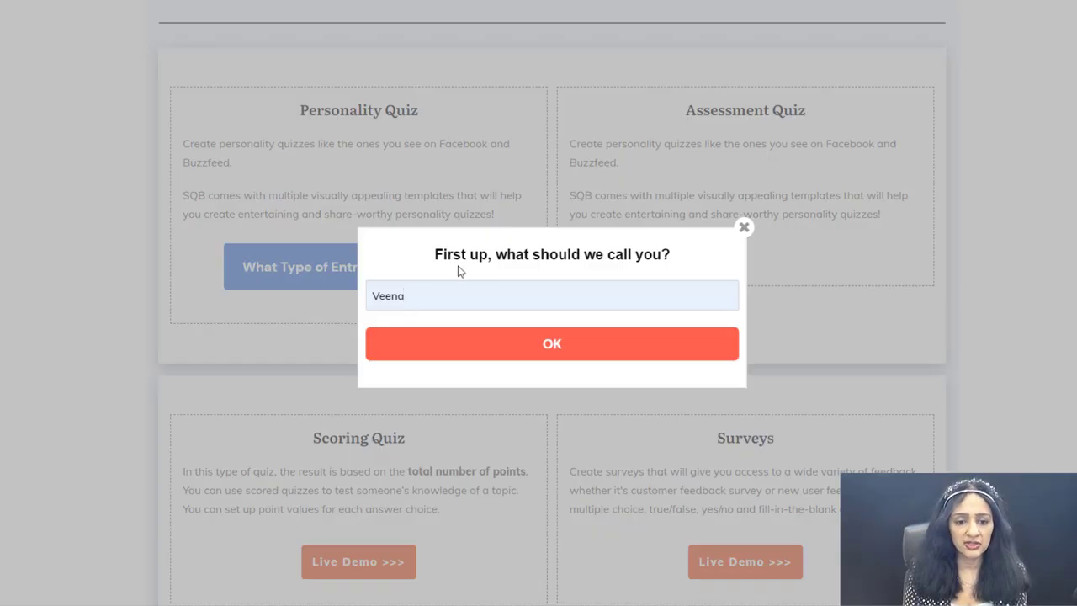
pyautogui.click(567, 355)
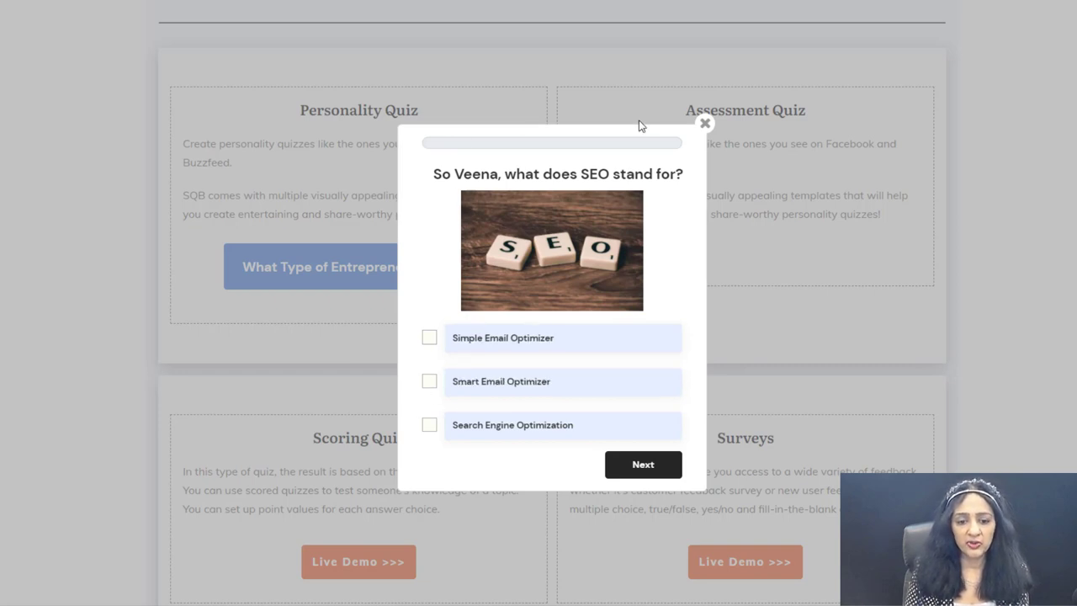
pyautogui.click(433, 427)
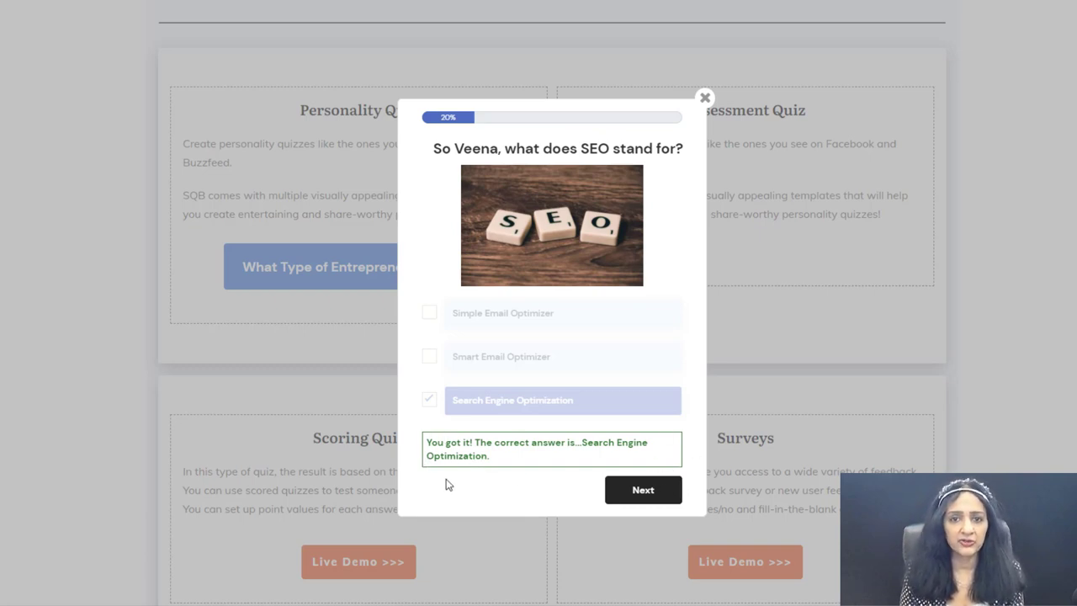
pyautogui.click(622, 490)
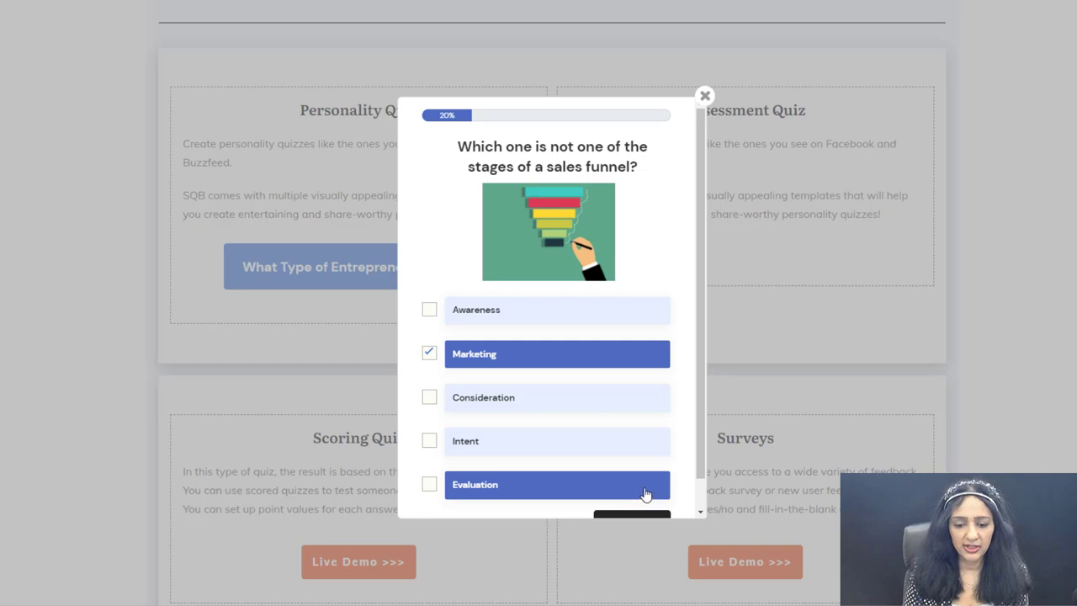
pyautogui.click(659, 502)
pyautogui.scroll(-1, 673, 486)
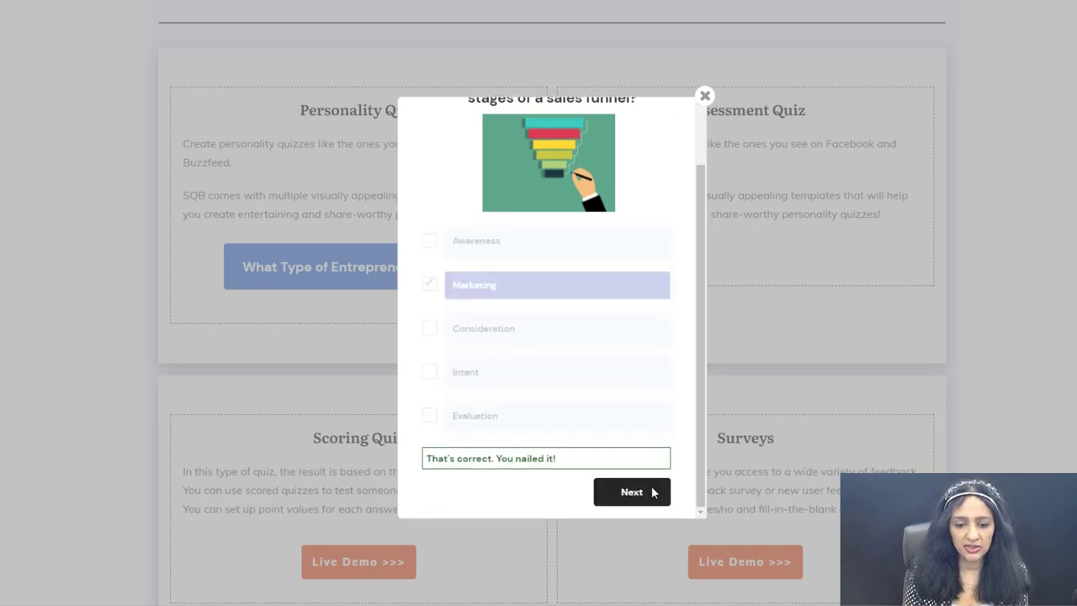
pyautogui.click(648, 490)
pyautogui.click(626, 458)
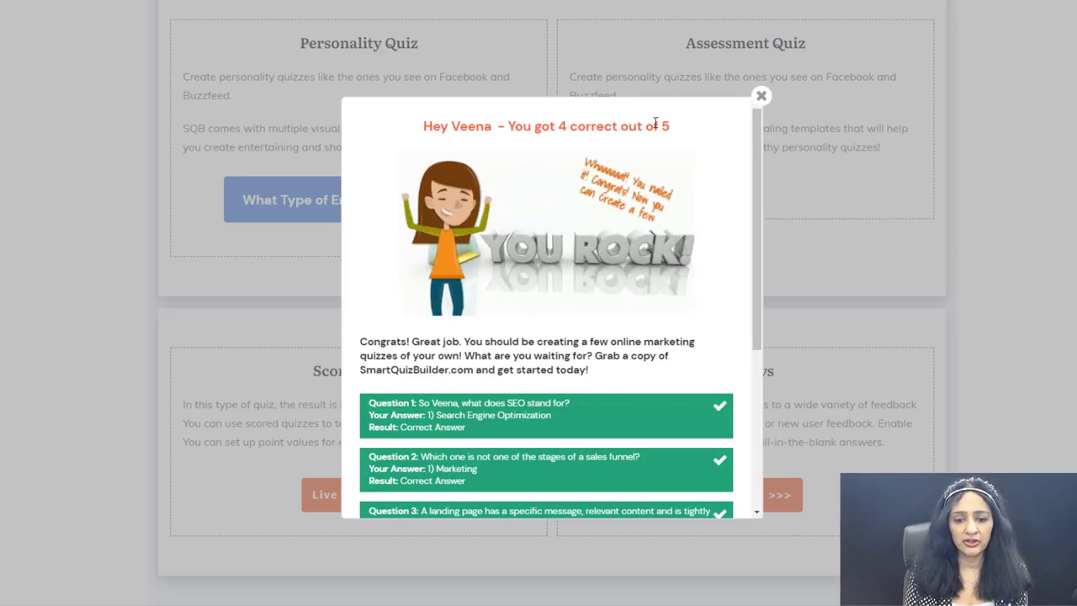
# Review the 4-out-of-5 results and retake the quiz.
pyautogui.scroll(-1, 757, 188)
pyautogui.moveTo(758, 181); pyautogui.dragTo(757, 311)
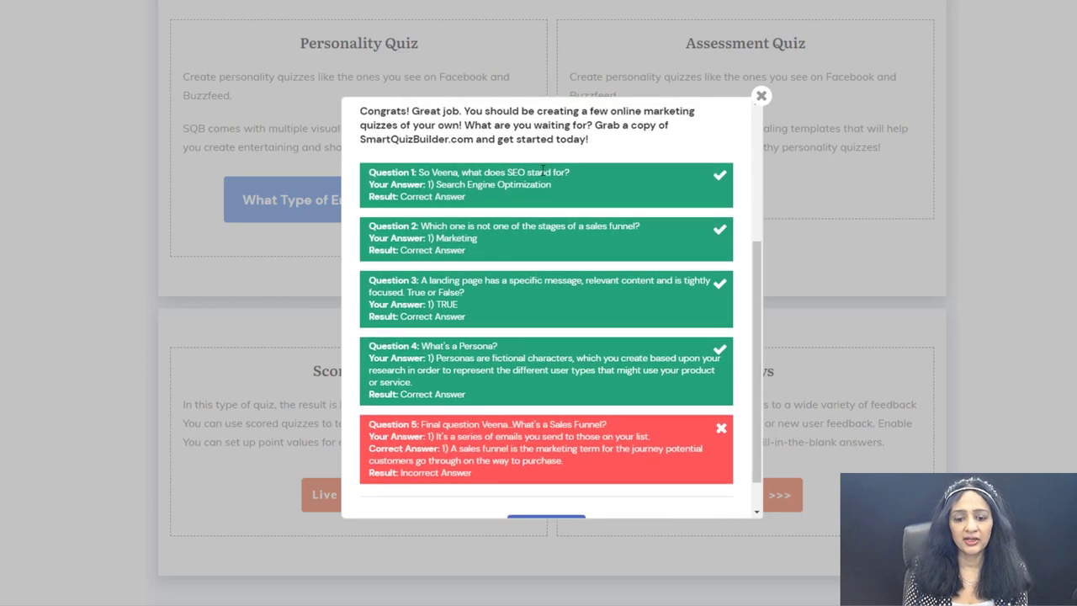
pyautogui.scroll(-1, 421, 472)
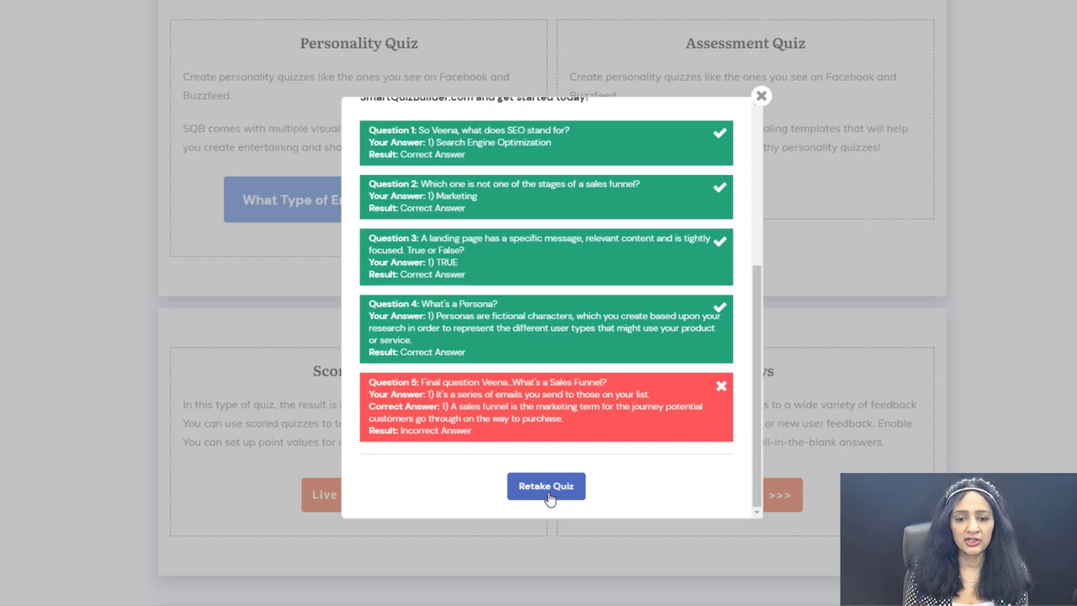
pyautogui.click(546, 488)
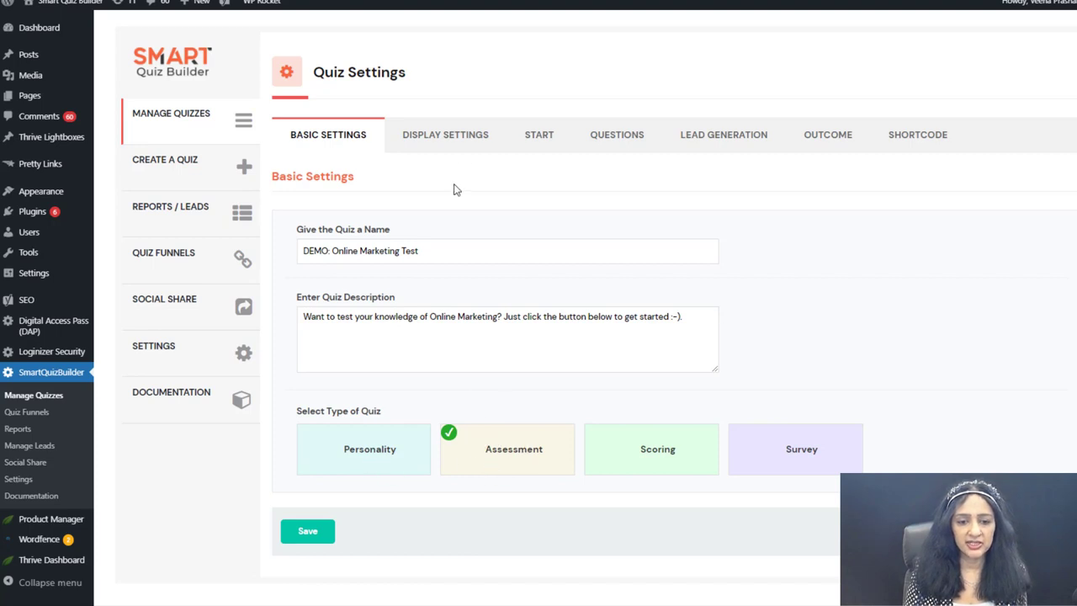
# Scroll through the Display Settings and check the choices for where correct answers appear.
pyautogui.click(460, 139)
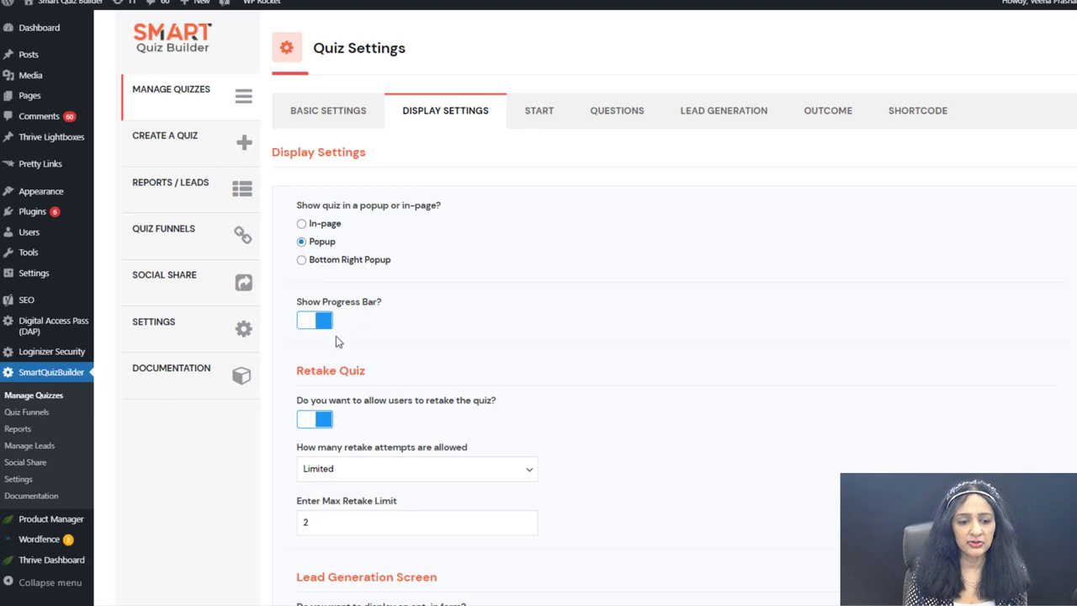
pyautogui.scroll(-1, 477, 358)
pyautogui.scroll(-1, 485, 356)
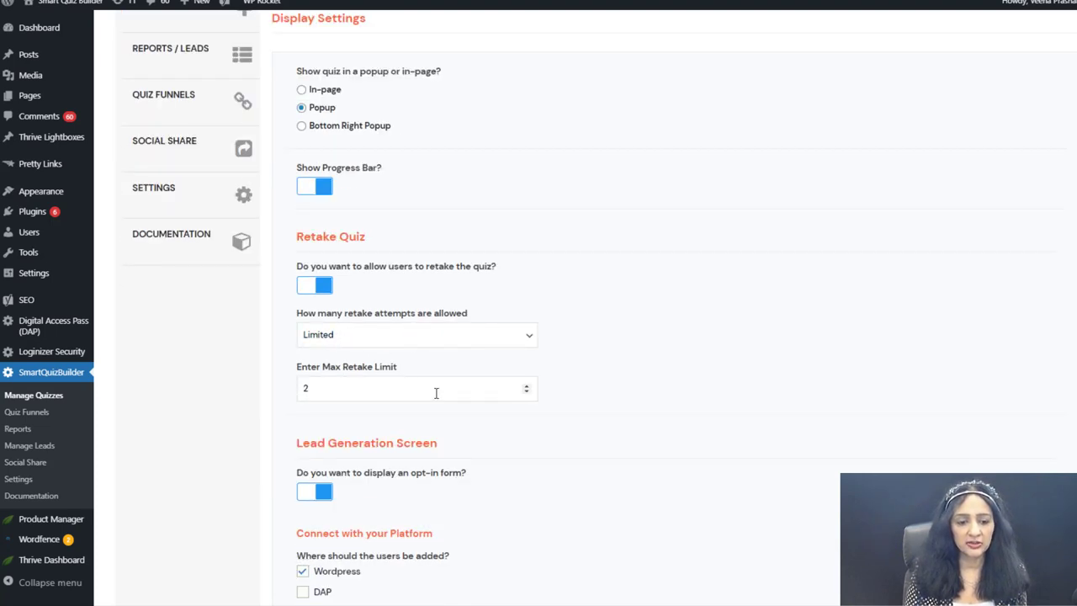
pyautogui.scroll(-2, 751, 387)
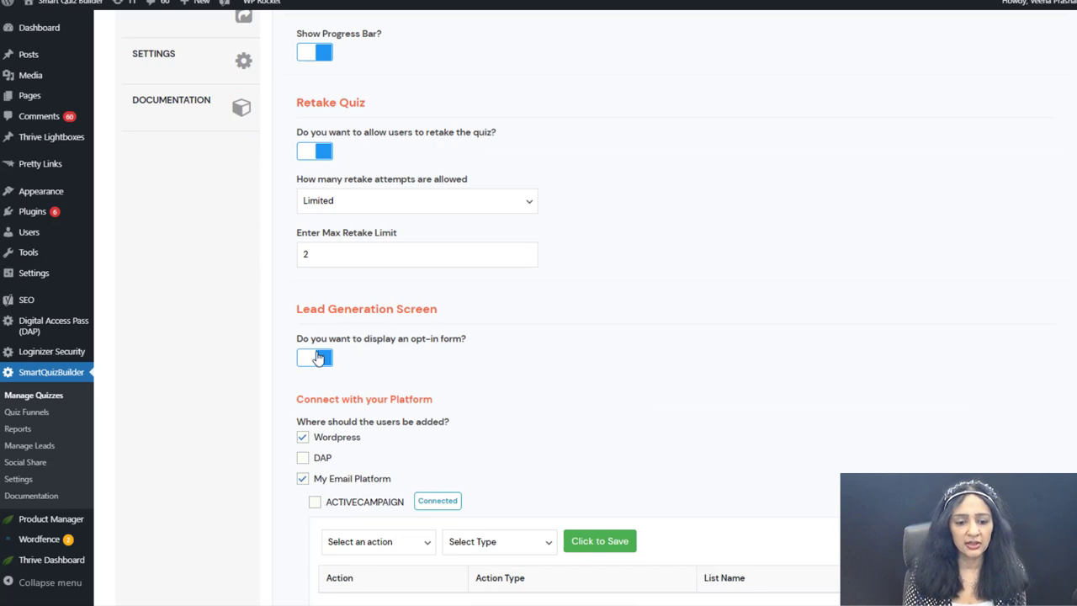
pyautogui.scroll(-1, 320, 360)
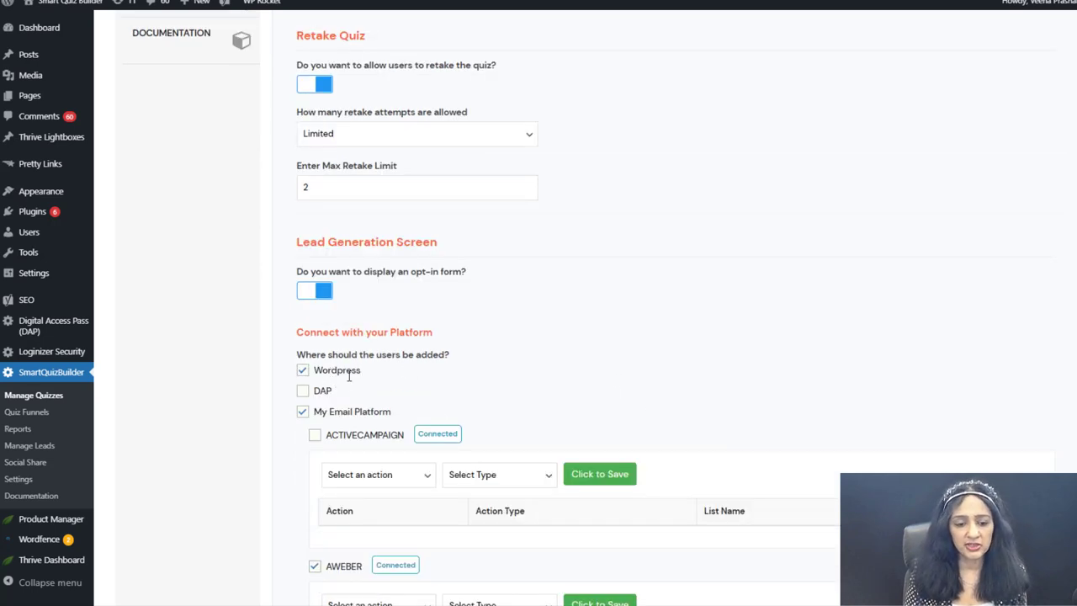
pyautogui.scroll(-2, 569, 380)
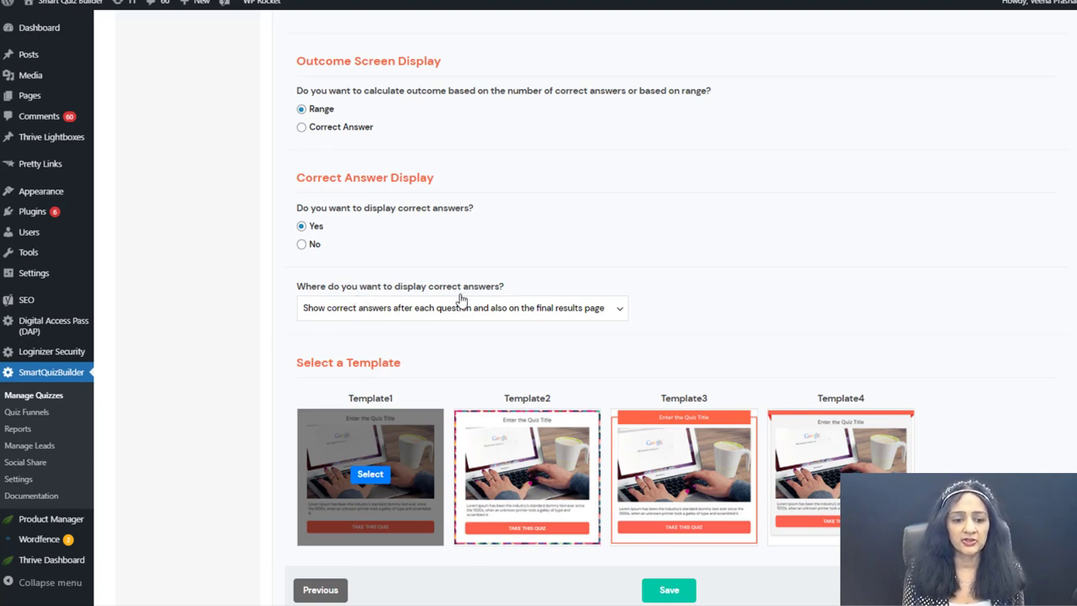
pyautogui.click(389, 313)
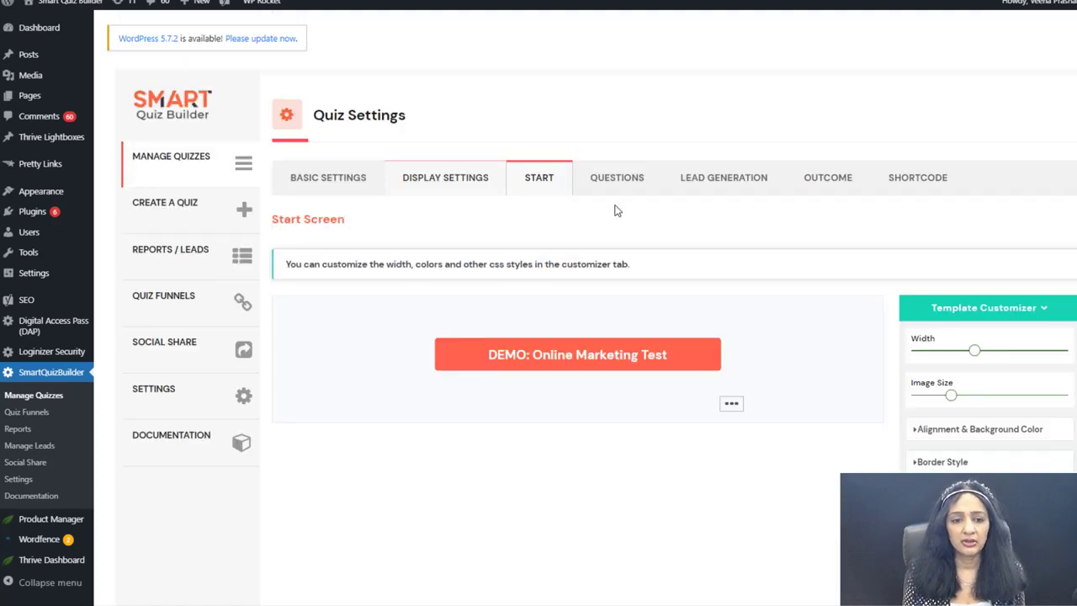
# Check the start screen's template choices and start button text, leaving both unchanged.
pyautogui.scroll(-1, 551, 127)
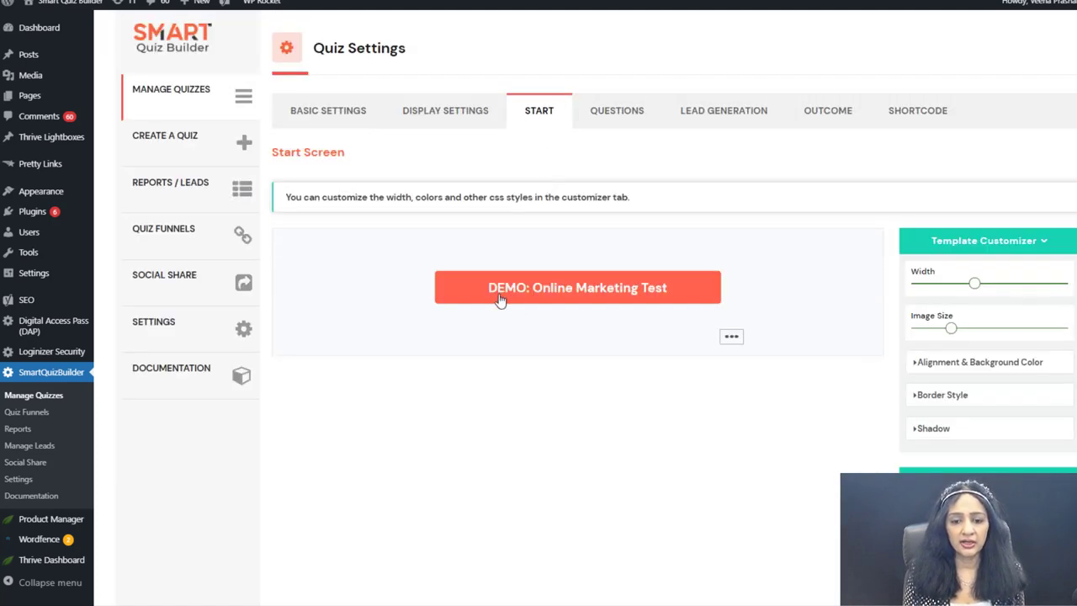
pyautogui.click(732, 335)
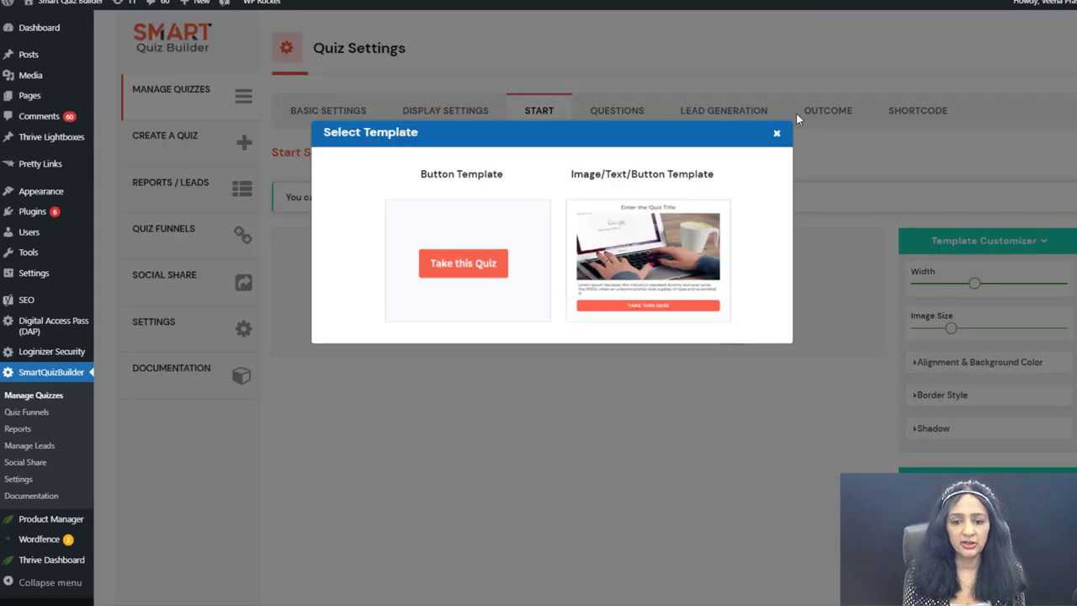
pyautogui.click(777, 134)
pyautogui.click(645, 287)
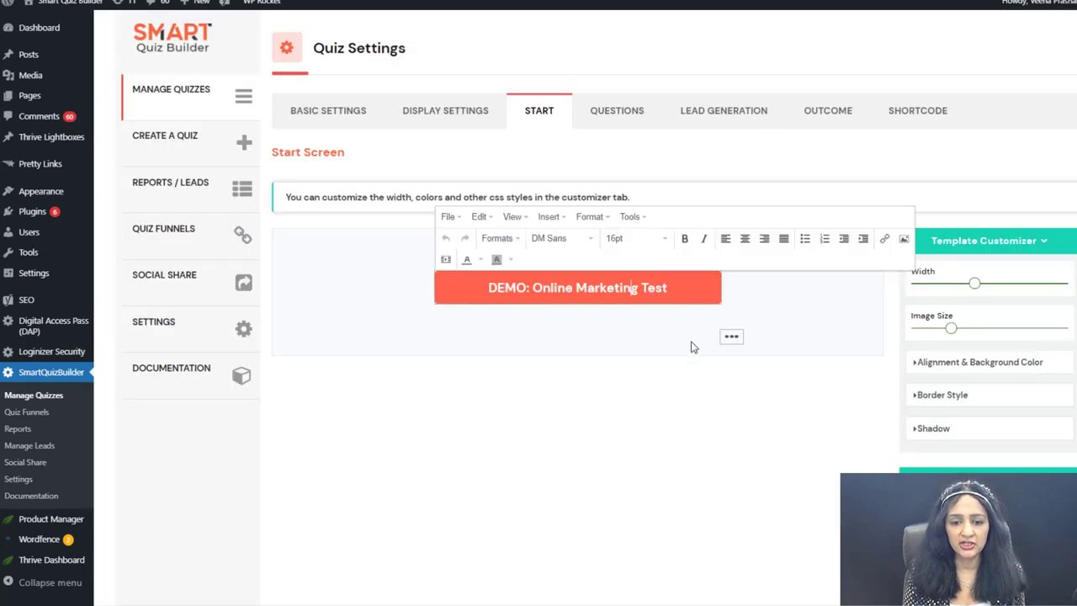
# Step through Questions 1 to 5, highlighting %%FIRST%% in the final Sales Funnel question's title.
pyautogui.click(640, 120)
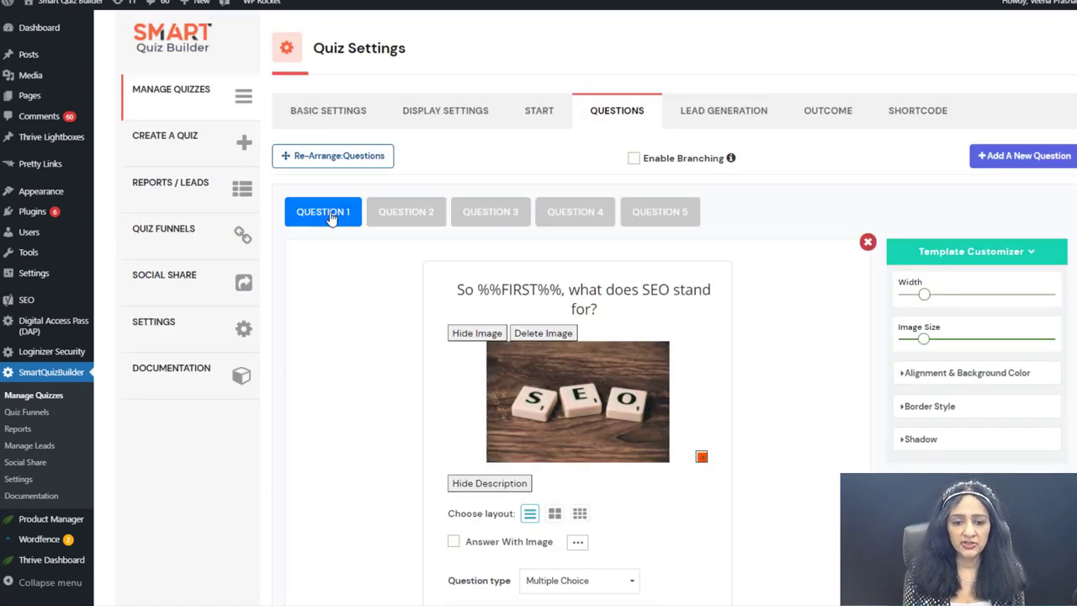
pyautogui.scroll(-2, 818, 155)
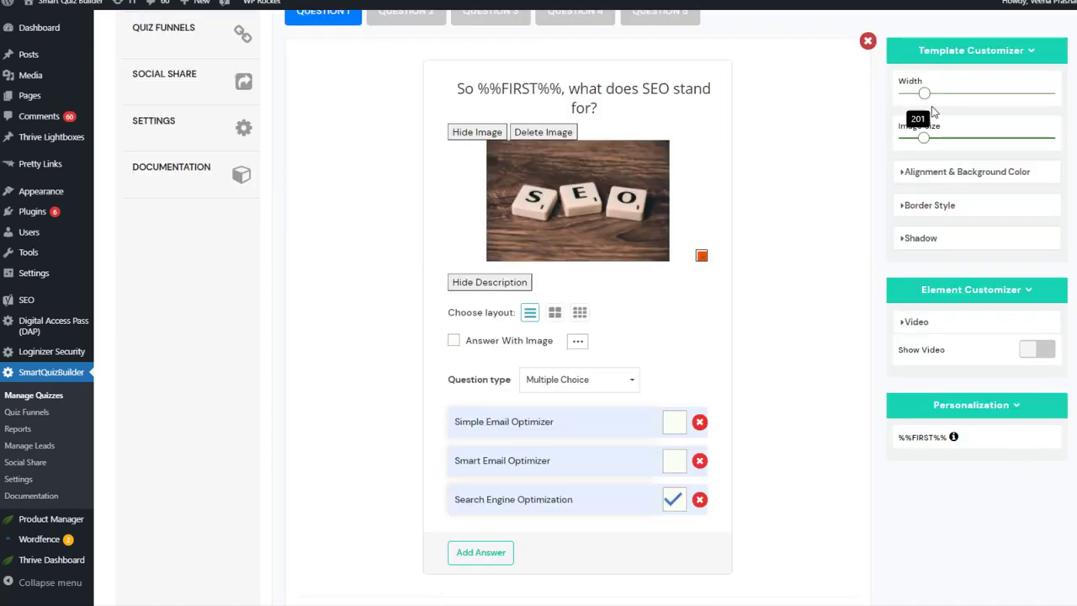
pyautogui.scroll(1, 330, 399)
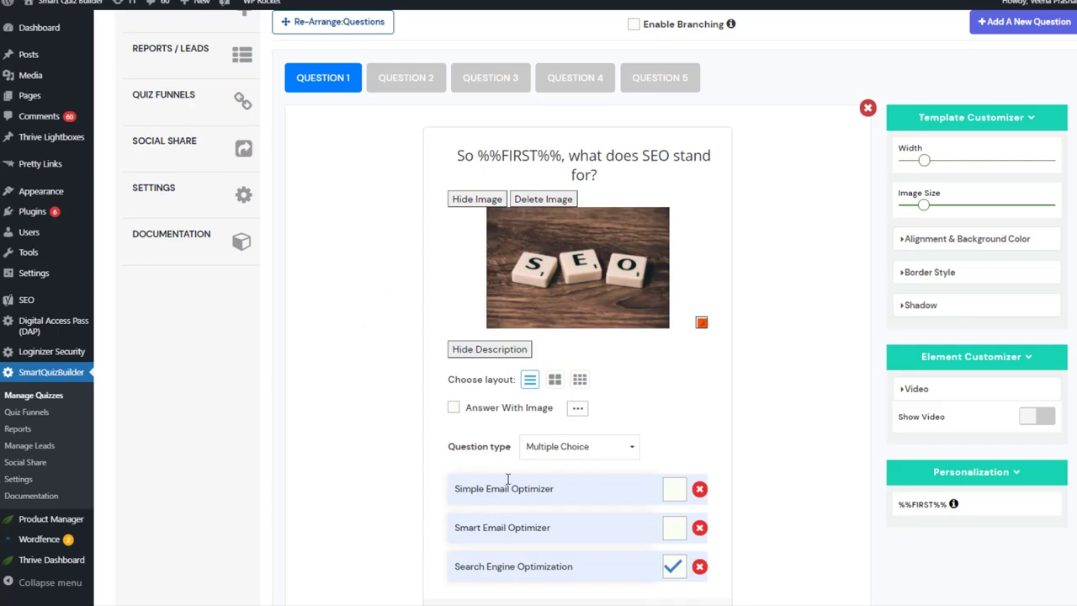
pyautogui.click(413, 81)
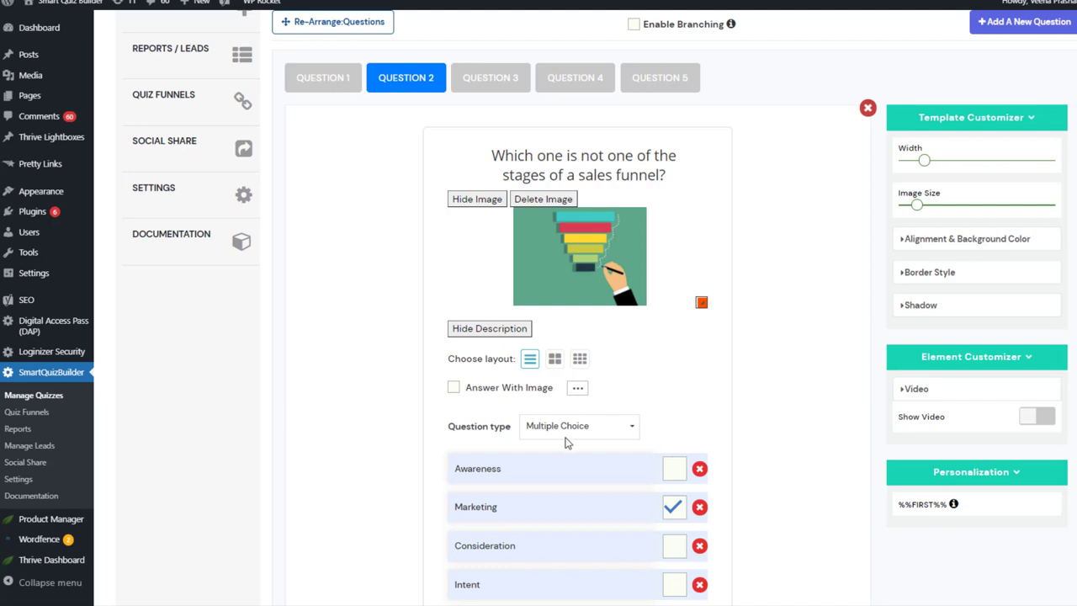
pyautogui.click(519, 80)
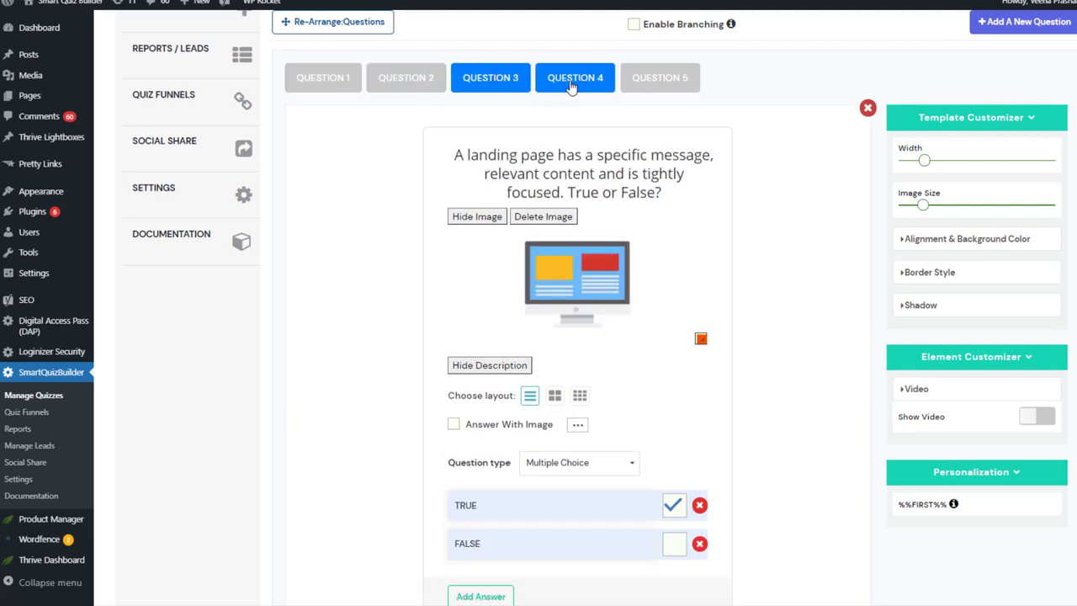
pyautogui.click(571, 85)
pyautogui.click(644, 84)
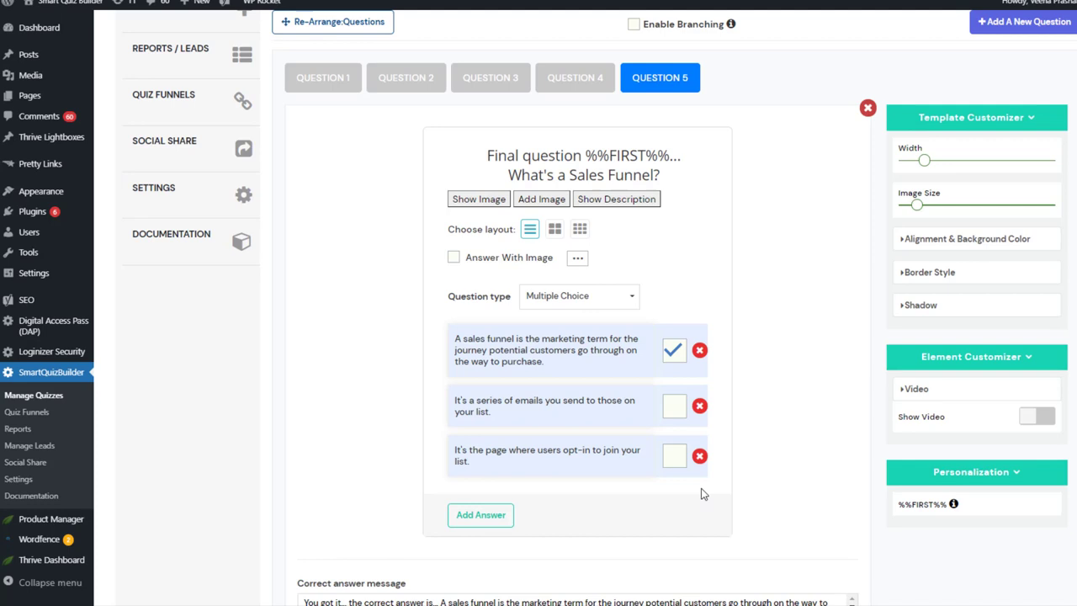
pyautogui.click(594, 156)
pyautogui.moveTo(587, 156); pyautogui.dragTo(671, 156)
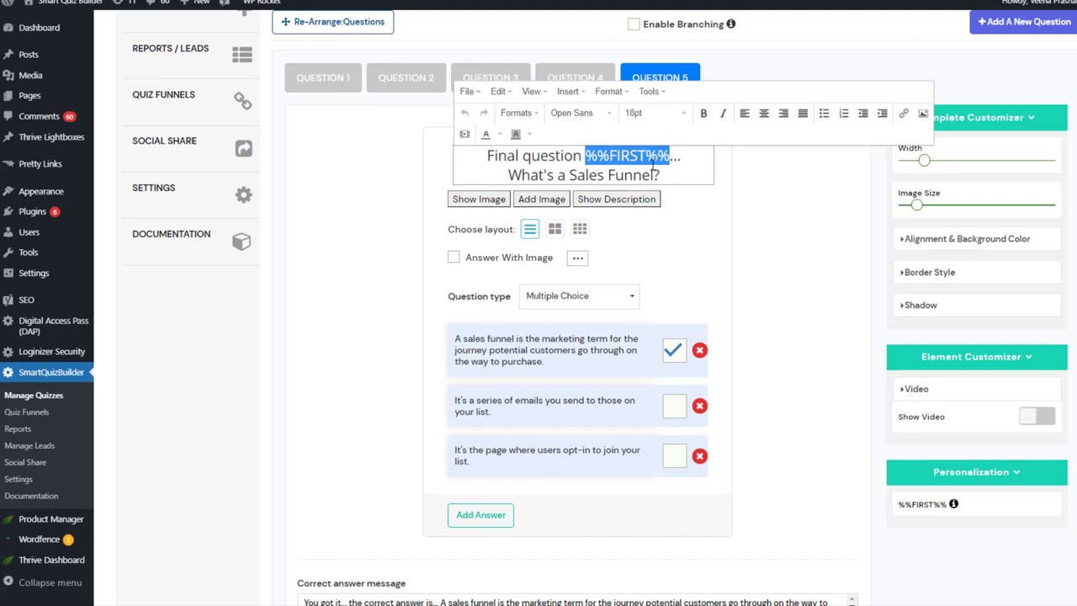
pyautogui.click(353, 277)
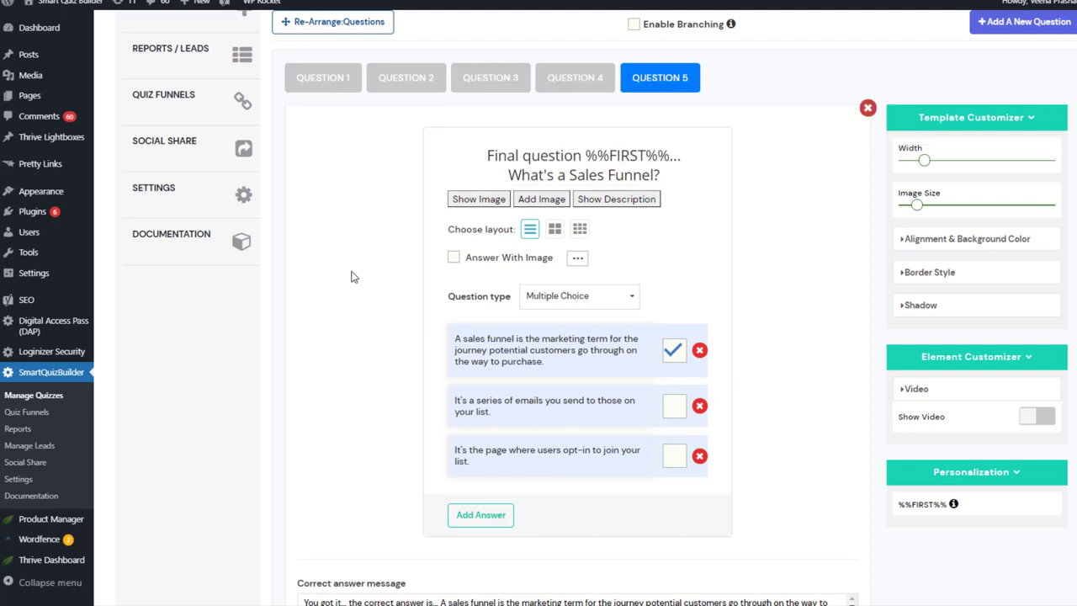
# Open the plugin settings and examine the first-name personalization prompt heading.
pyautogui.click(191, 198)
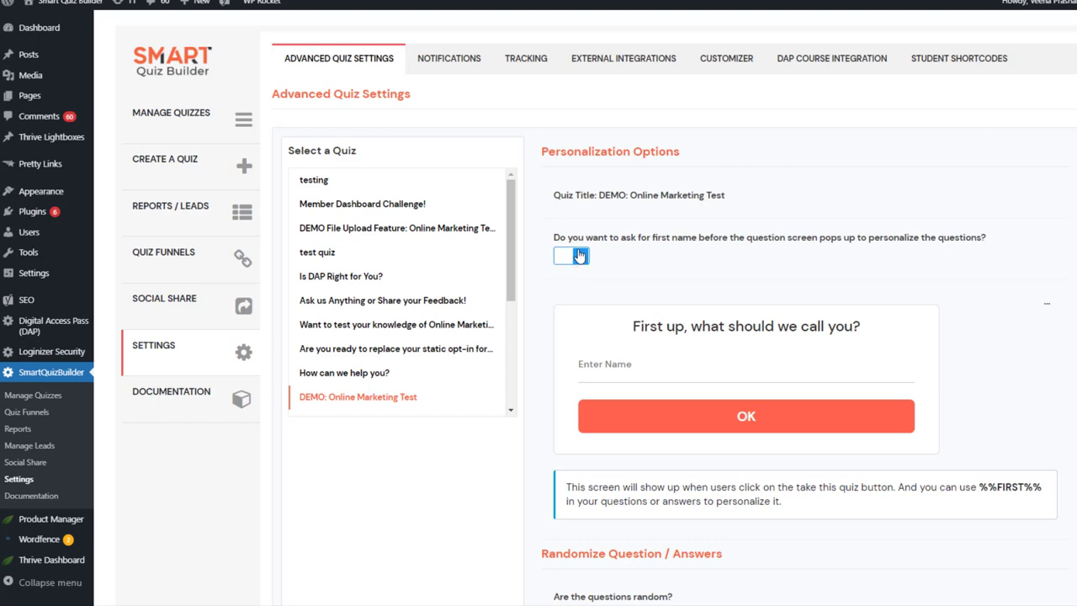
pyautogui.click(669, 328)
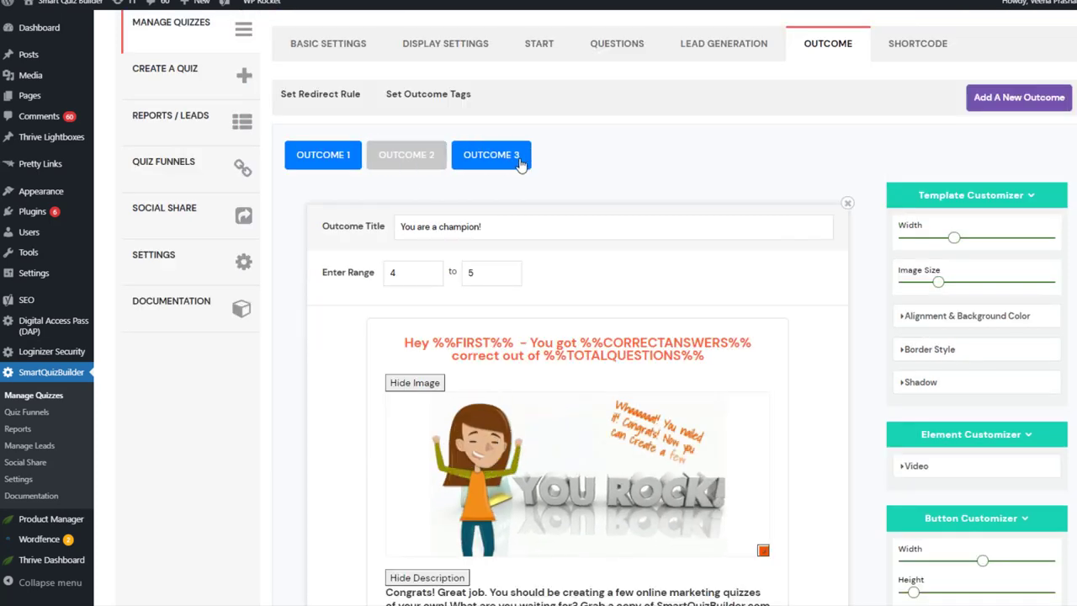
# Highlight %%FIRST%% in the Almost there outcome heading, then view the Getting Started outcome.
pyautogui.scroll(-1, 524, 161)
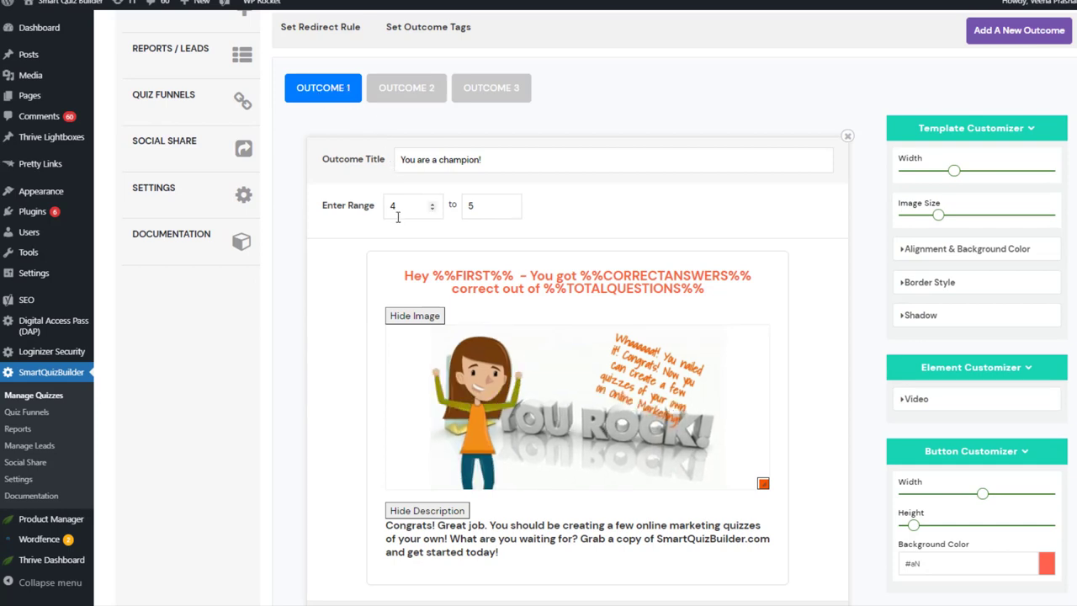
pyautogui.scroll(-1, 400, 212)
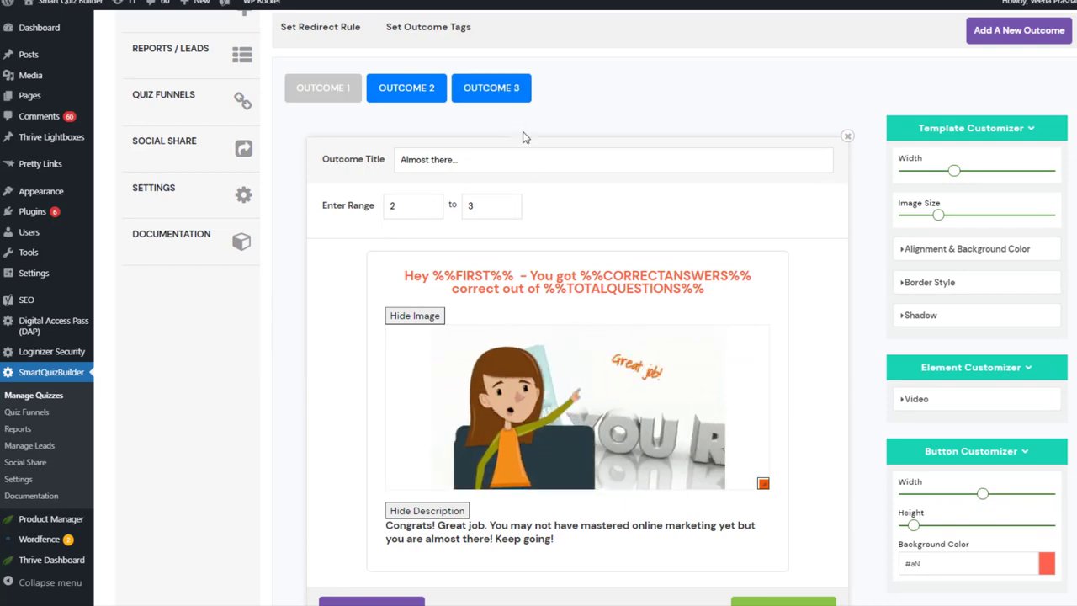
pyautogui.click(515, 275)
pyautogui.moveTo(513, 275); pyautogui.dragTo(431, 276)
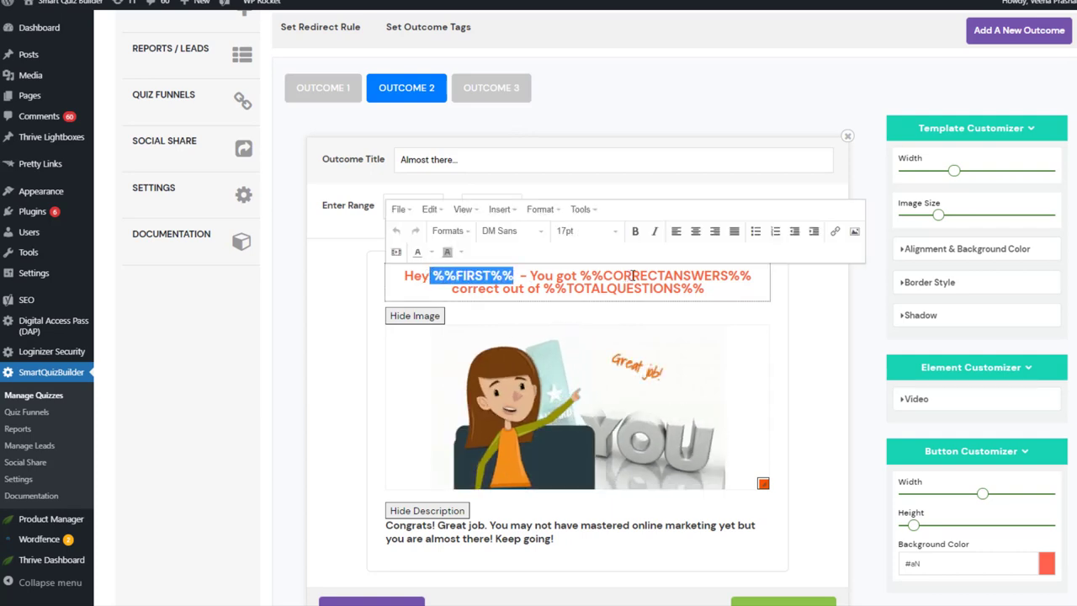
pyautogui.moveTo(731, 287); pyautogui.dragTo(517, 275)
pyautogui.click(353, 326)
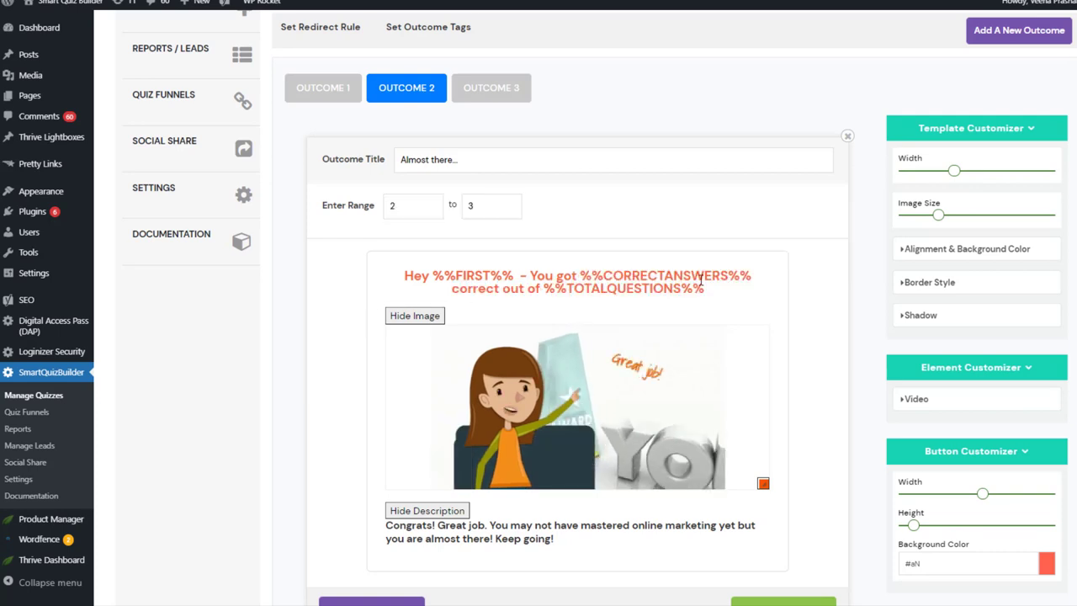
pyautogui.click(513, 92)
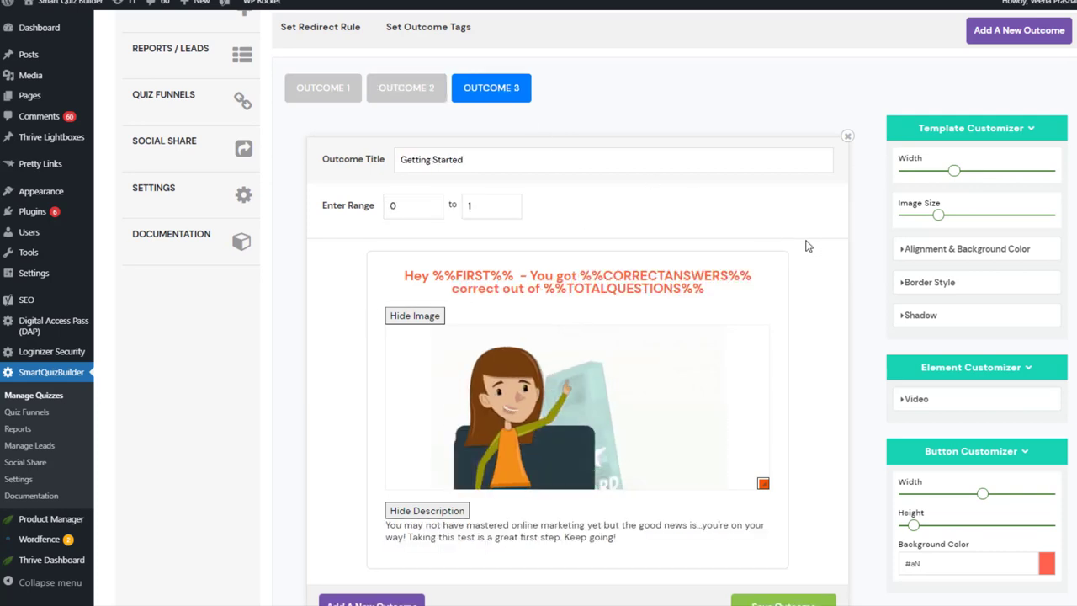
pyautogui.scroll(-1, 806, 244)
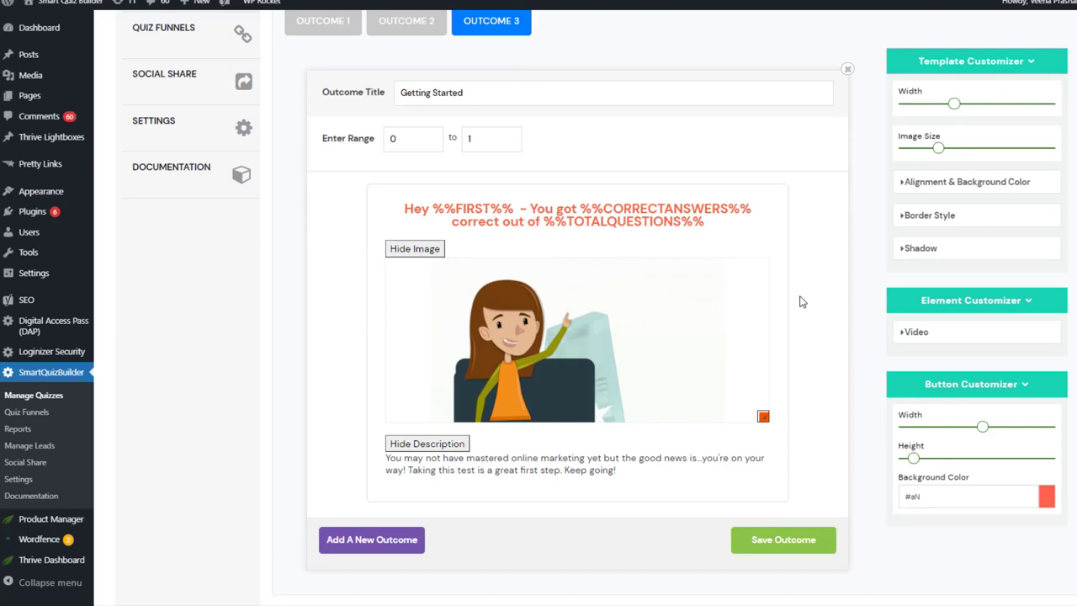
pyautogui.scroll(2, 807, 252)
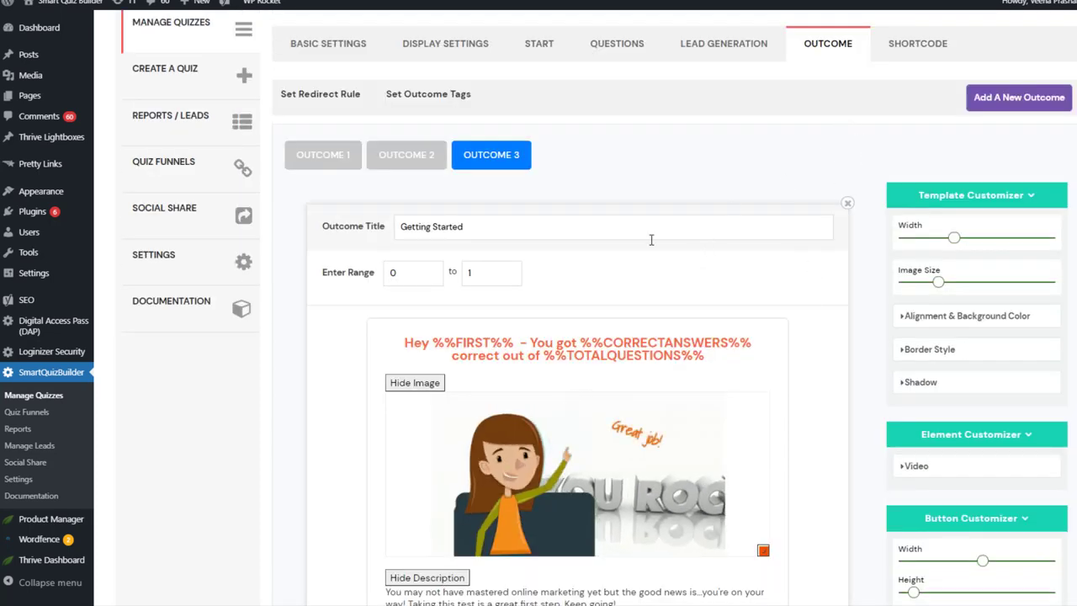
# Start the DEMO: Online Marketing Test with an autofilled first name, then close the question popup.
pyautogui.click(330, 168)
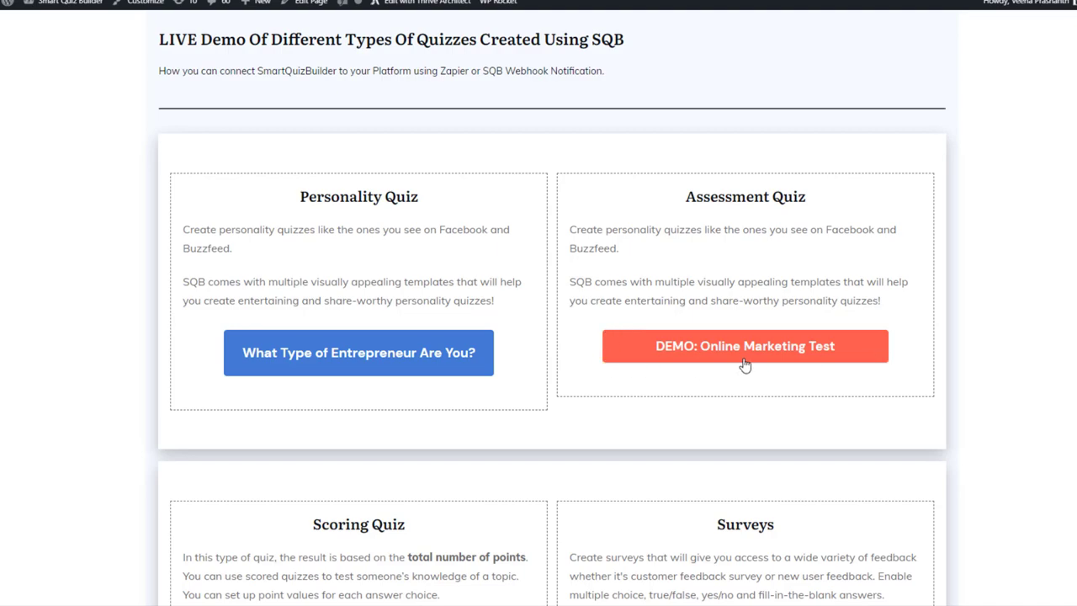
pyautogui.click(751, 354)
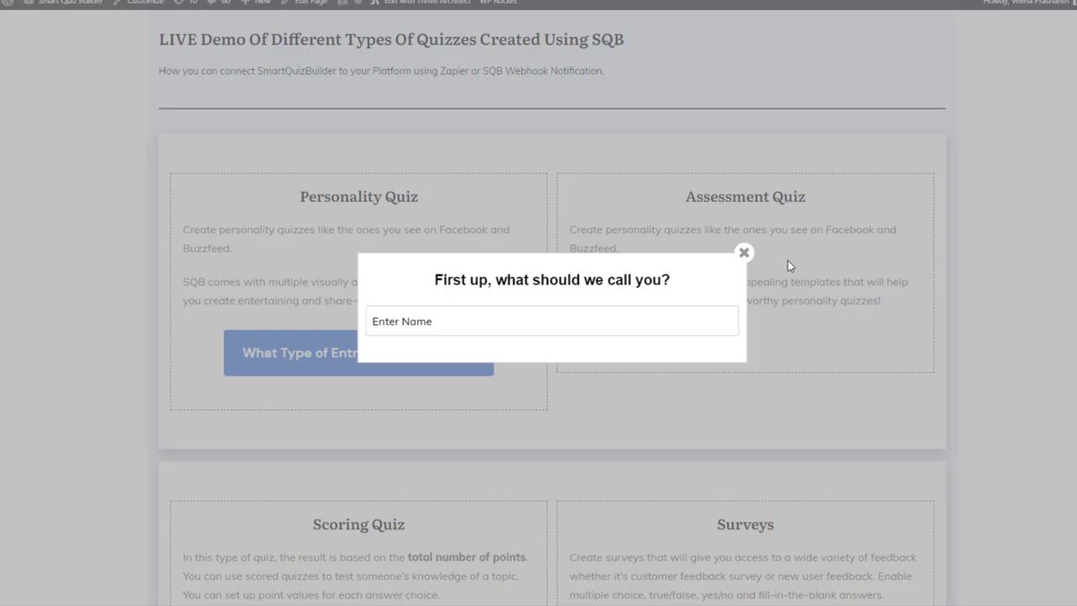
pyautogui.click(401, 321)
pyautogui.click(422, 352)
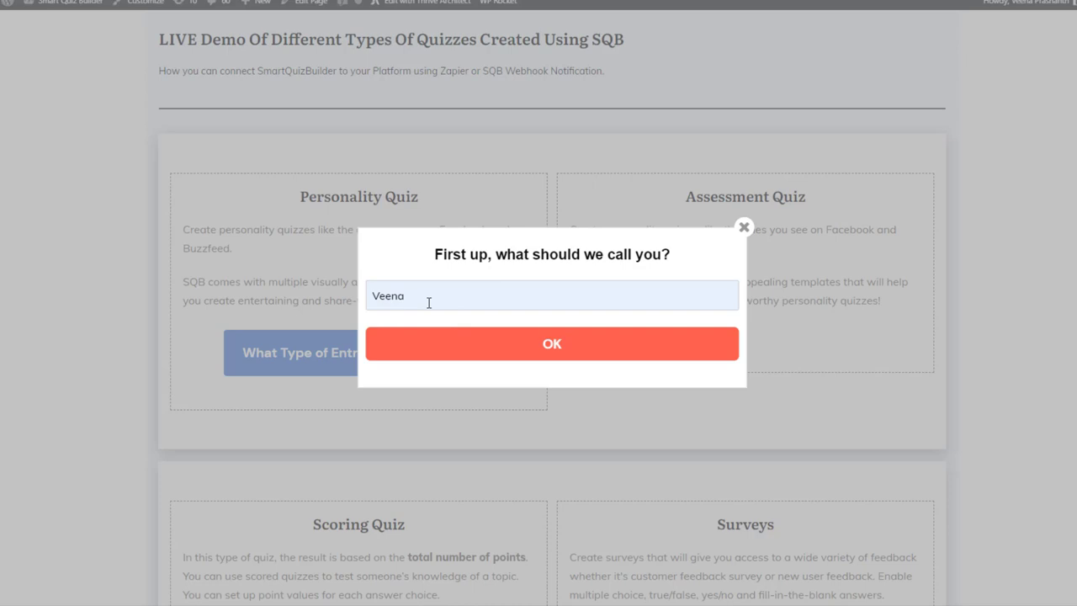
pyautogui.click(552, 344)
pyautogui.click(715, 123)
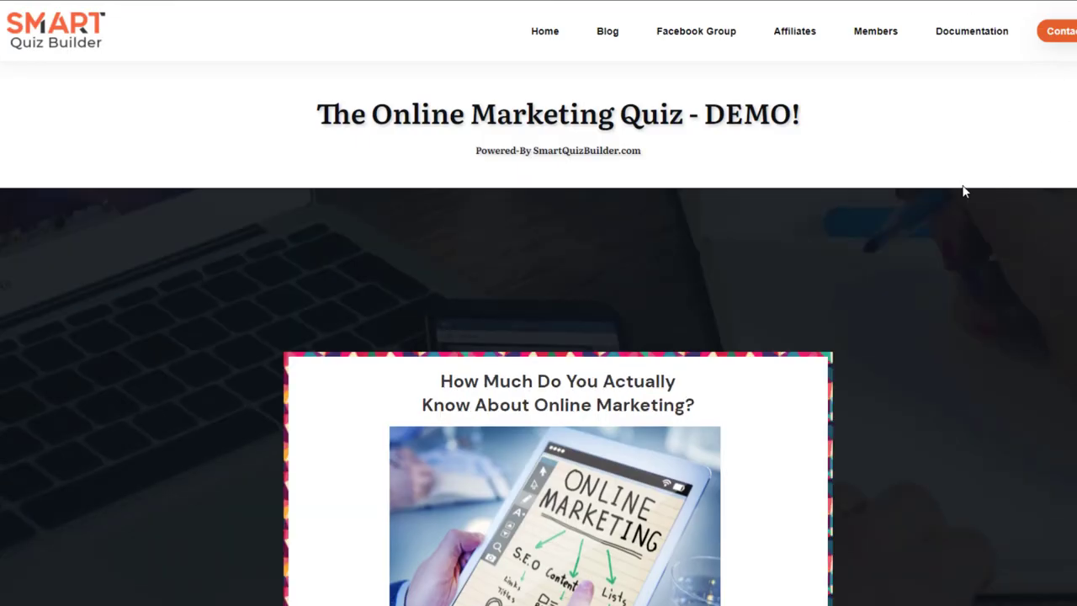
# Answer the quiz: Search Engine Optimization, TRUE, fictional-characters Persona, and the opt-in page.
pyautogui.scroll(-3, 963, 193)
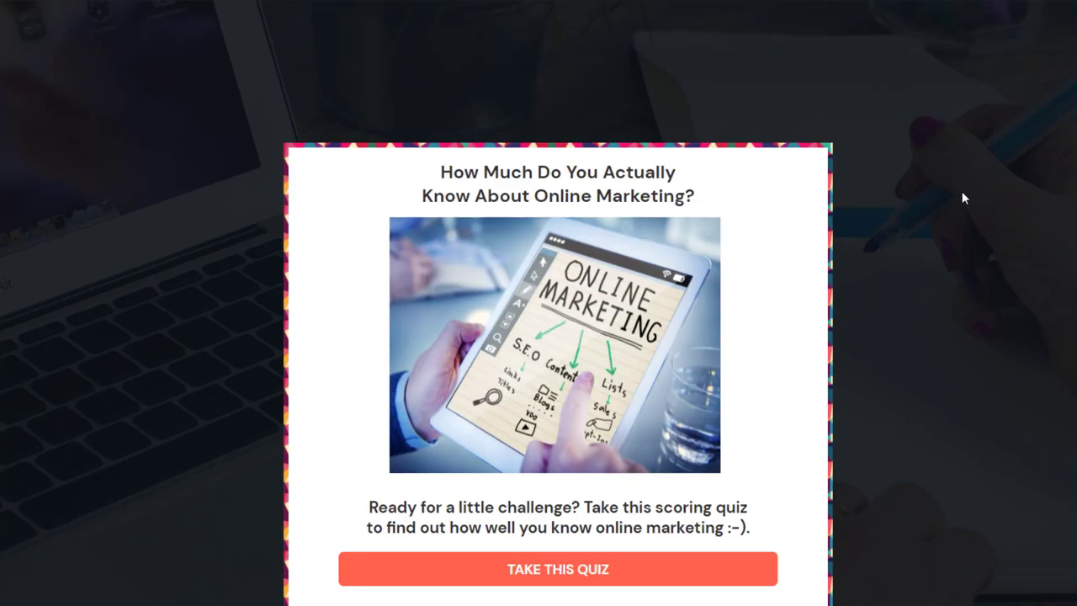
pyautogui.scroll(-2, 962, 191)
pyautogui.scroll(1, 945, 198)
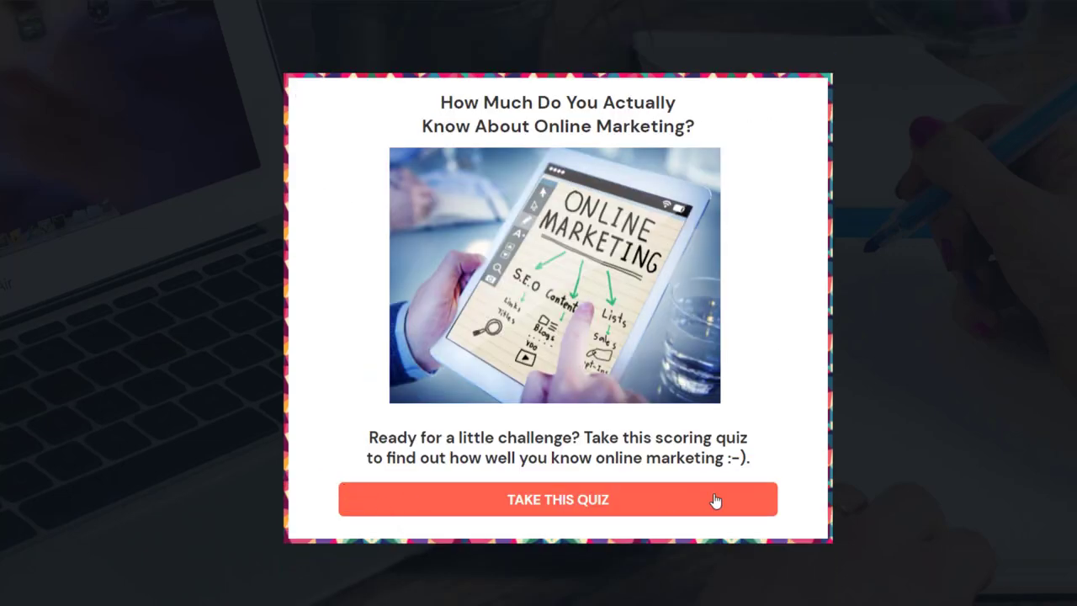
pyautogui.click(538, 507)
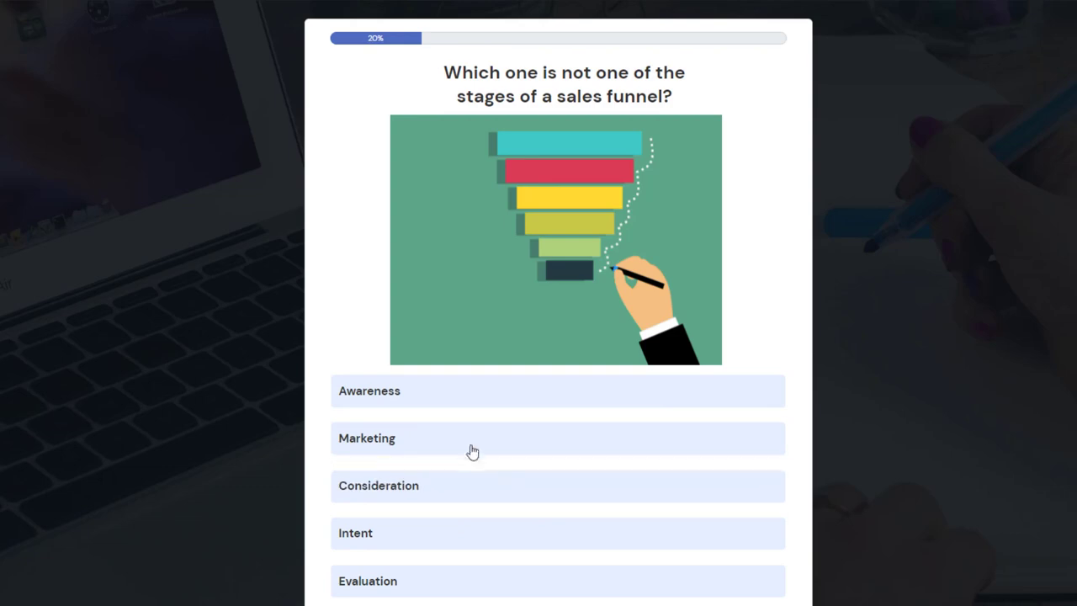
pyautogui.click(471, 446)
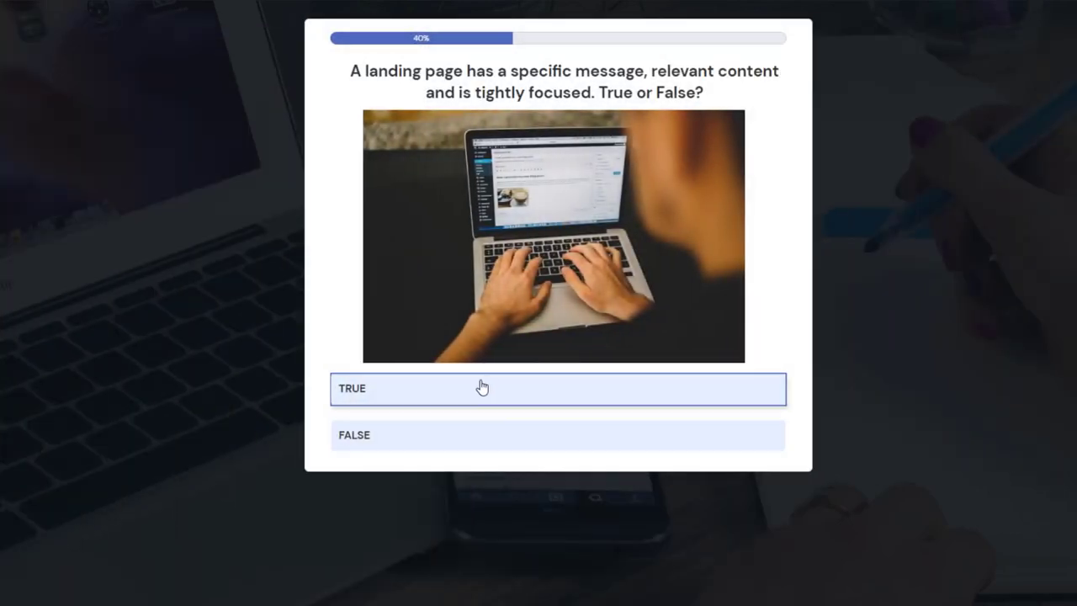
pyautogui.click(481, 386)
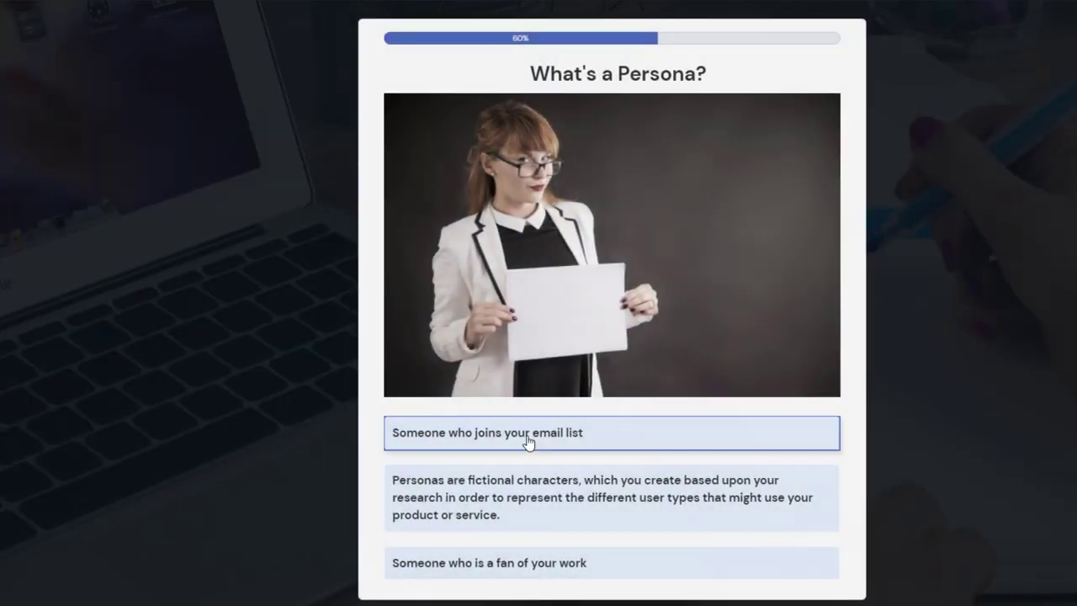
pyautogui.click(561, 495)
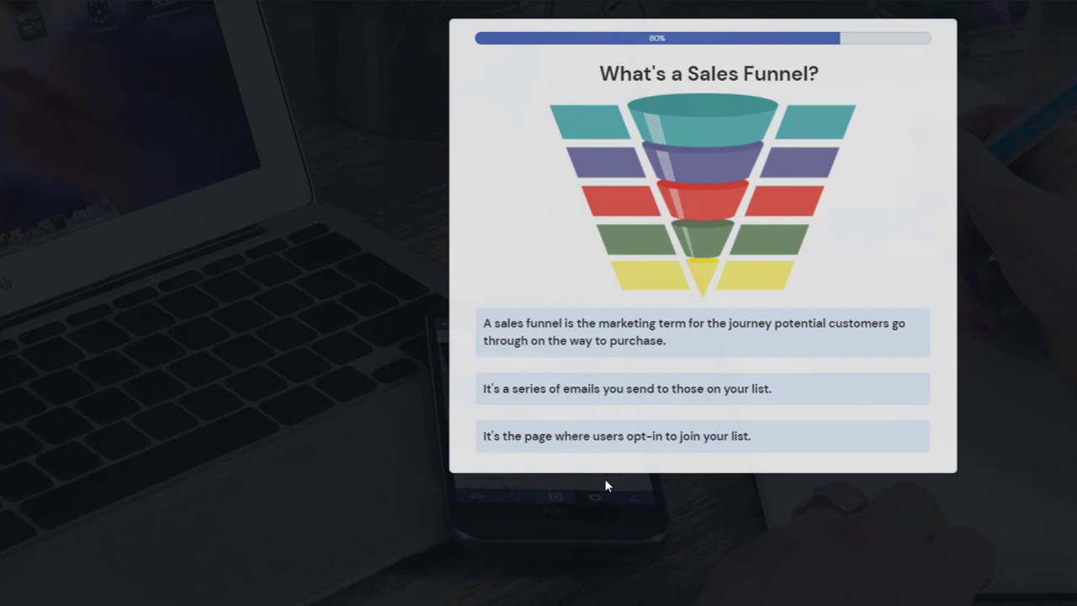
pyautogui.click(613, 447)
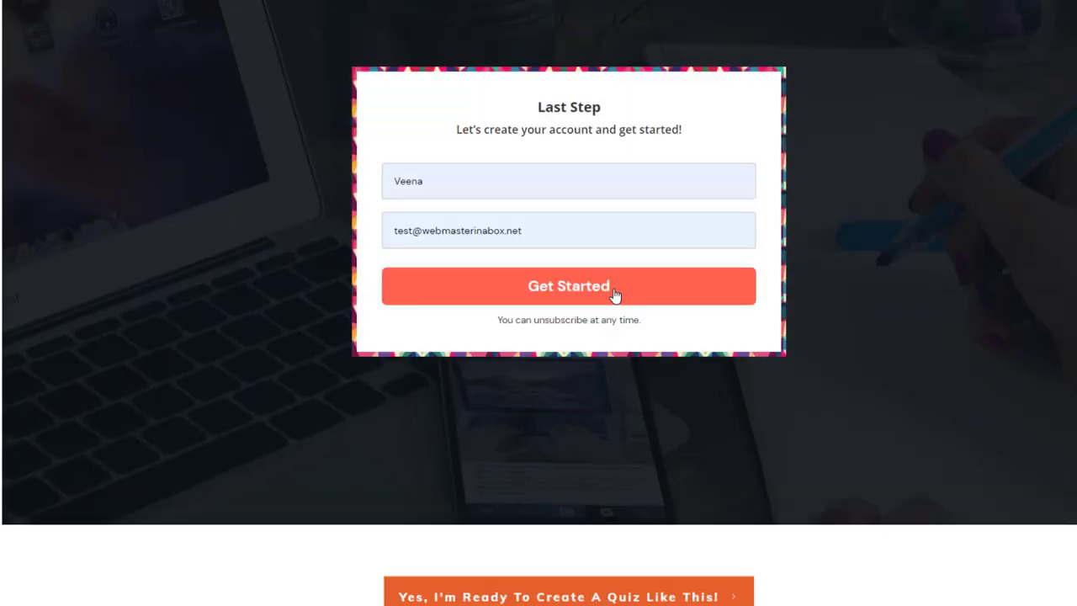
# Submit the Last Step signup form and scroll through the 4 out of 5 results.
pyautogui.click(614, 290)
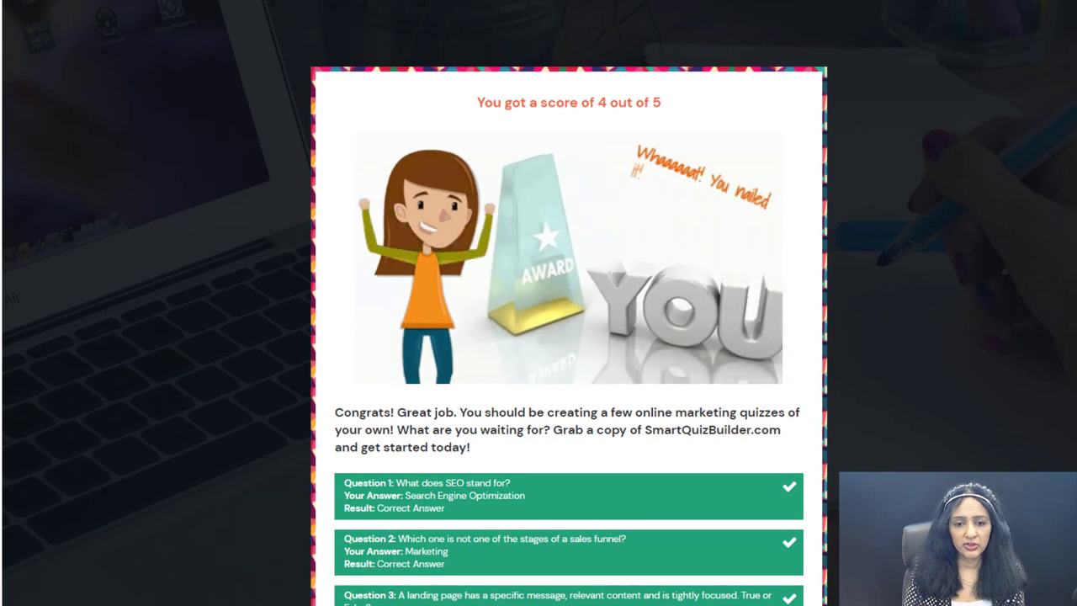
pyautogui.scroll(-1, 690, 105)
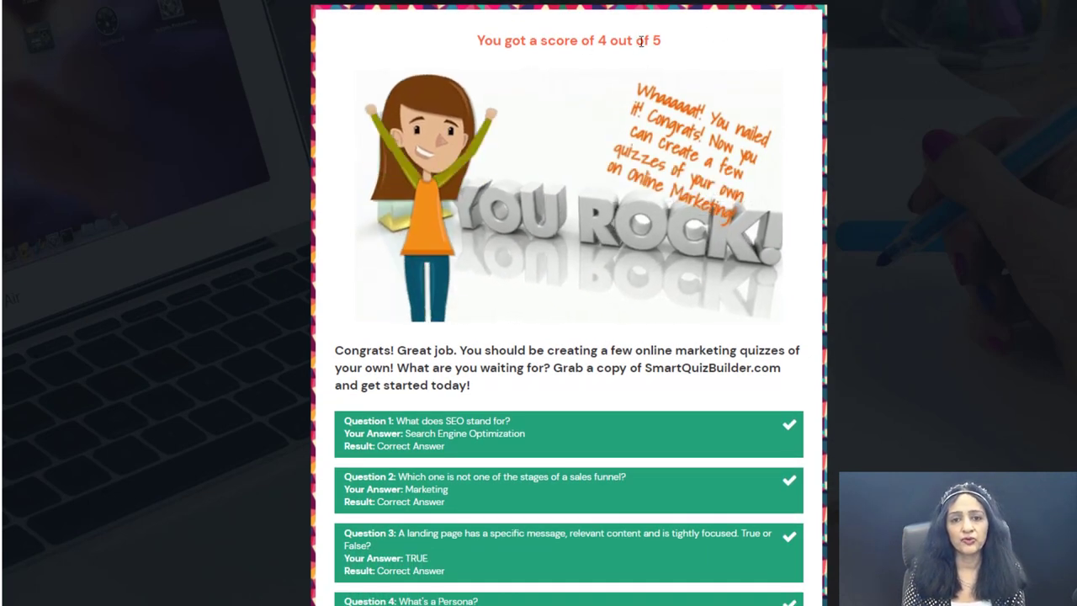
pyautogui.scroll(-1, 630, 45)
pyautogui.scroll(-3, 361, 468)
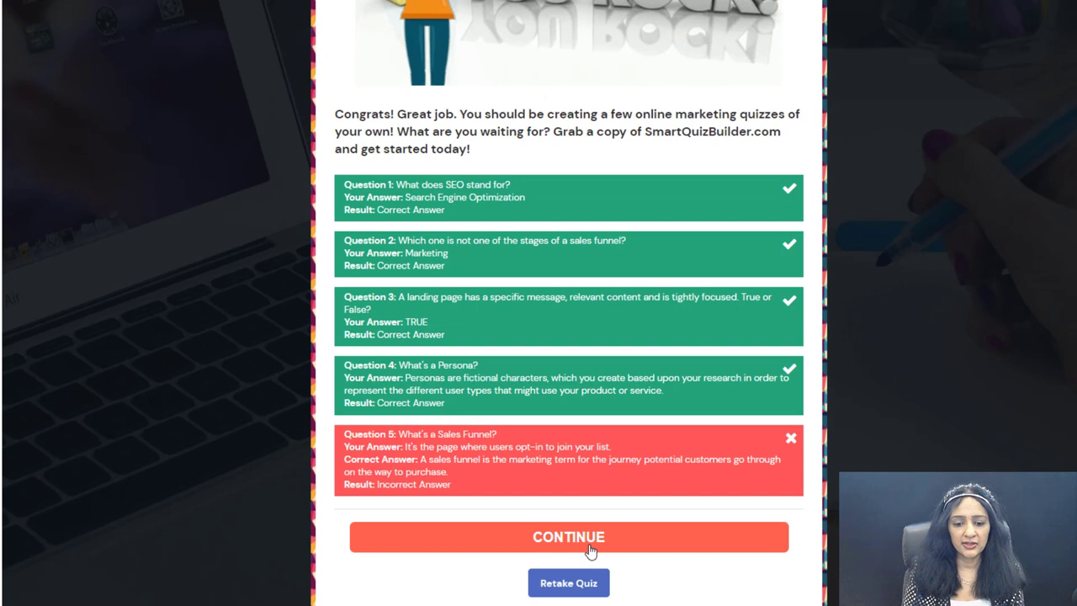
pyautogui.scroll(-1, 639, 576)
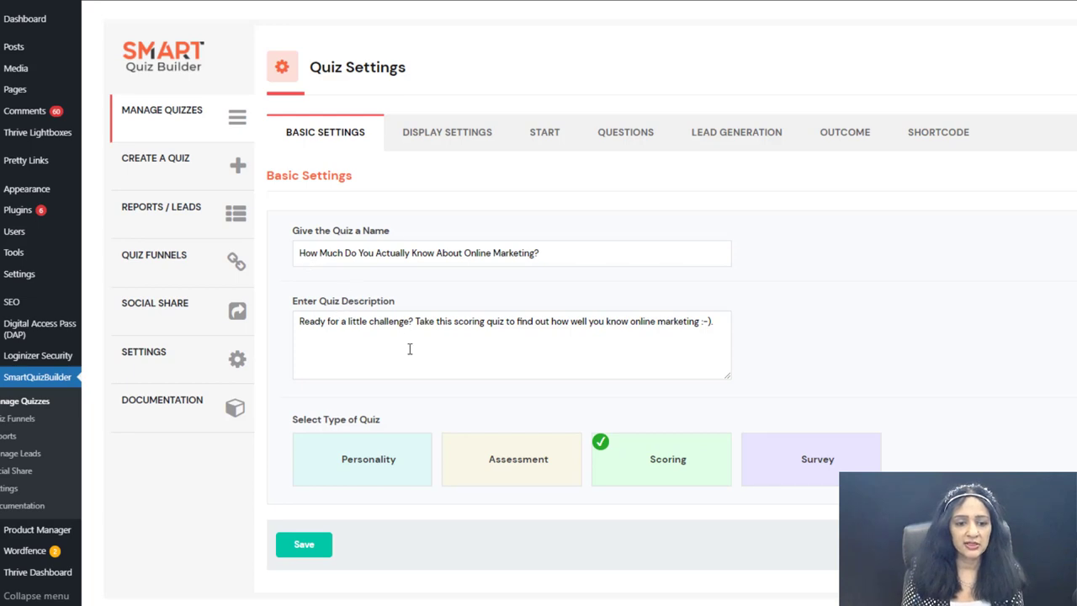
# Review Display Settings (range-based outcomes, answers shown on results page), then bring up the Start screen.
pyautogui.click(448, 135)
pyautogui.scroll(-2, 740, 269)
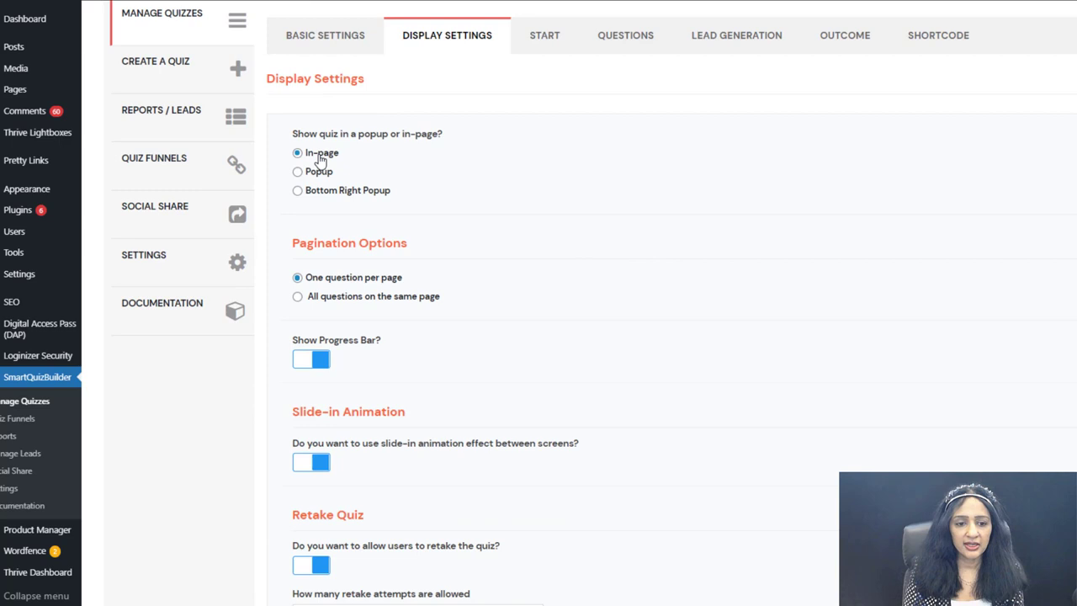
pyautogui.scroll(-1, 533, 217)
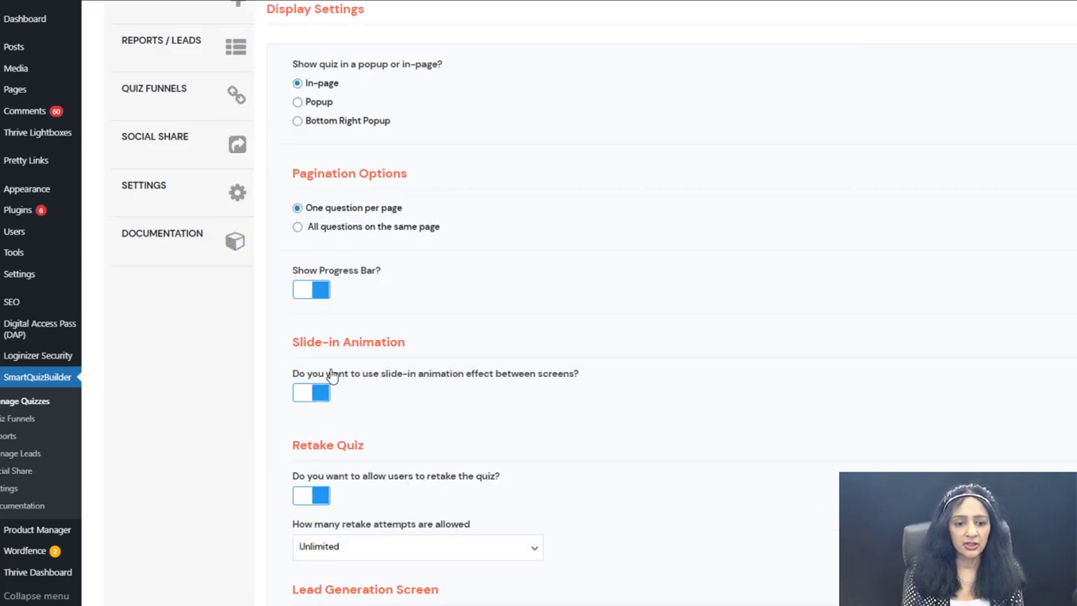
pyautogui.scroll(-2, 608, 372)
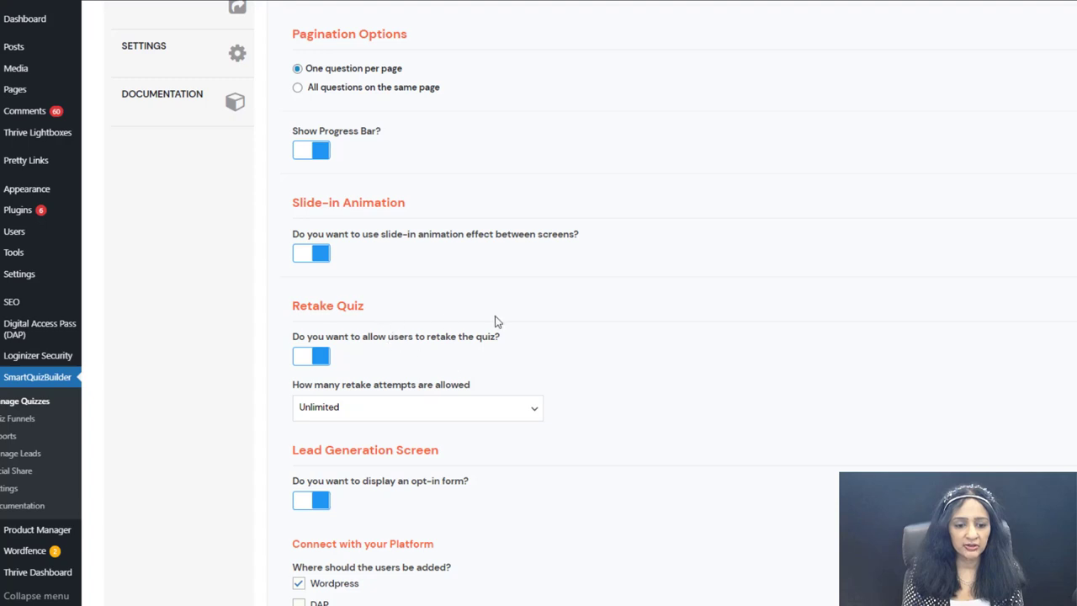
pyautogui.scroll(-2, 445, 349)
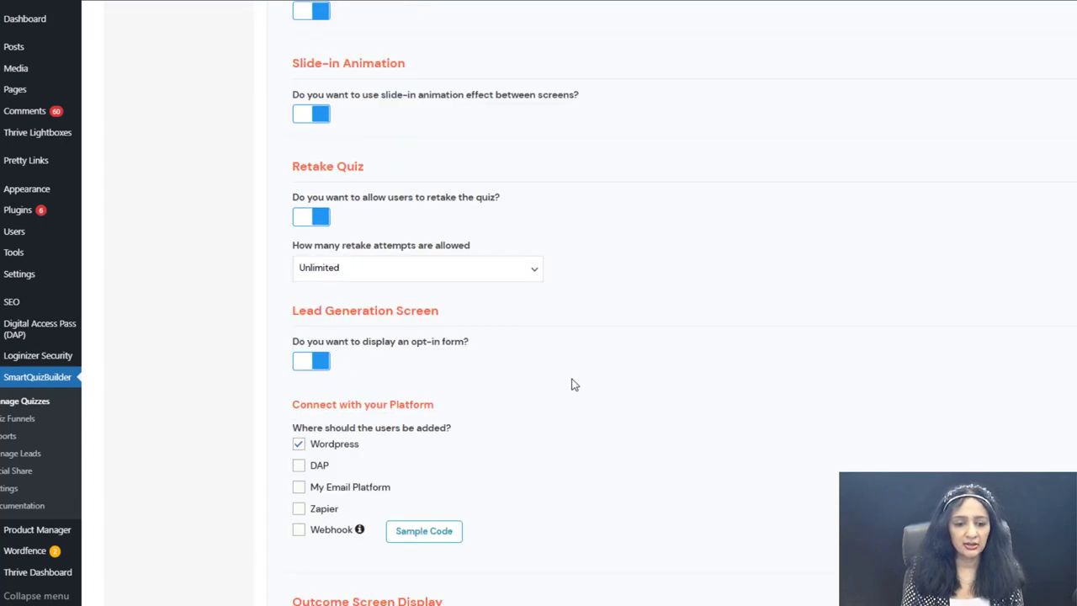
pyautogui.scroll(-6, 570, 384)
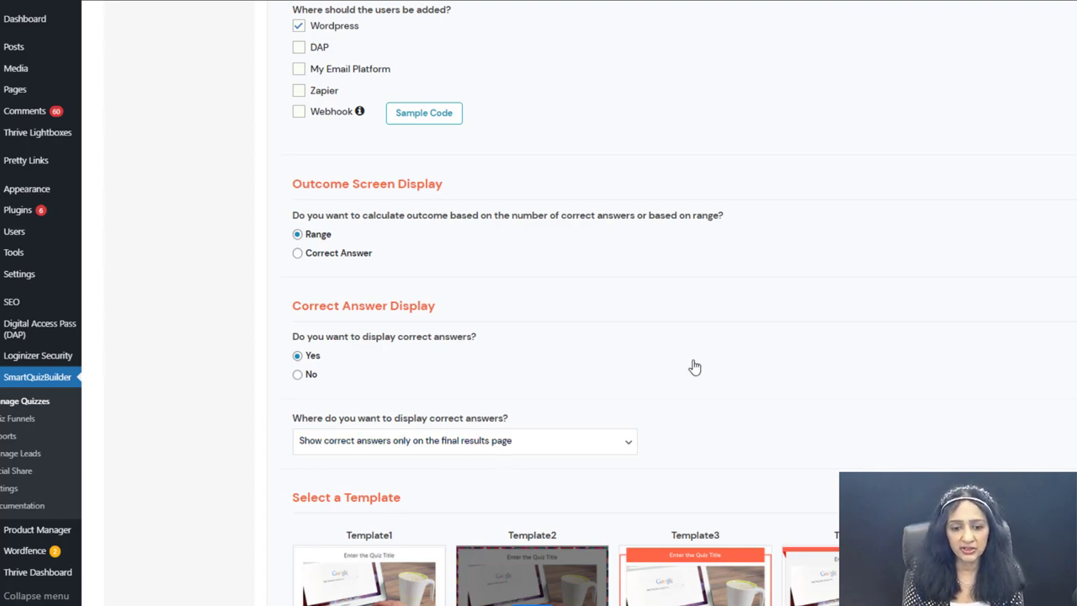
pyautogui.scroll(-1, 548, 586)
pyautogui.click(532, 544)
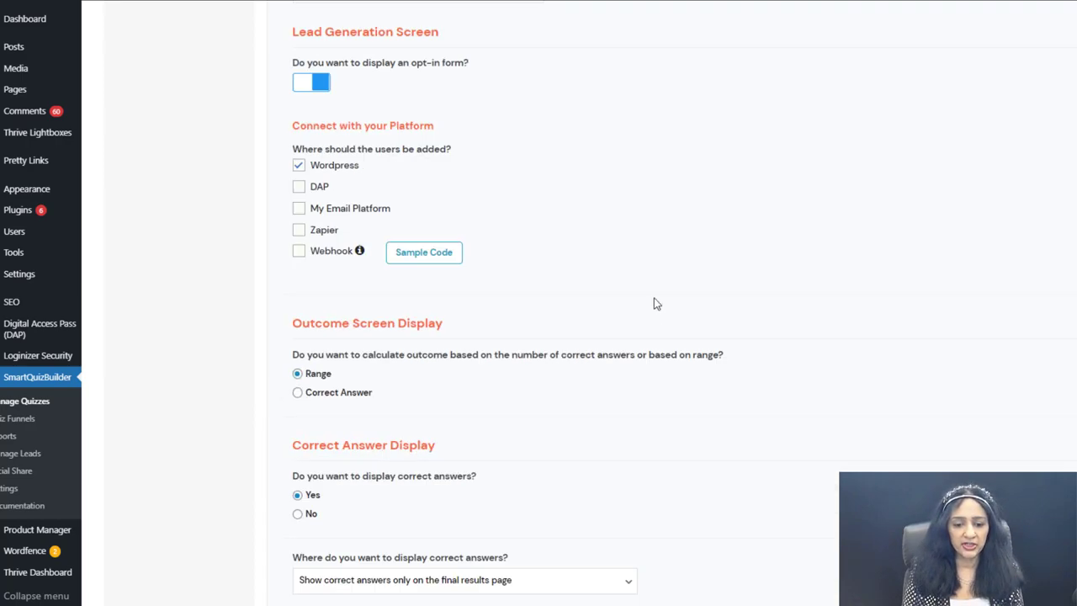
# Inspect the start screen's editable quiz title and description paragraph.
pyautogui.scroll(-2, 853, 338)
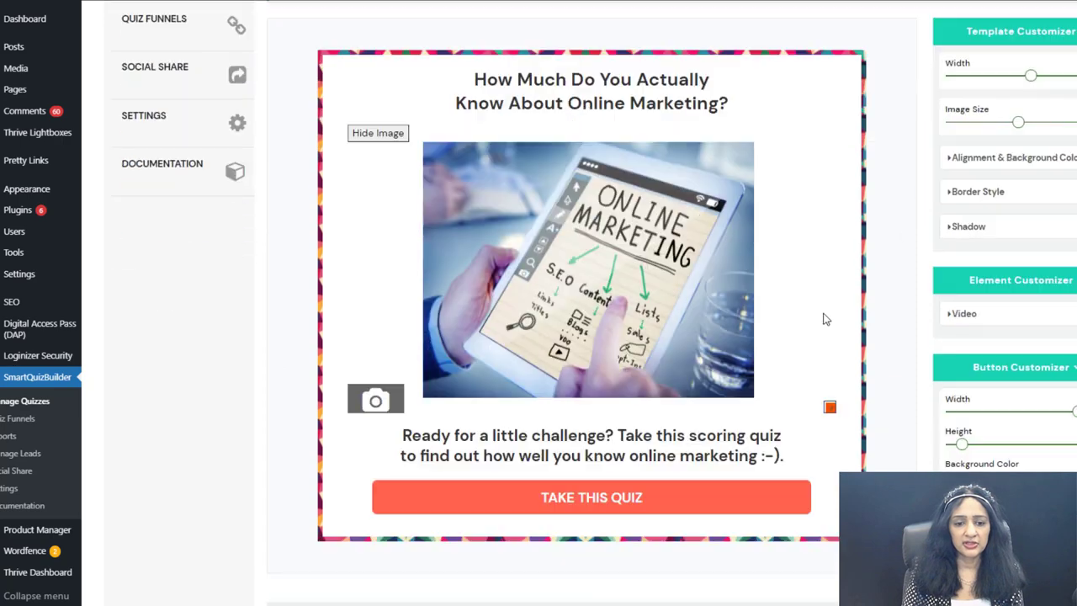
pyautogui.click(543, 86)
pyautogui.click(643, 441)
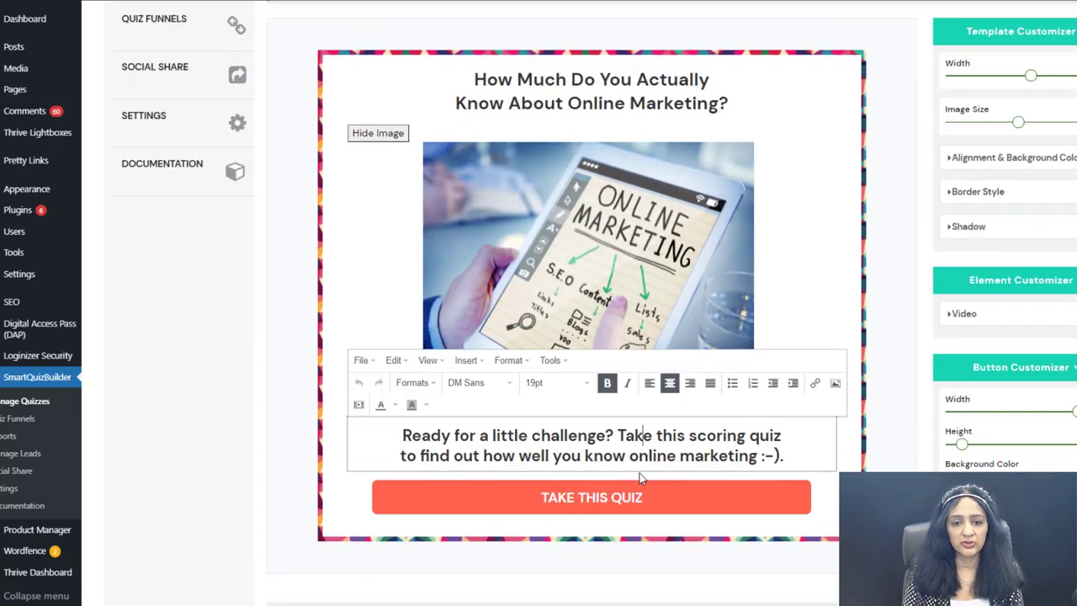
pyautogui.scroll(2, 390, 483)
# Browse the Questions editor, keeping the question type as Single Choice.
pyautogui.click(609, 105)
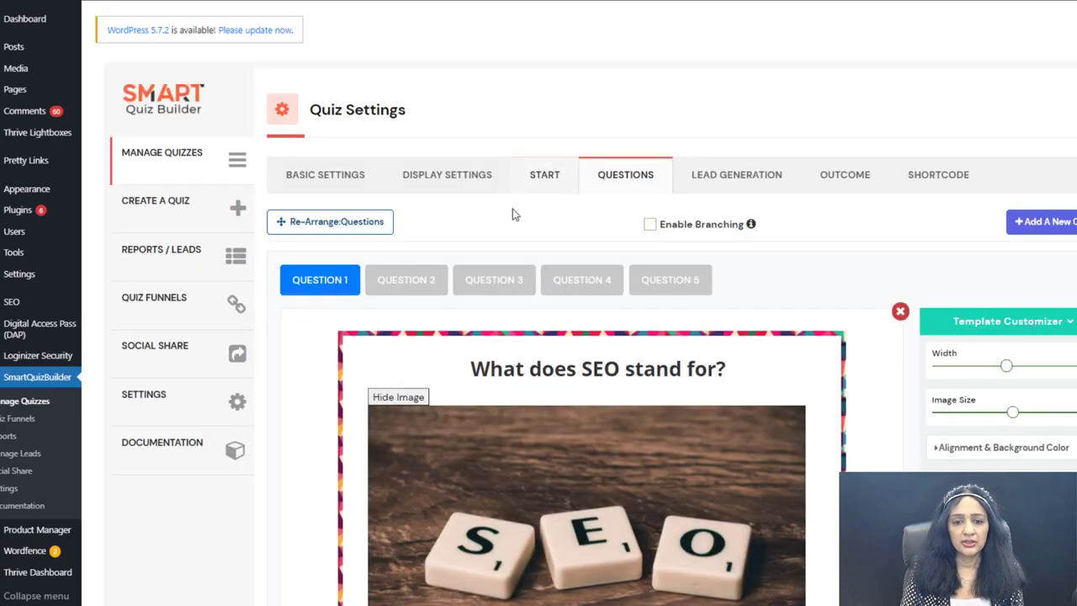
pyautogui.scroll(-2, 330, 334)
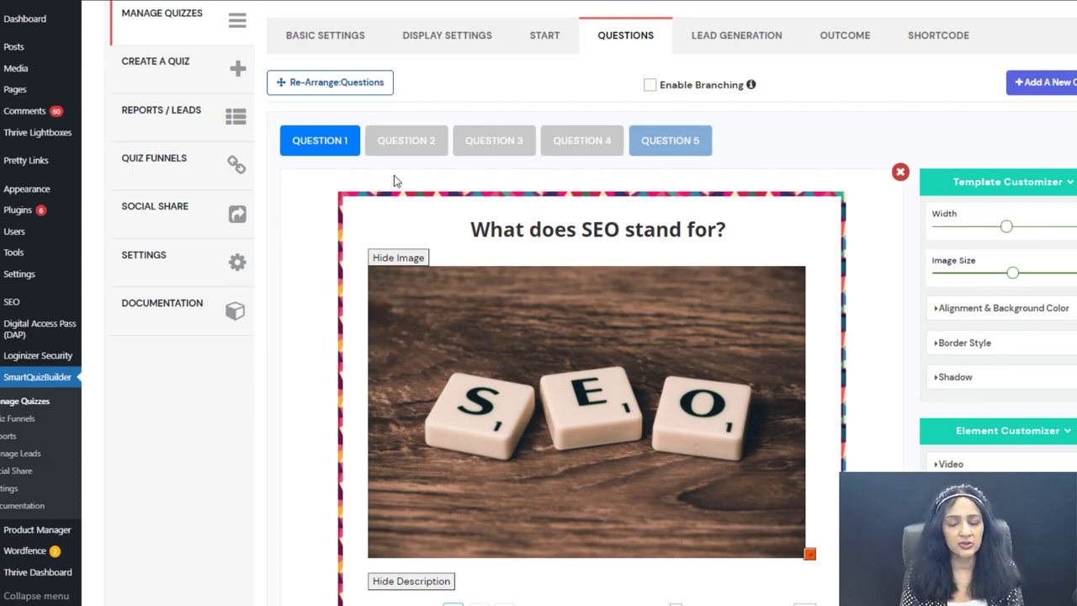
pyautogui.scroll(-1, 305, 229)
pyautogui.scroll(-3, 301, 227)
pyautogui.click(490, 374)
pyautogui.click(491, 379)
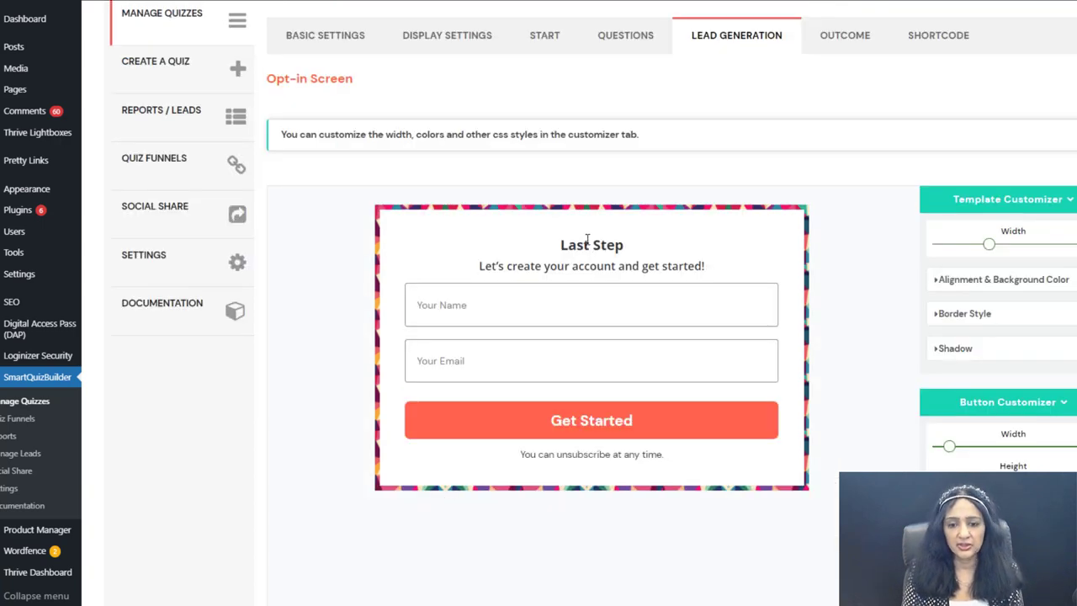
# Review Outcomes 1–3, including 'Almost there...' and 'You are a champion!', then show the shortcode.
pyautogui.click(843, 33)
pyautogui.scroll(-5, 661, 193)
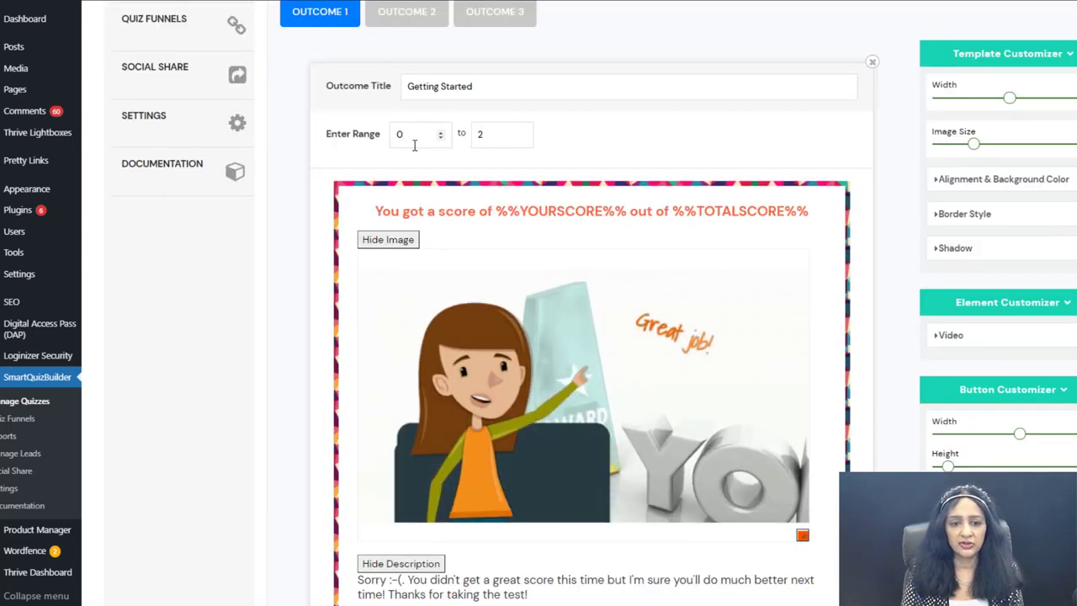
pyautogui.scroll(1, 413, 144)
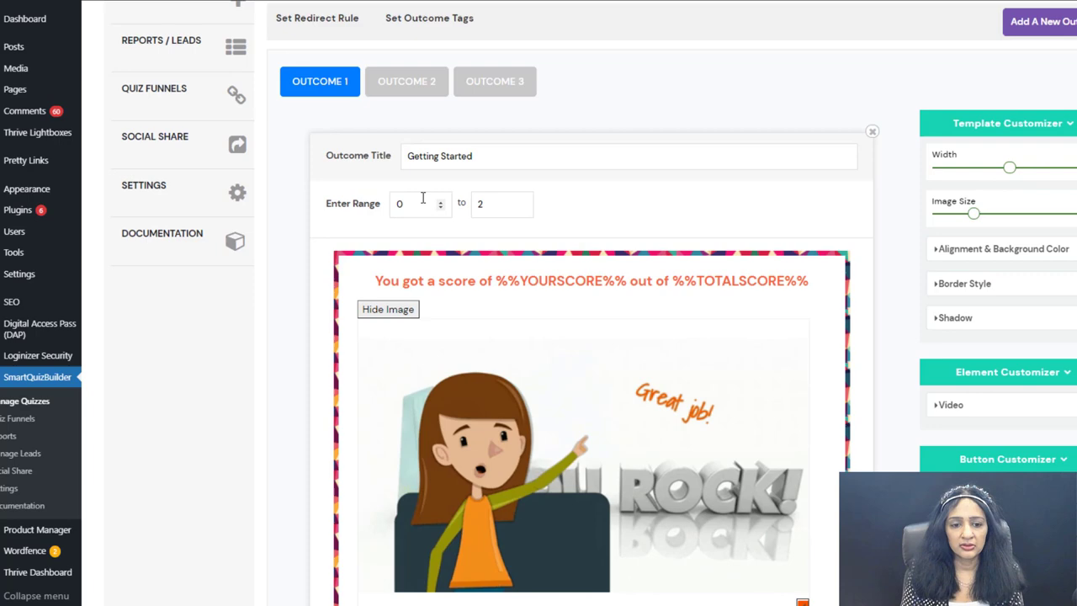
pyautogui.click(407, 81)
pyautogui.click(495, 81)
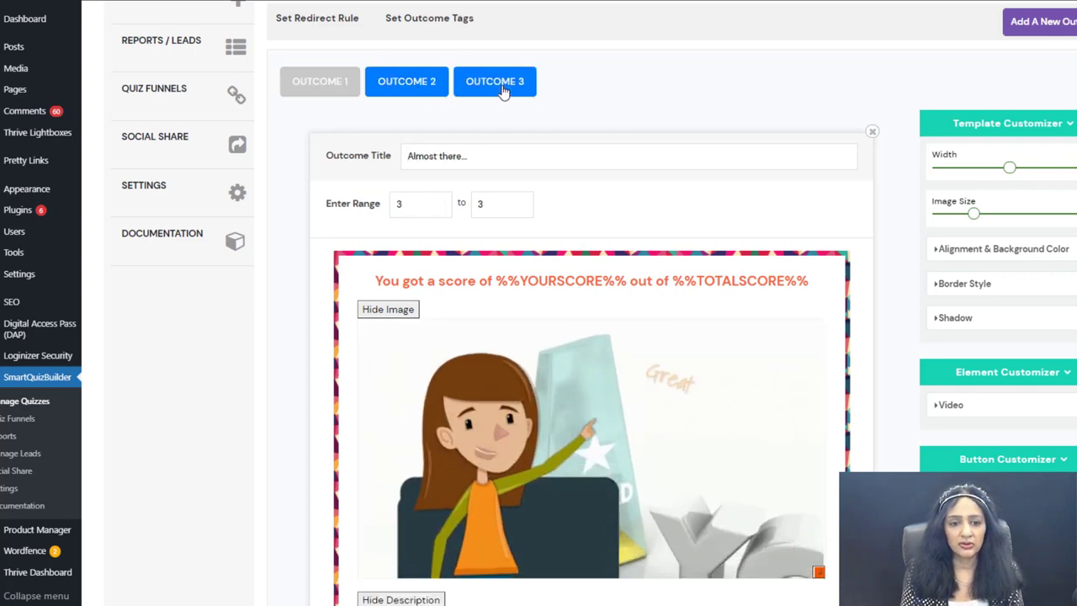
pyautogui.scroll(1, 817, 113)
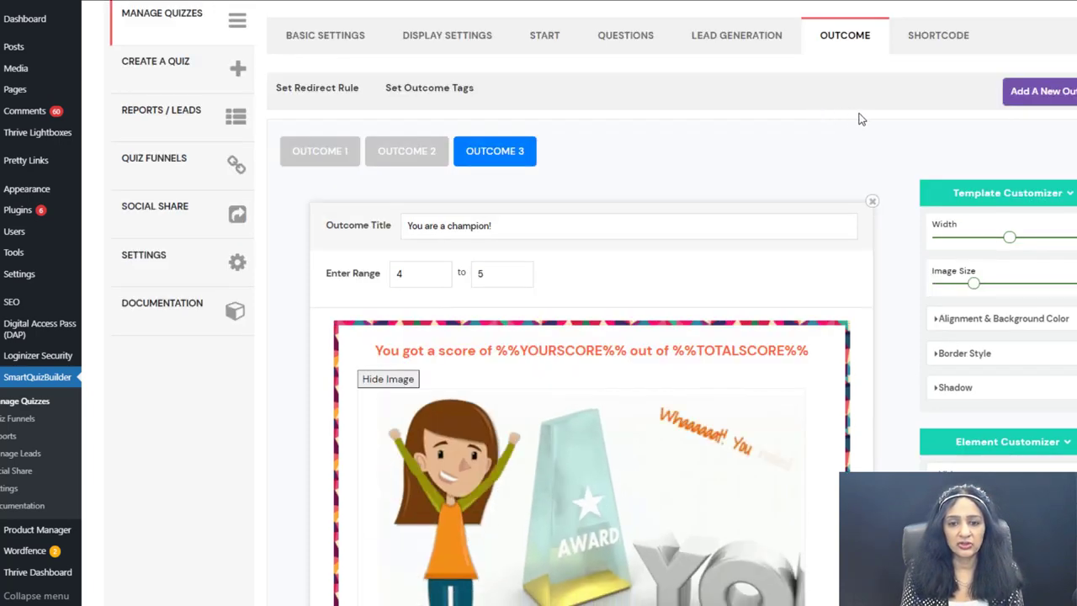
pyautogui.click(940, 35)
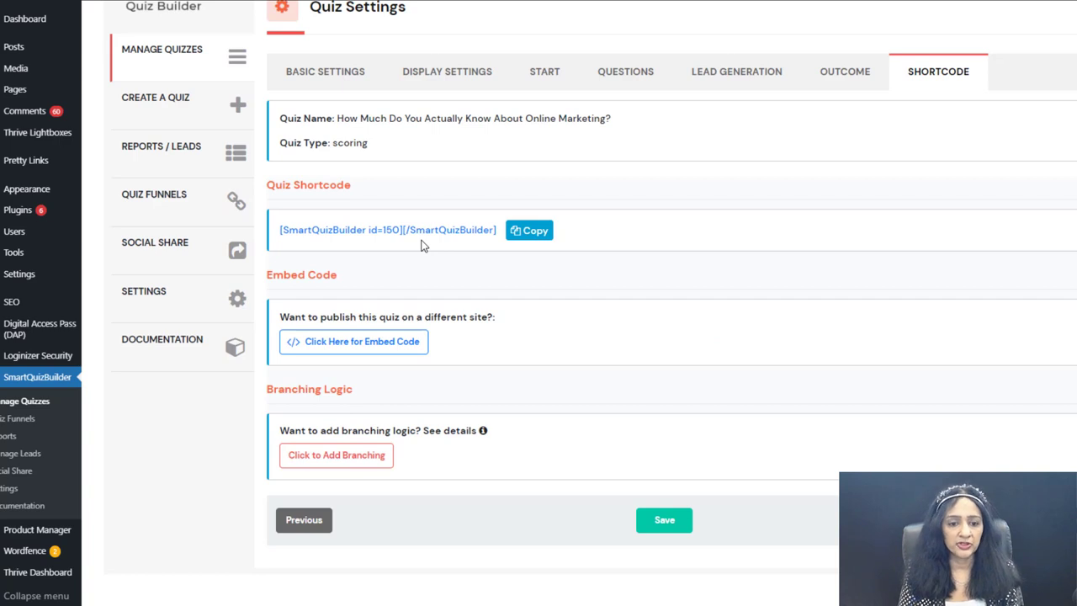